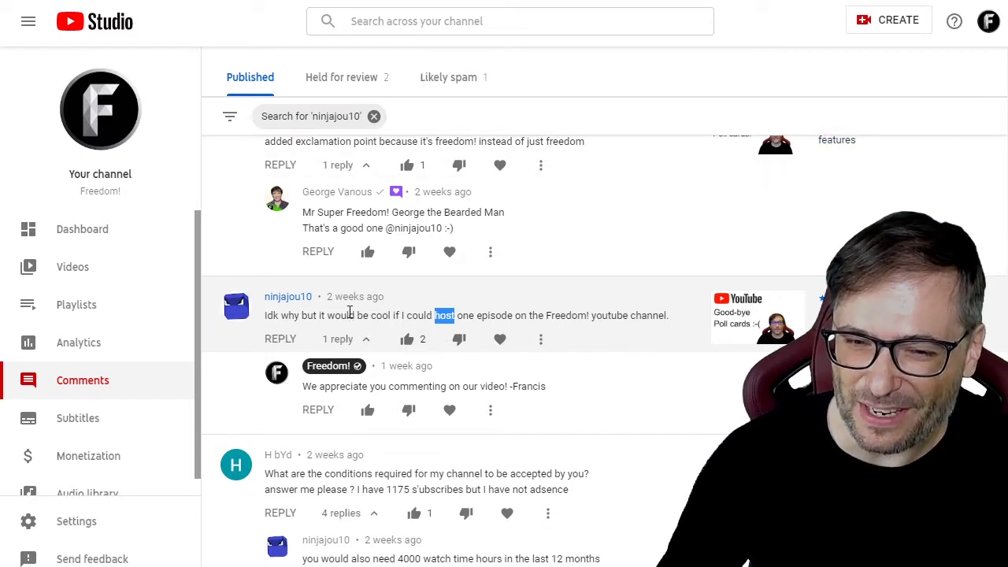
Step: Highlight the member's answers about age, home, video-game hobbies and biggest dream in the re-introduction thread
drag(350, 313, 653, 321)
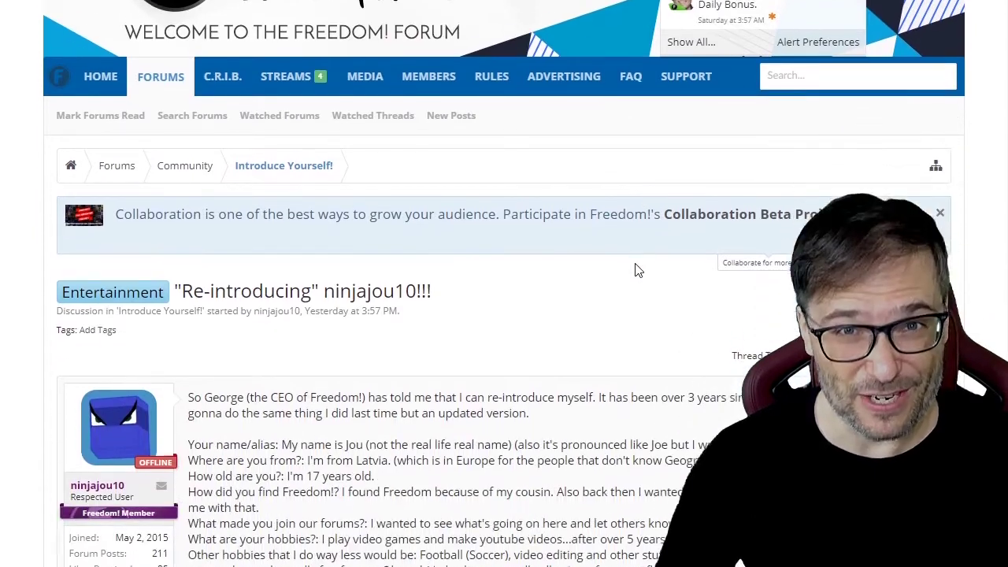
scroll(638, 271, down, 5)
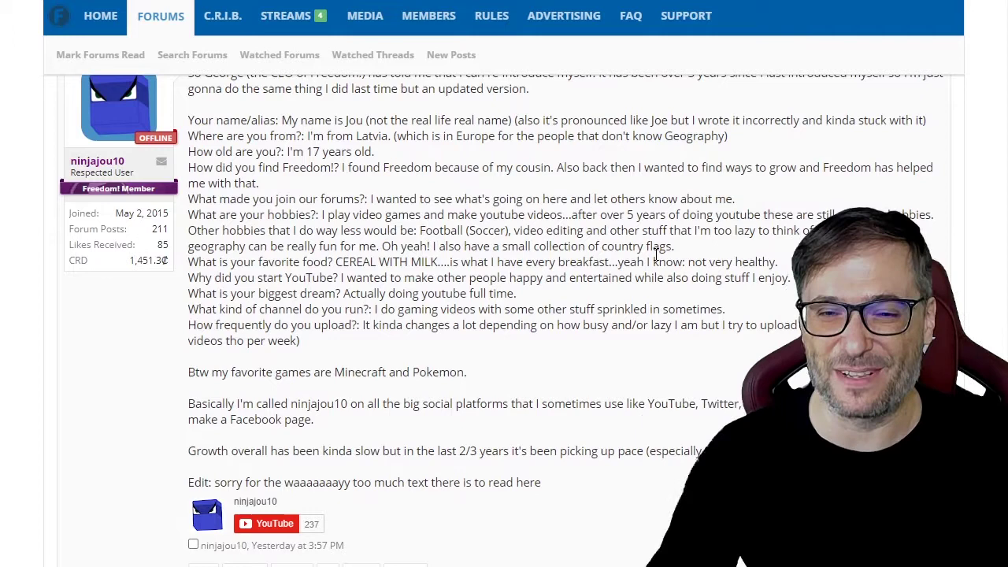
drag(285, 155, 379, 152)
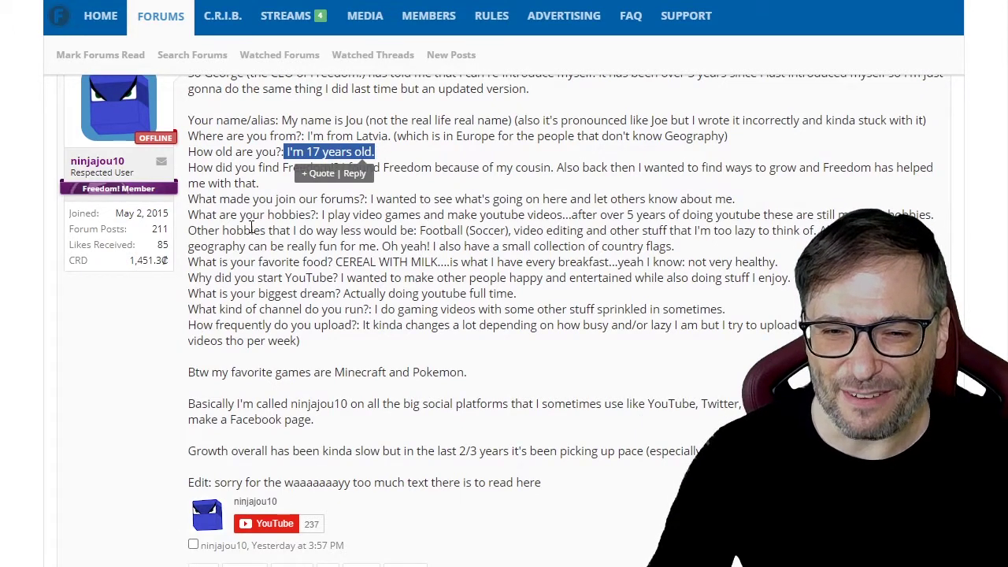
drag(325, 137, 392, 130)
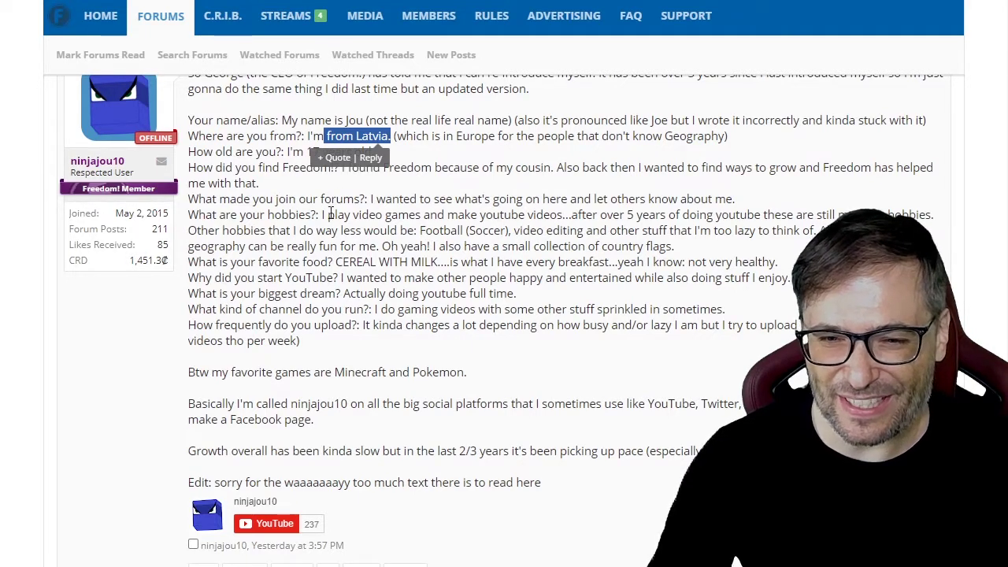
drag(353, 214, 465, 215)
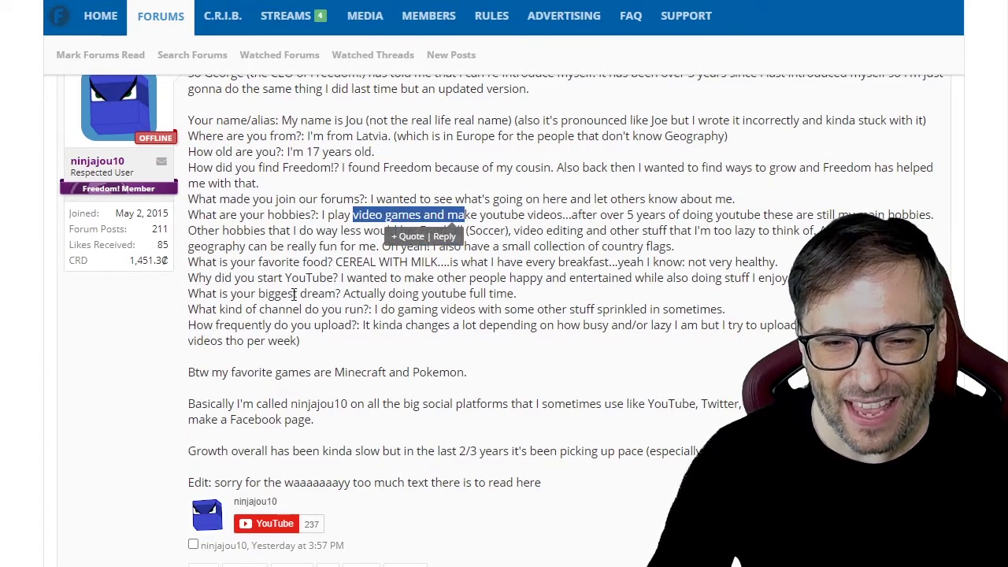
drag(334, 293, 508, 293)
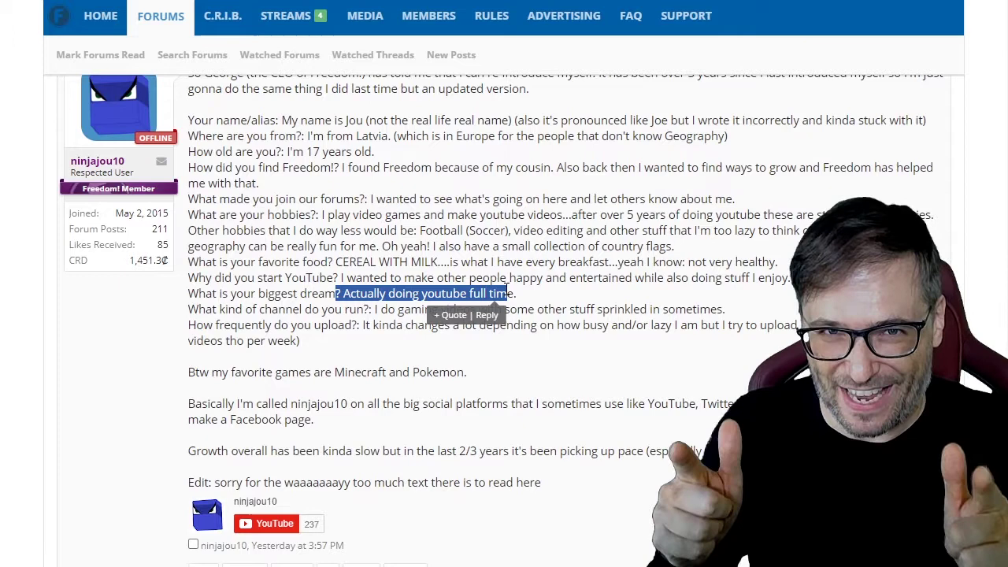
click(524, 285)
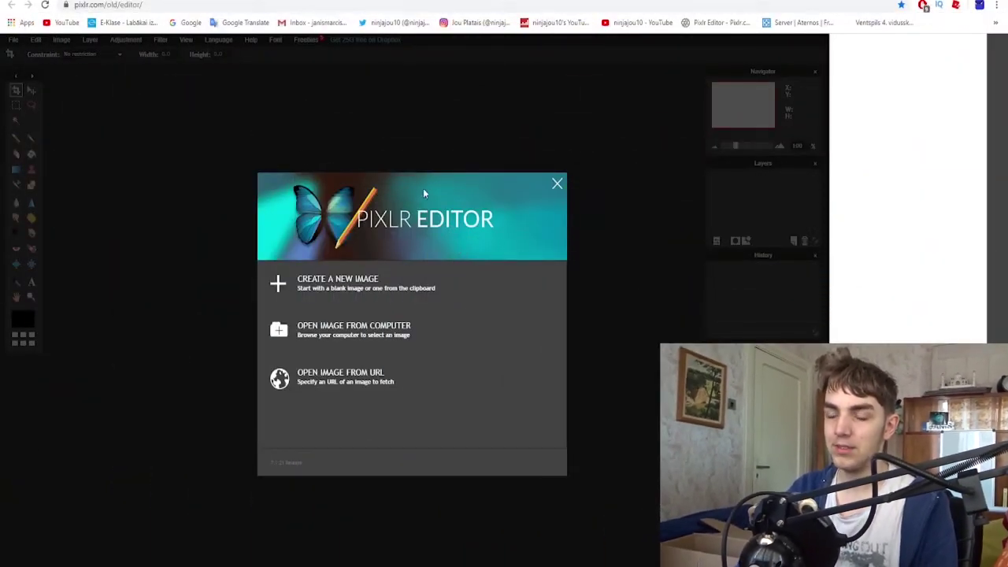
Step: Create a blank 1280×720 image from the Movie 720p preset and pick the Move tool
click(338, 282)
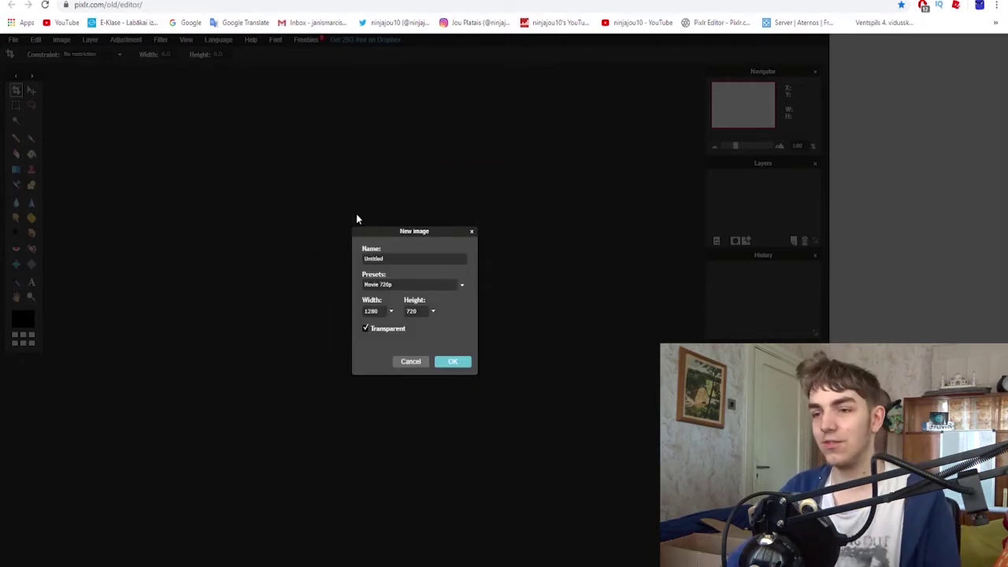
click(472, 232)
click(343, 282)
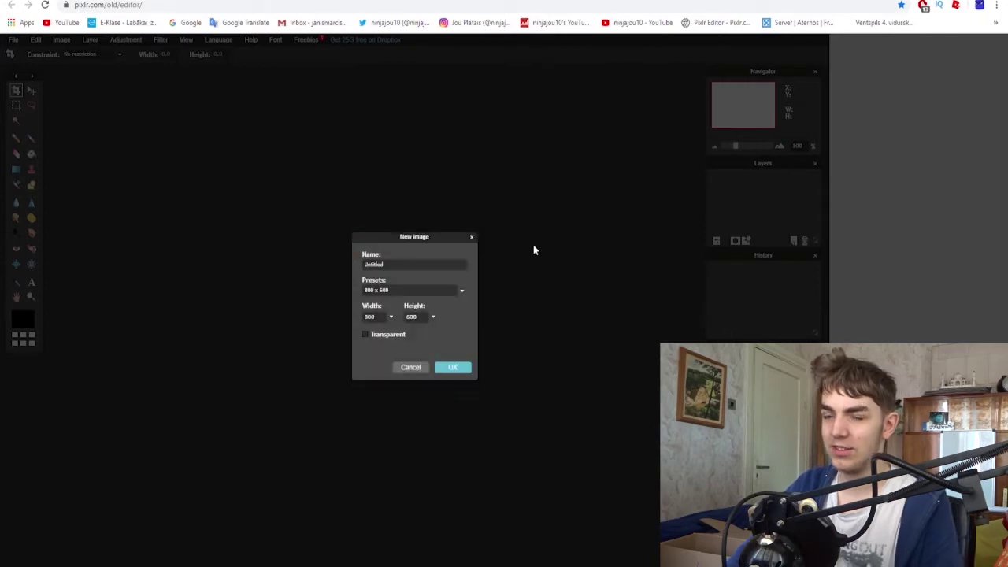
click(369, 290)
click(406, 380)
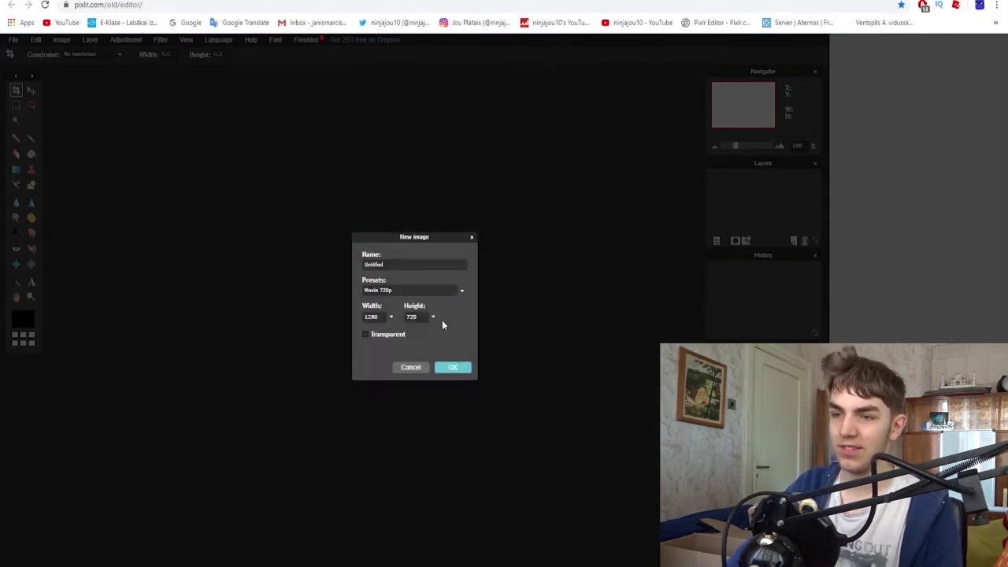
click(447, 369)
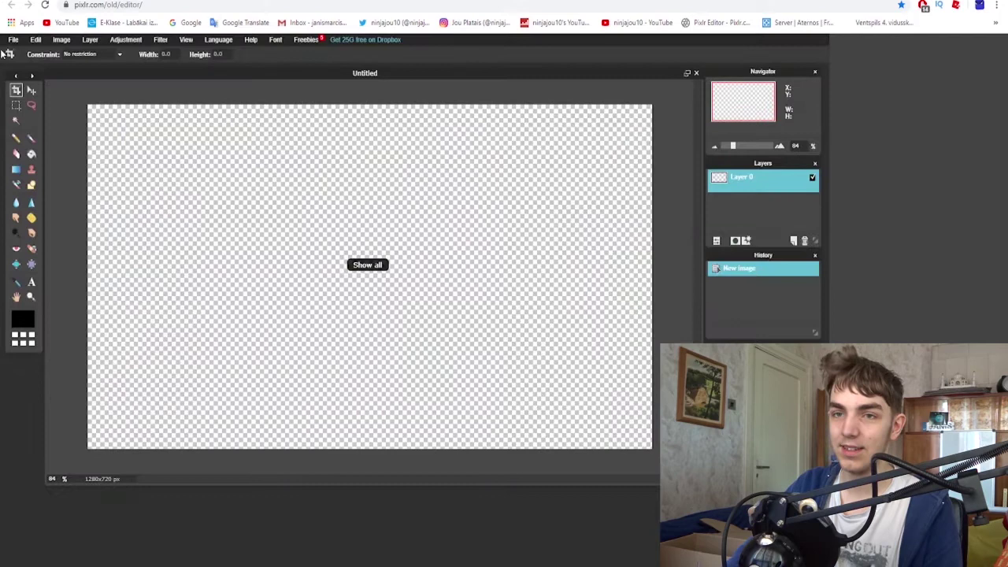
click(31, 90)
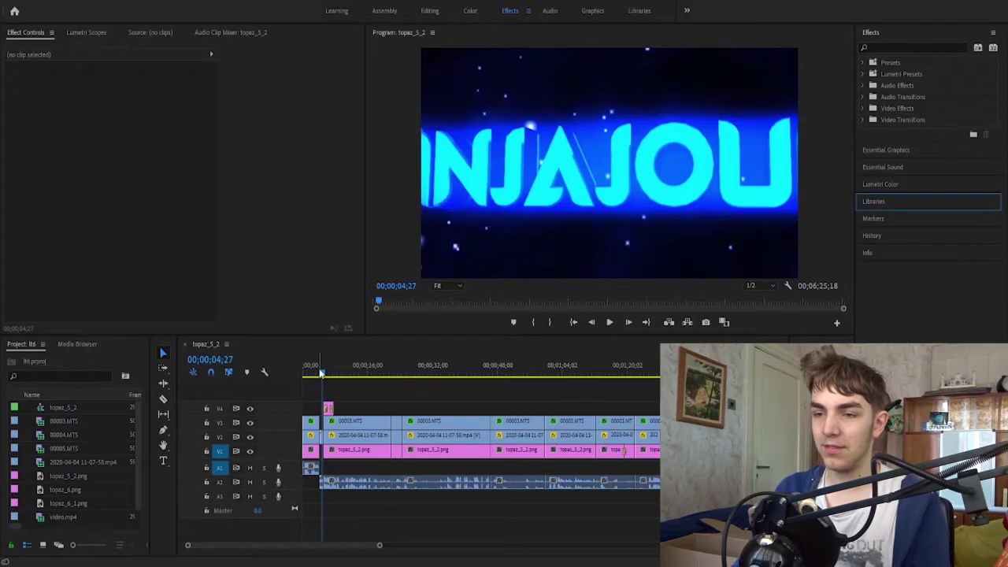
Step: Cut all three tracks at 00;00;29;26, delete the opening clips and close the gap
drag(321, 373, 309, 370)
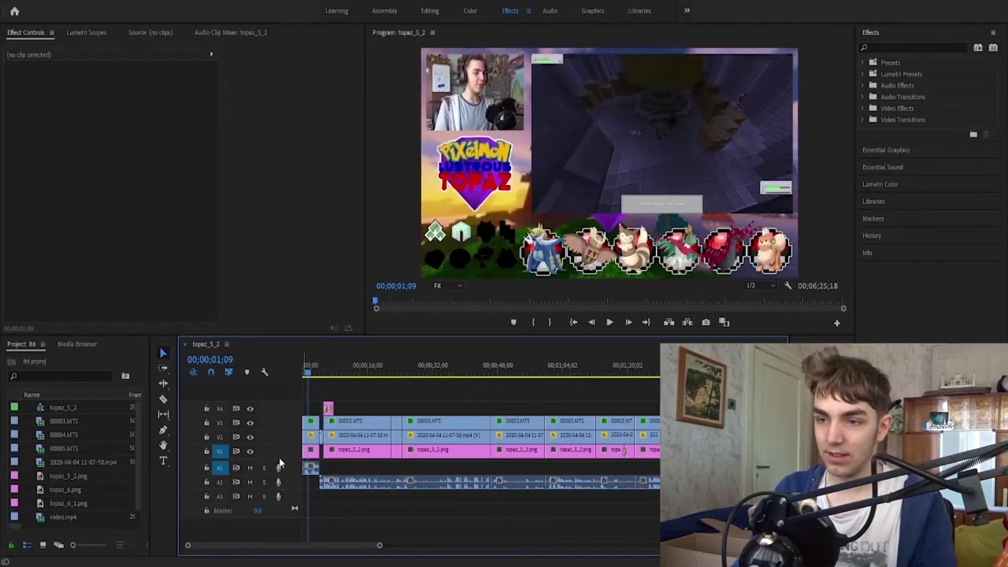
drag(309, 375, 413, 368)
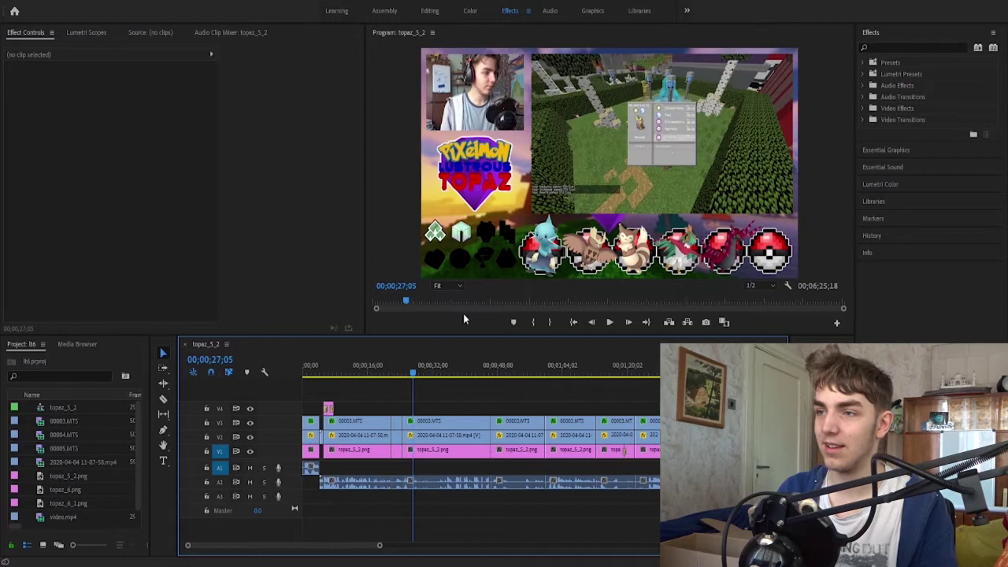
click(424, 371)
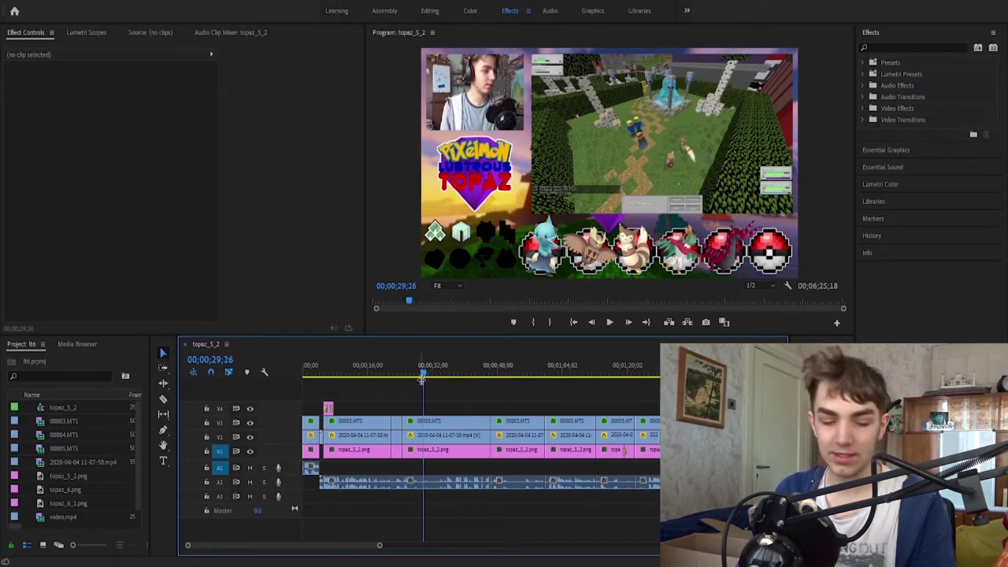
key(c)
click(426, 423)
click(426, 436)
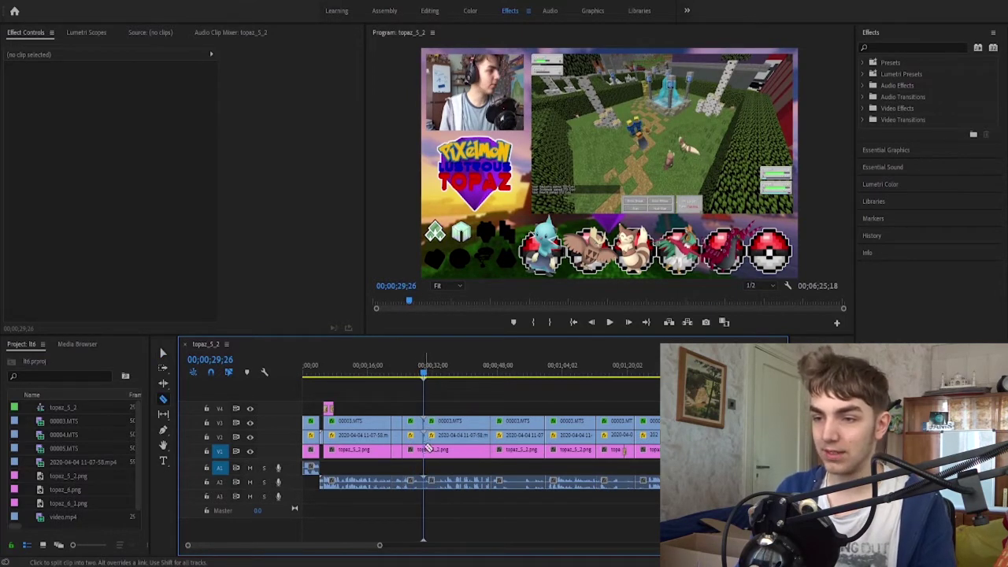
click(426, 450)
key(v)
drag(304, 394, 414, 488)
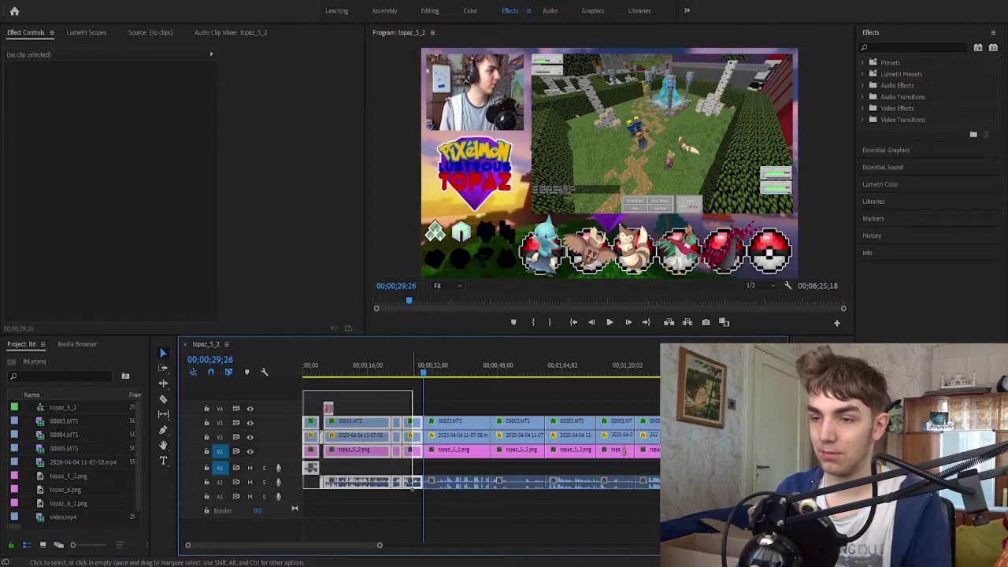
key(Delete)
click(337, 426)
key(Delete)
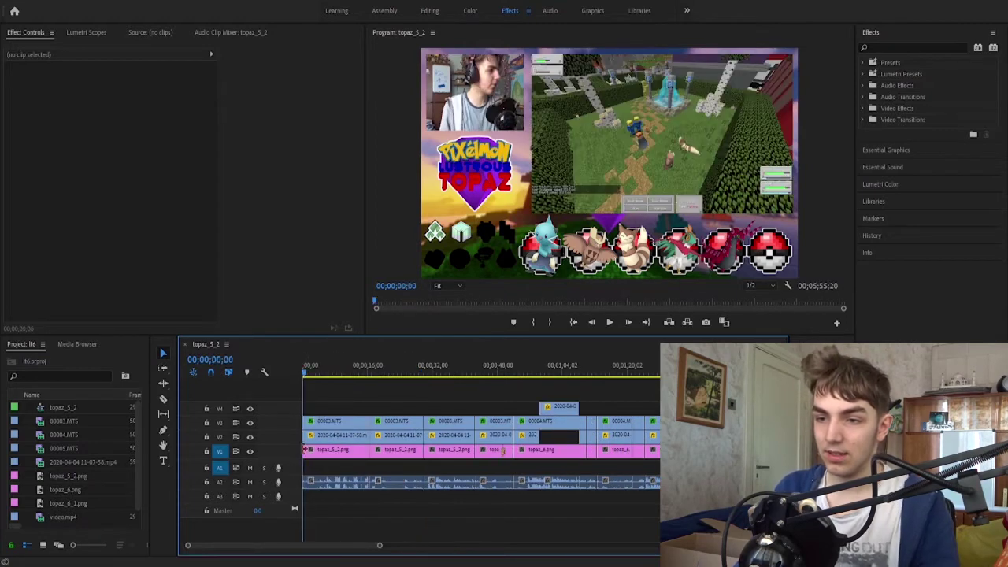
Step: Cut the stacked clips one frame in and delete everything after that first frame
key(Home)
scroll(328, 544, up, 3)
scroll(328, 543, up, 4)
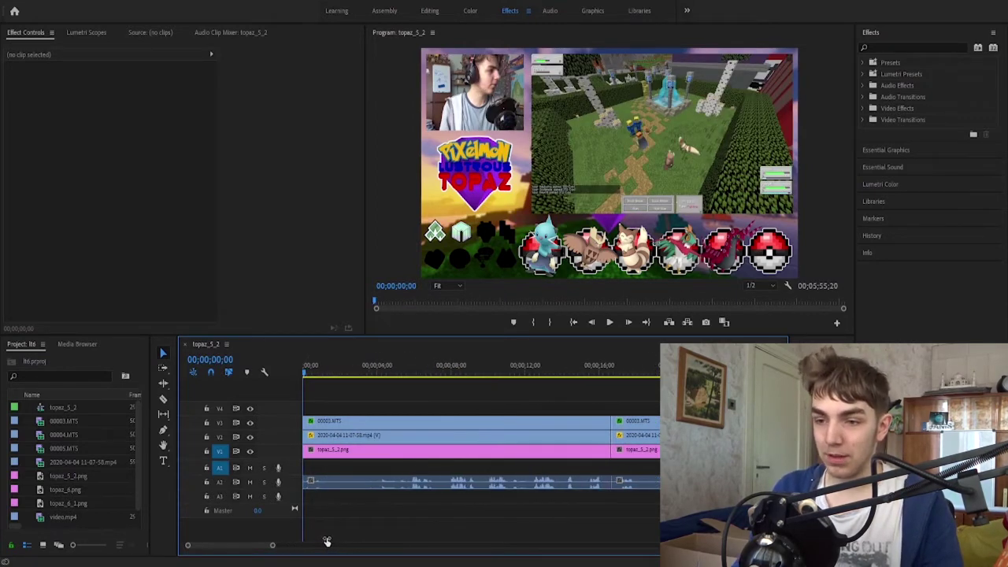
click(629, 323)
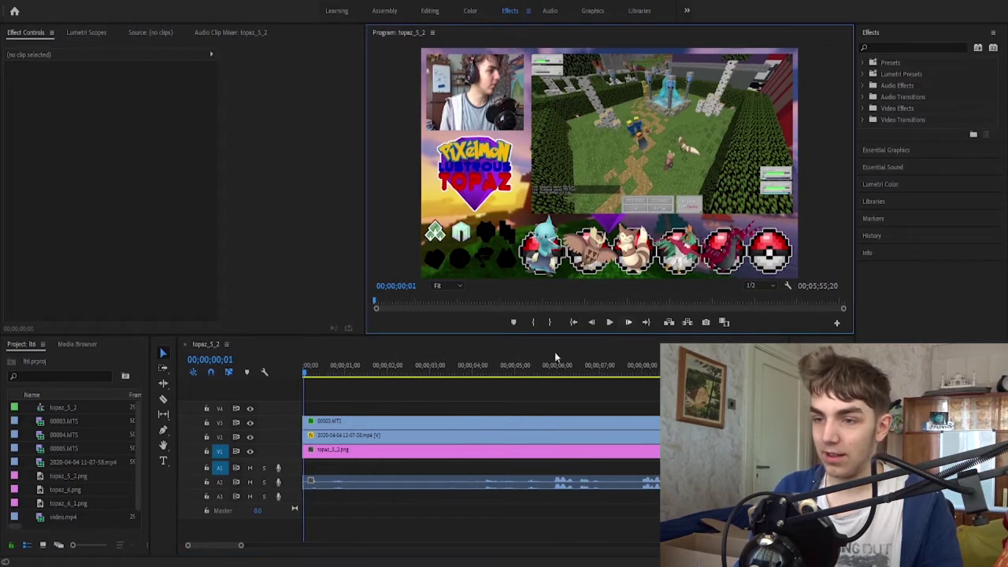
key(c)
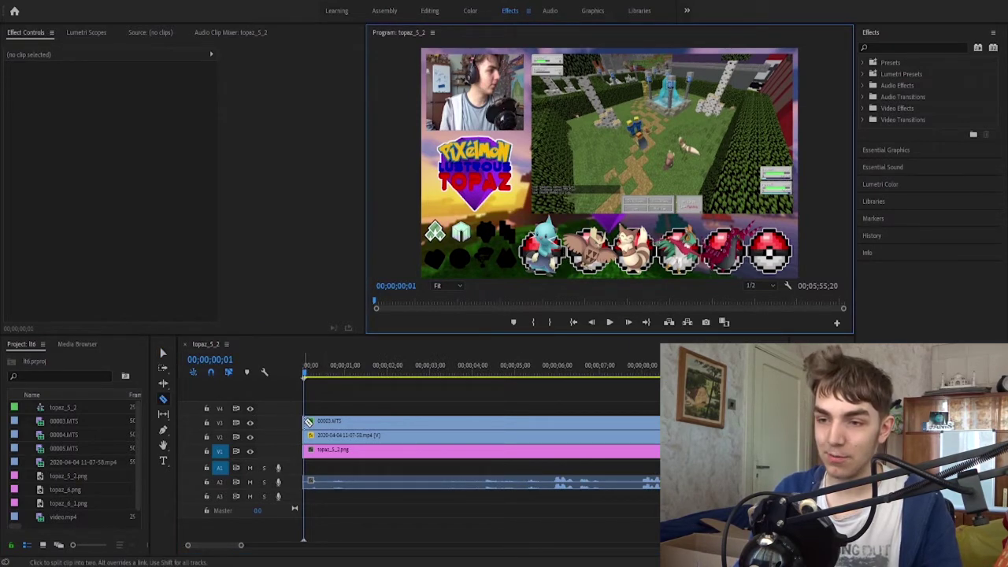
scroll(237, 531, up, 5)
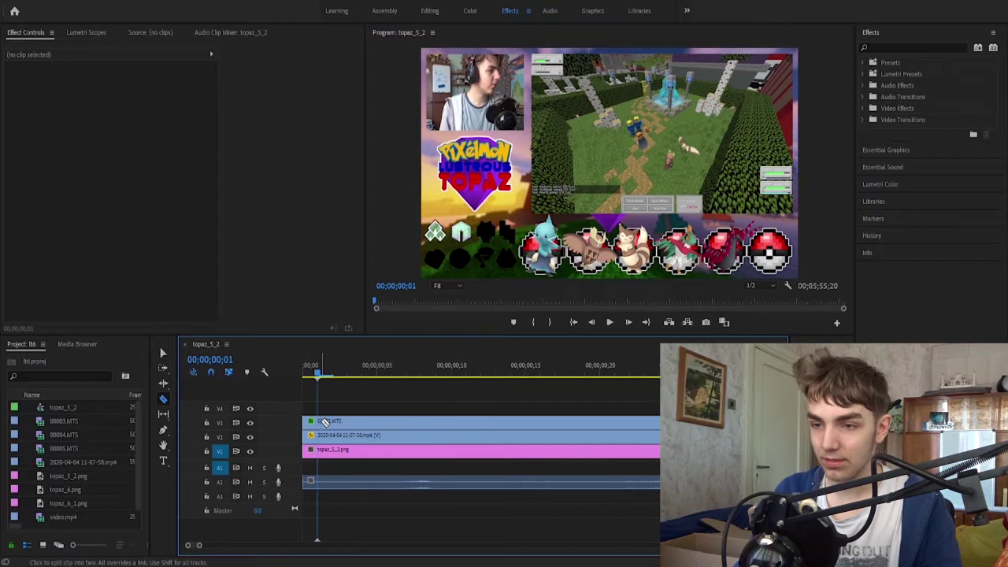
shift+click(319, 441)
key(v)
drag(370, 381, 339, 492)
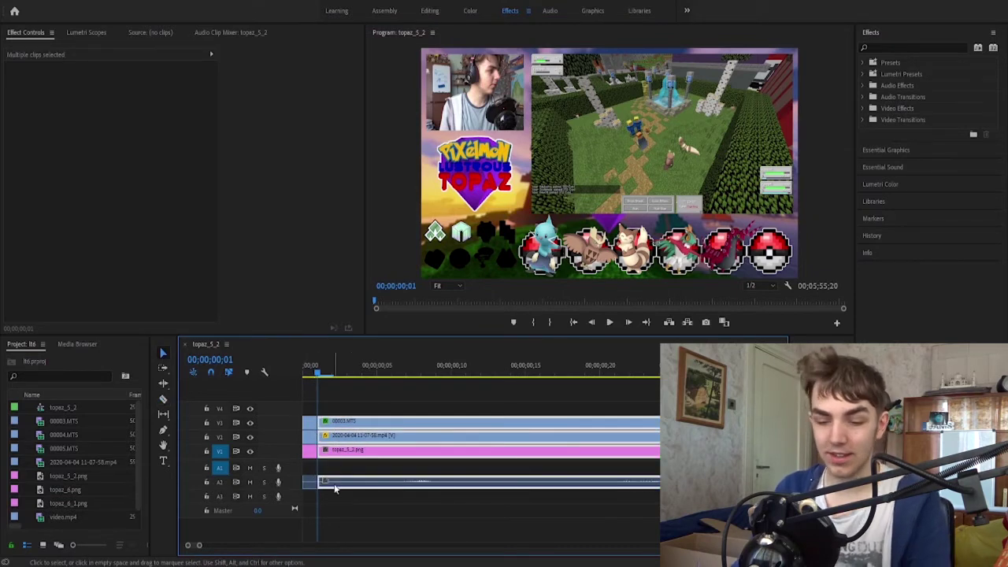
key(Delete)
Step: Delete the leftover clips further along the timeline
drag(349, 430, 299, 487)
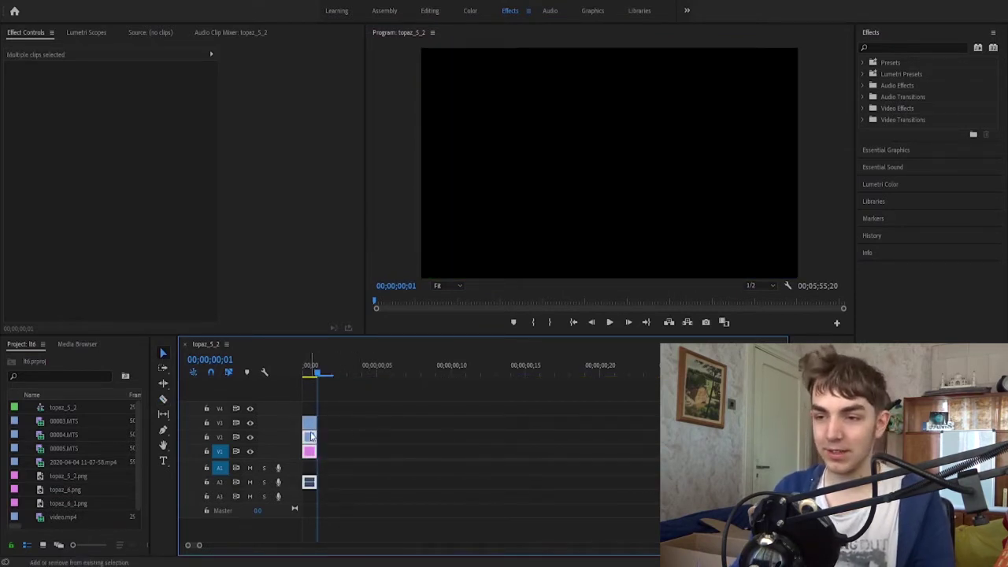
shift+click(308, 456)
shift+click(310, 453)
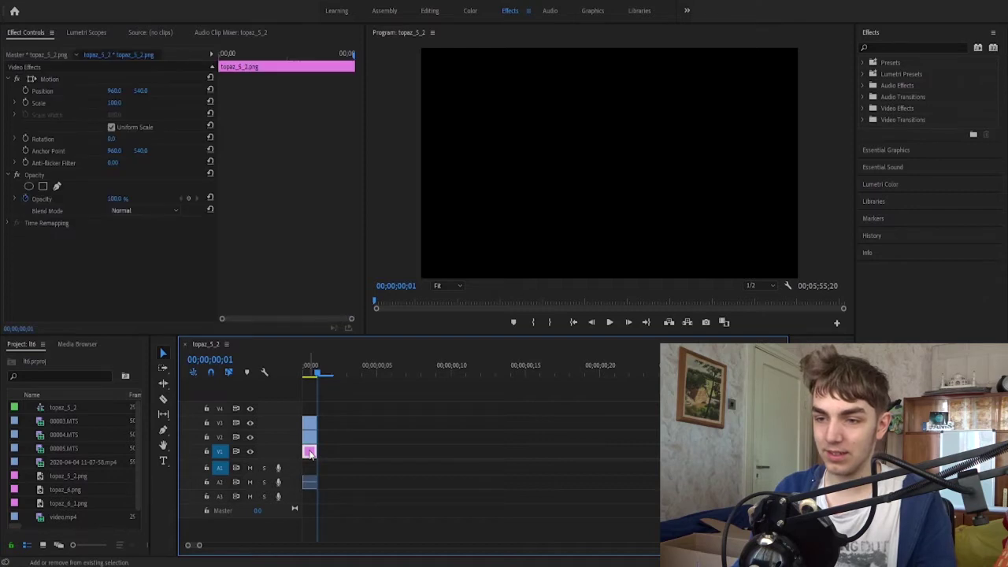
shift+click(310, 454)
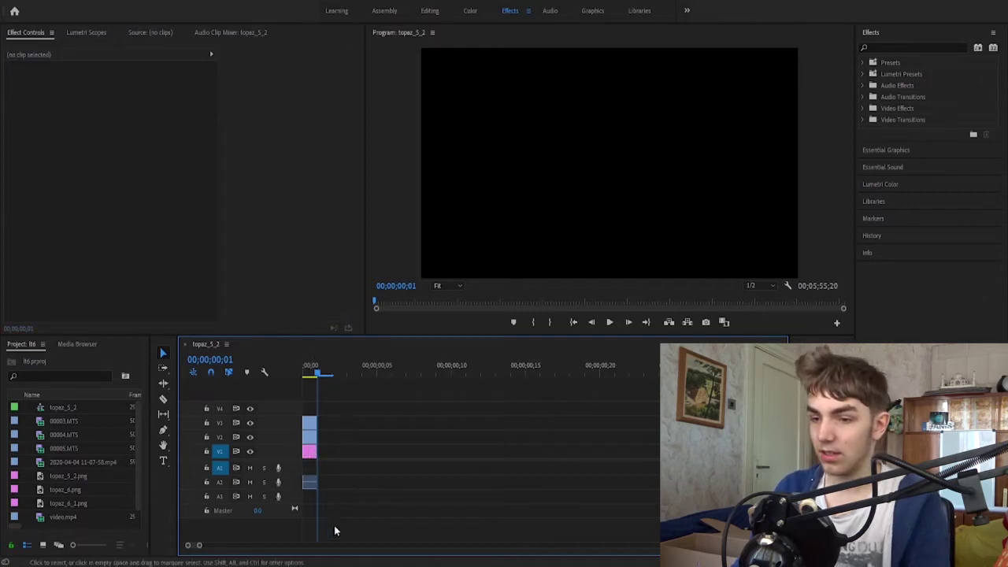
drag(198, 546, 307, 544)
key(ctrl+a)
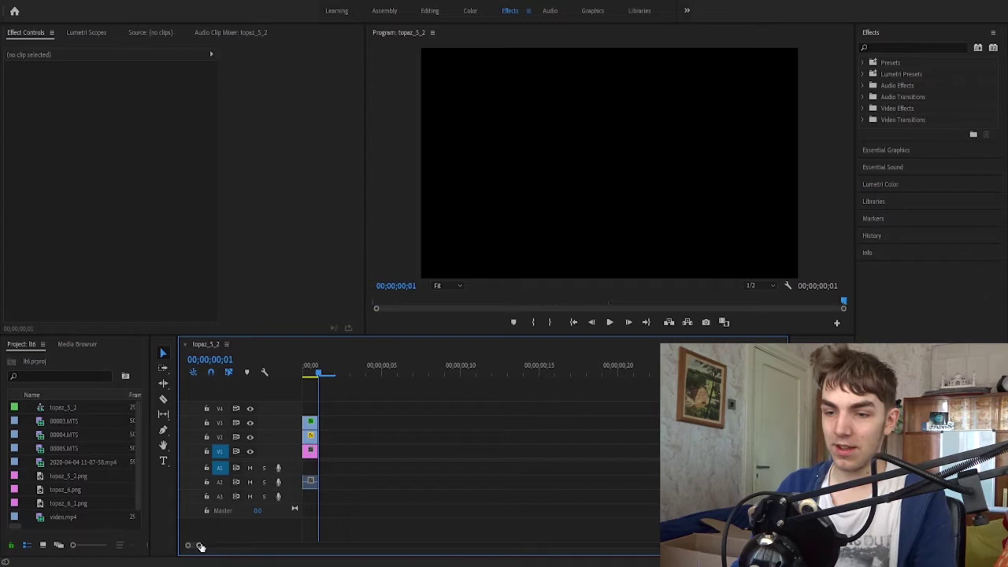
key(Delete)
mouse_move(198, 546)
mouse_down()
mouse_move(378, 563)
mouse_move(200, 545)
mouse_up()
Step: Remove the pink frame and webcam clips, then scale the gameplay to 172 at position 1052, 506
click(299, 372)
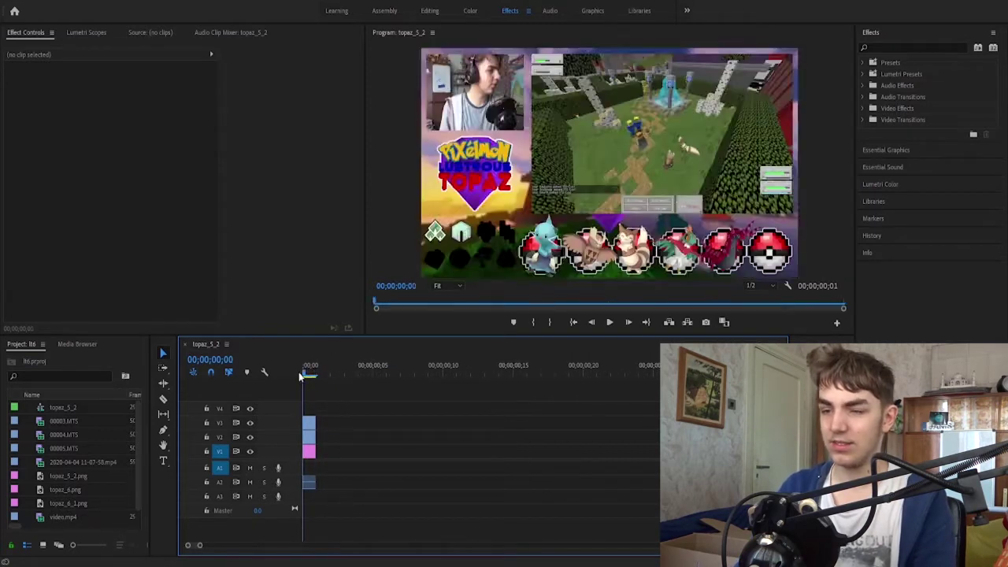
click(309, 450)
key(Delete)
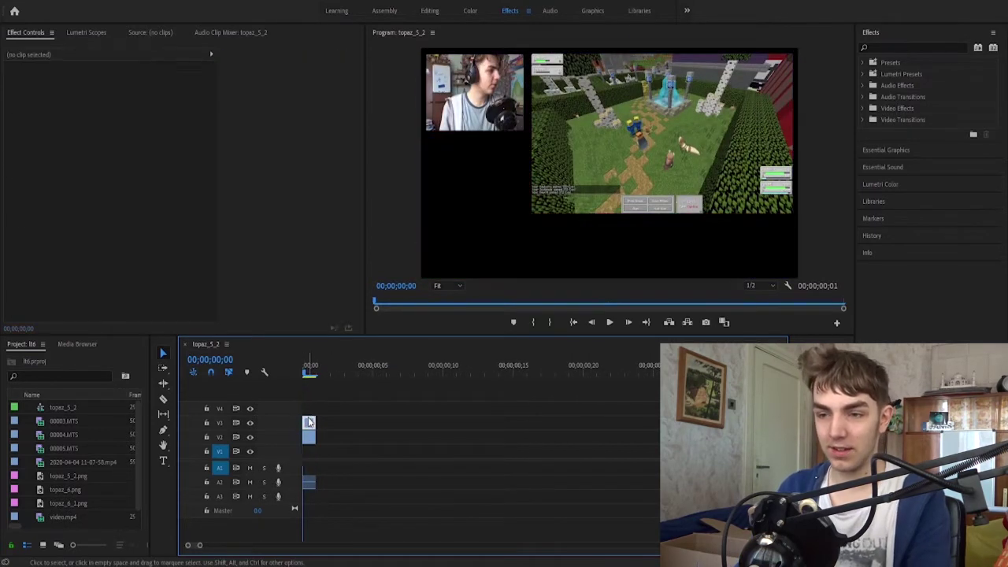
click(309, 423)
key(Delete)
click(309, 439)
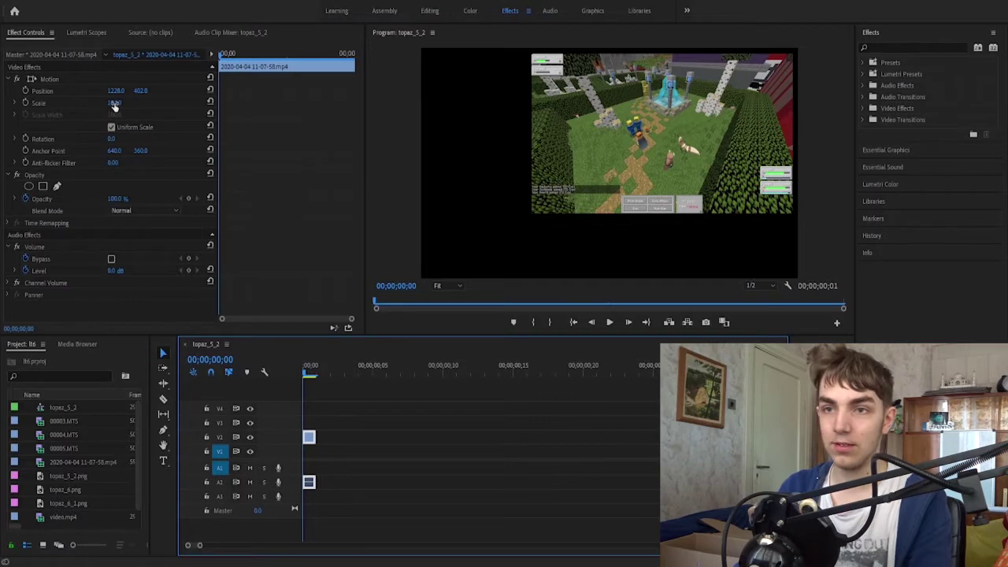
drag(115, 103, 145, 90)
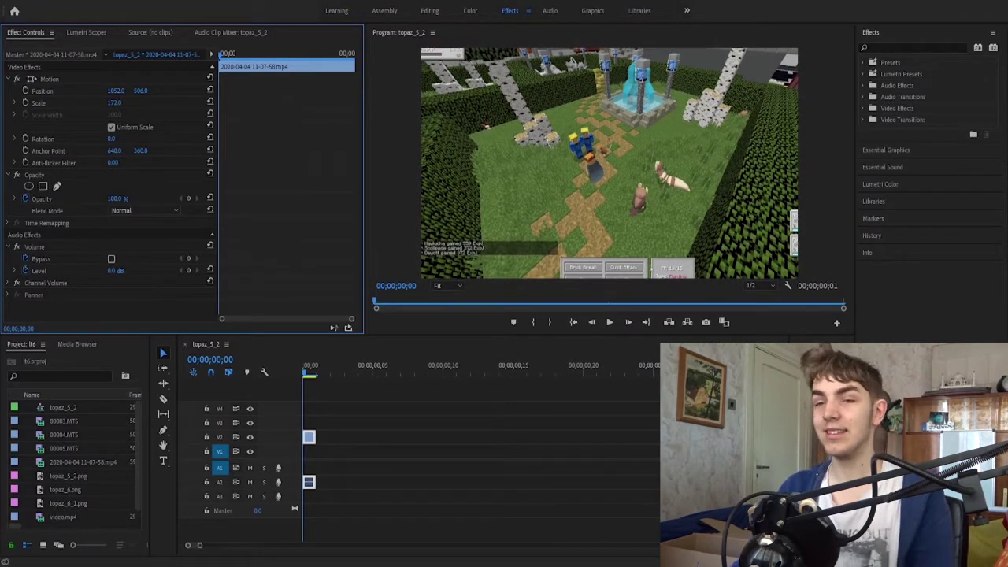
Step: Open File > Export > Media for the topaz_5_2 sequence
click(3, 8)
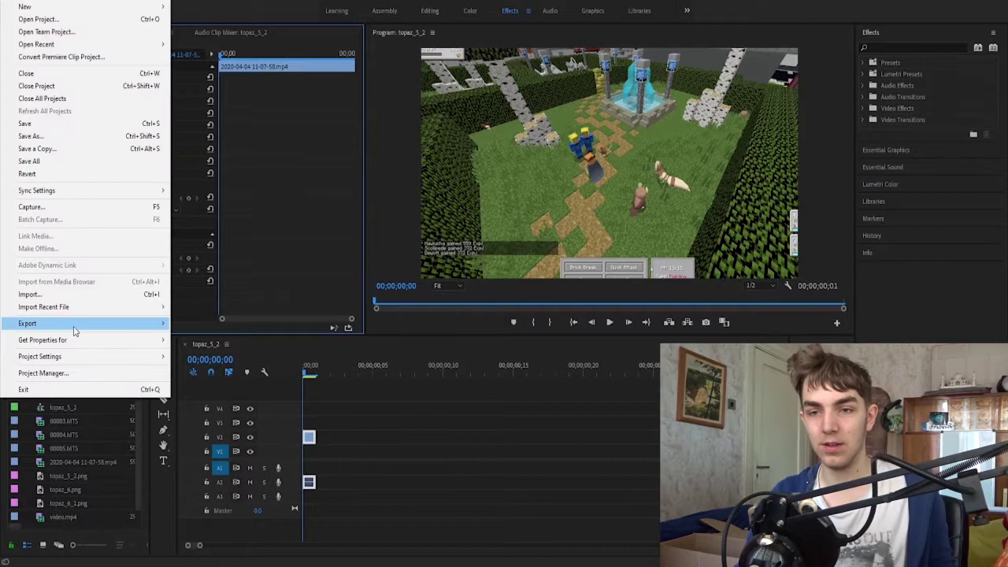
click(583, 201)
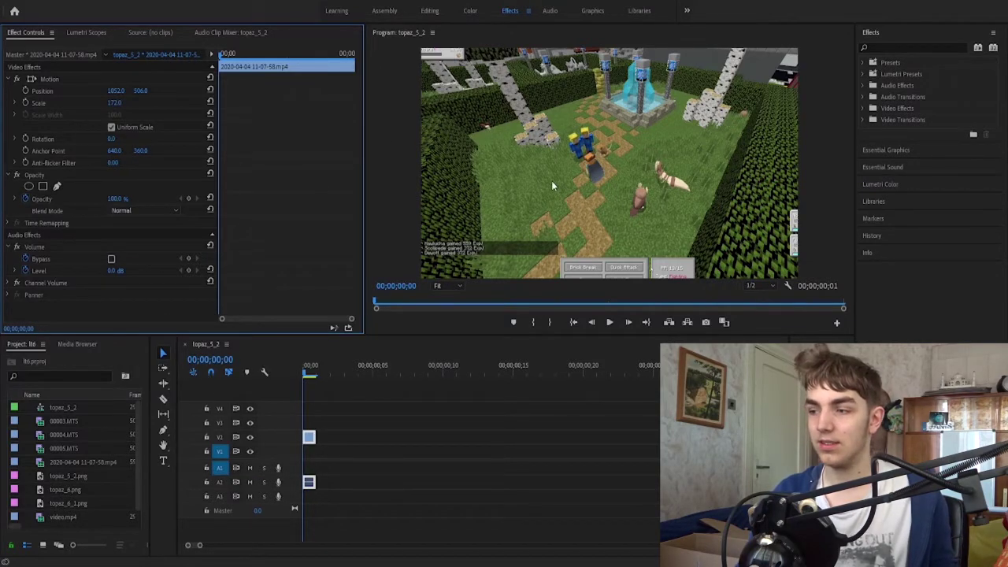
click(3, 8)
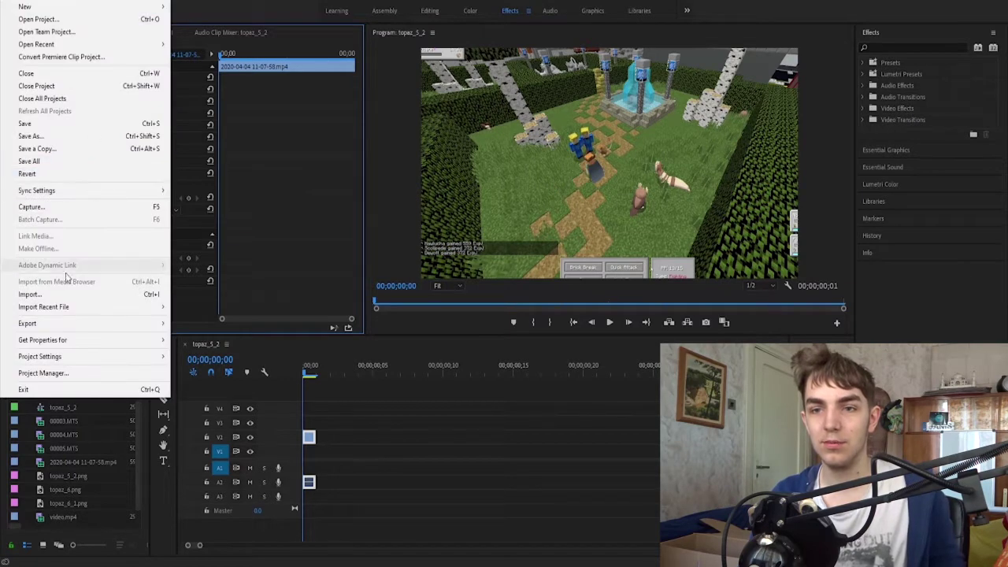
mouse_move(67, 327)
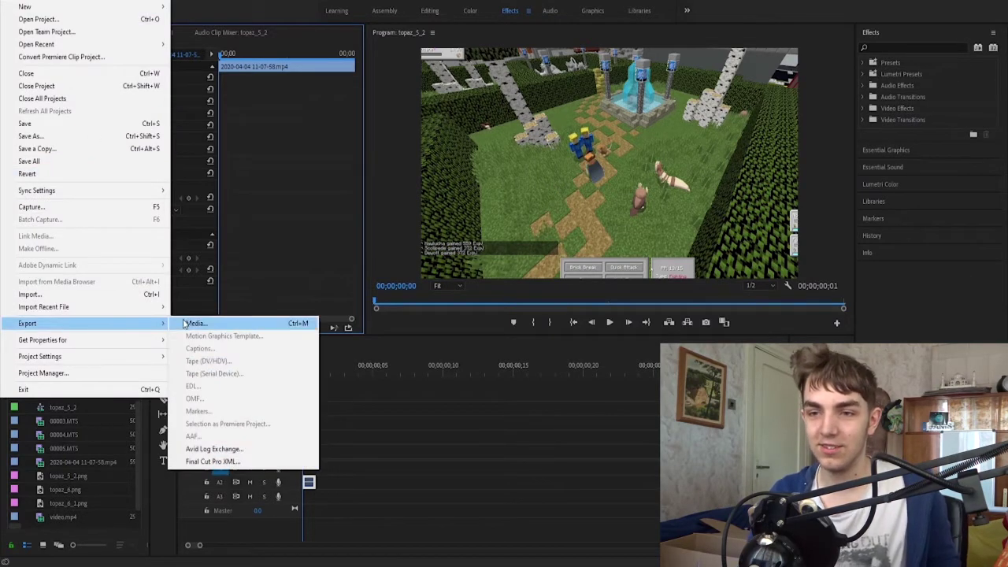
click(189, 323)
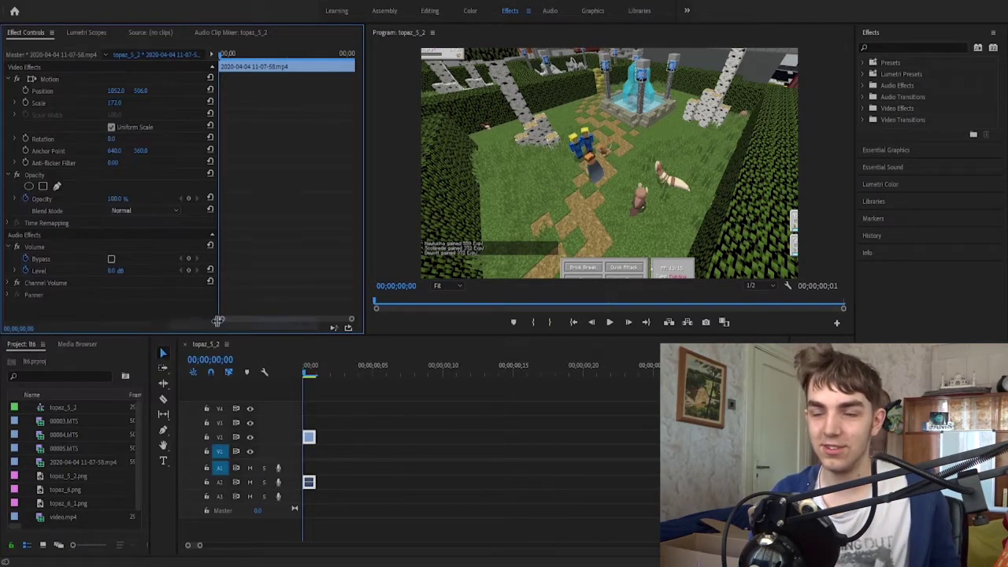
click(301, 374)
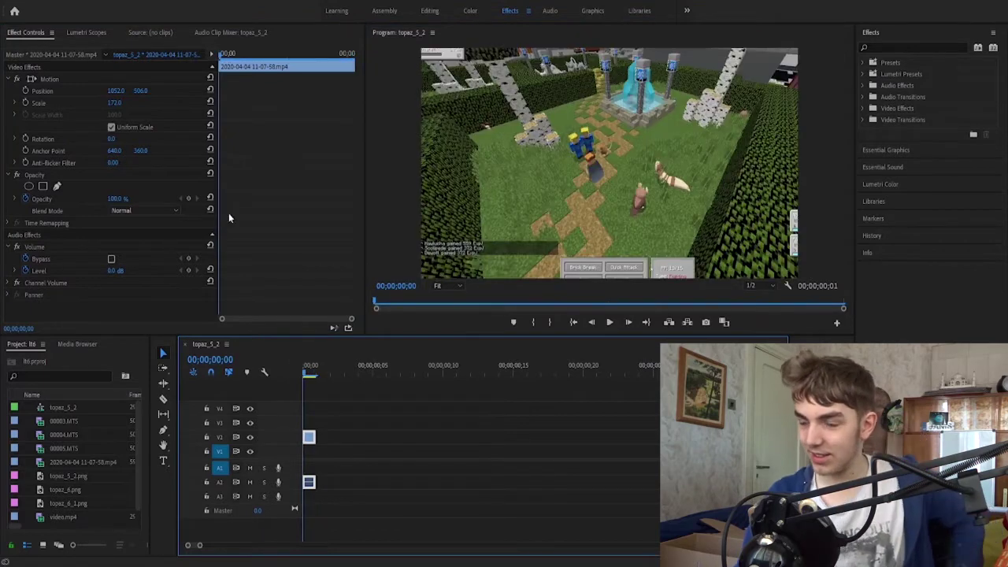
click(11, 4)
mouse_move(43, 327)
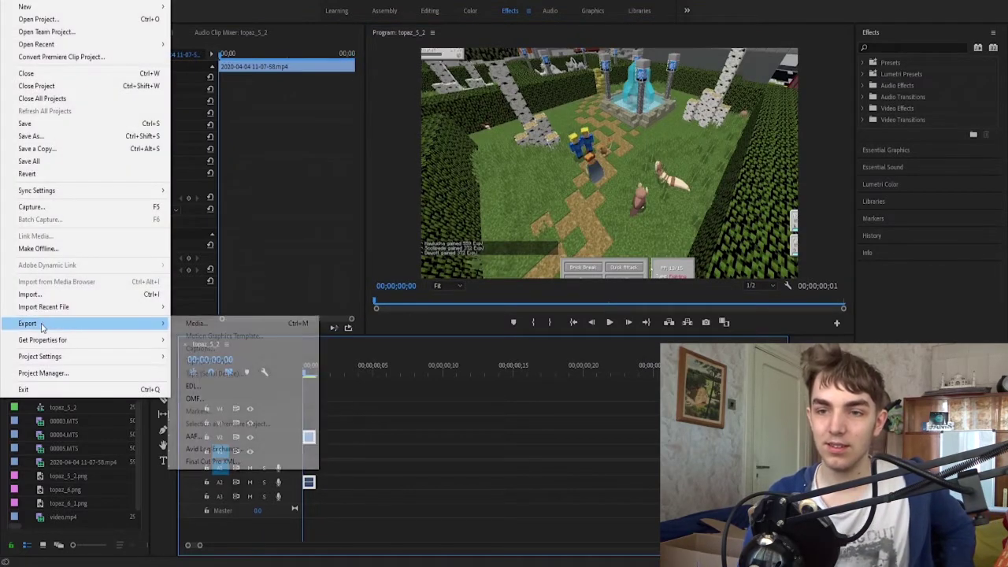
click(307, 324)
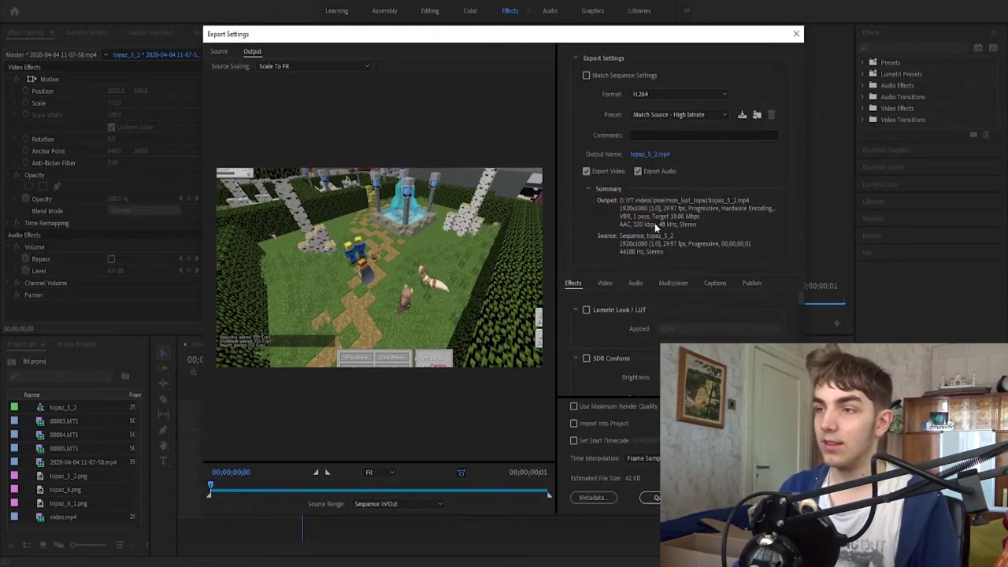
Step: Choose the YouTube 1080p Full HD export preset
click(659, 115)
click(646, 543)
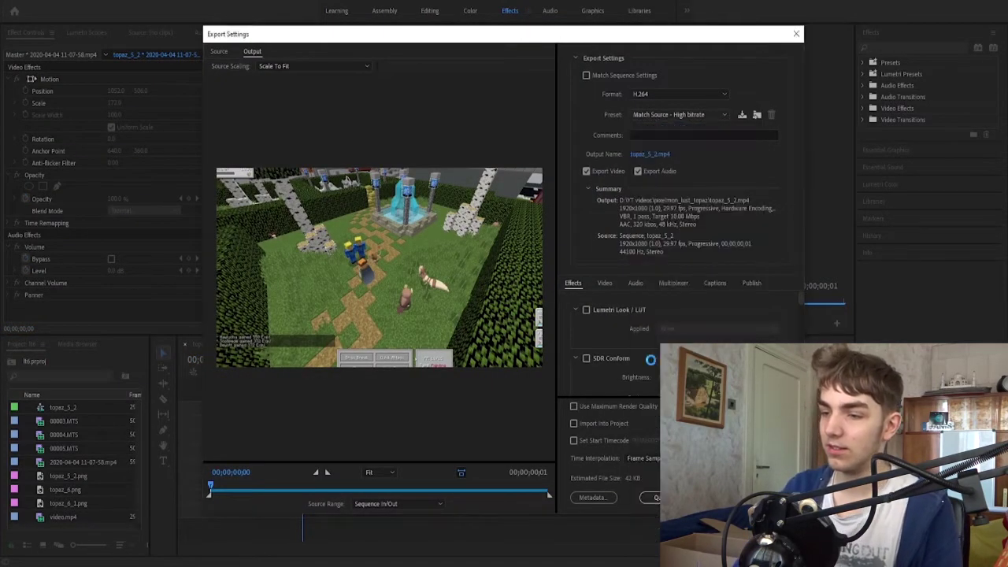
click(660, 155)
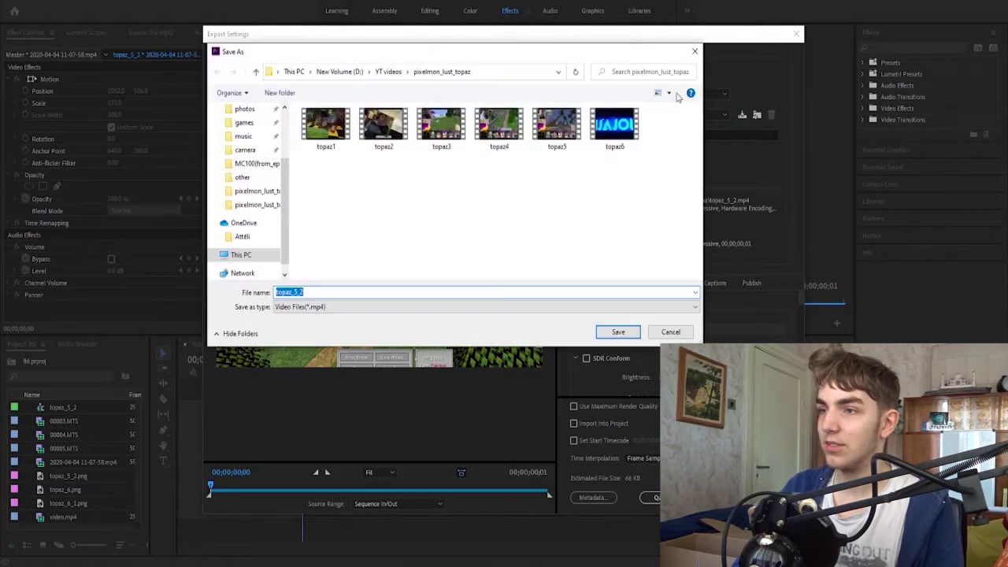
click(695, 51)
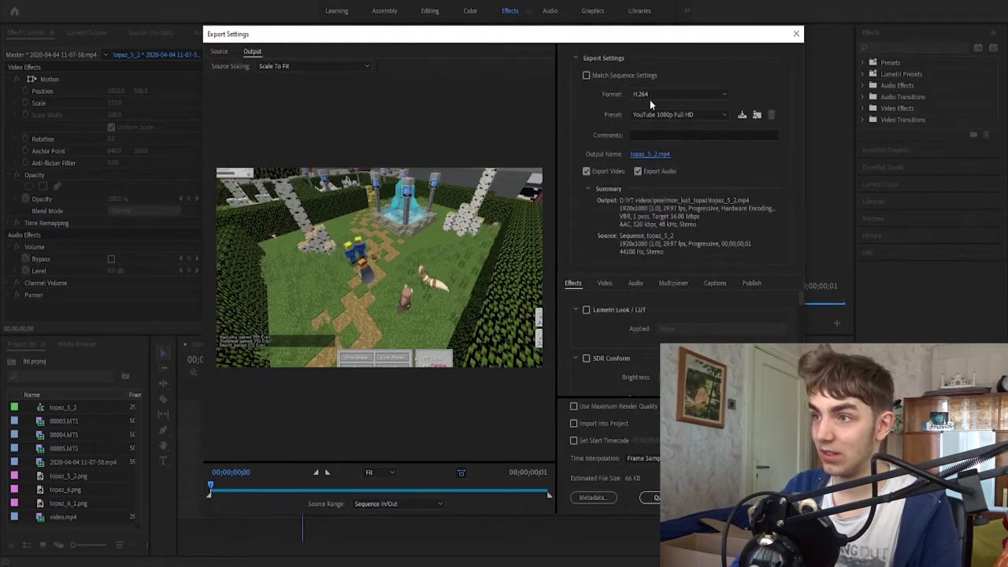
click(675, 120)
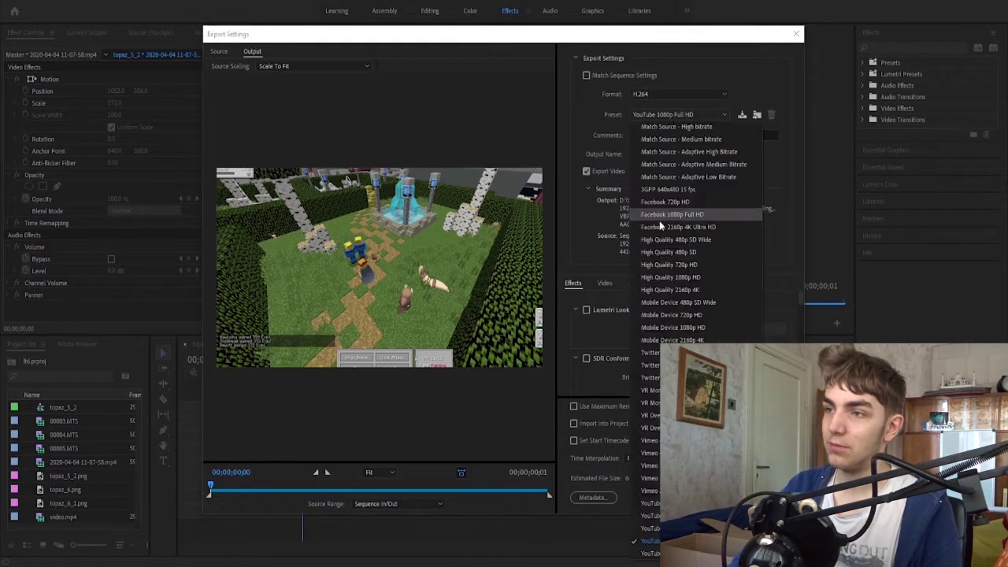
click(659, 221)
click(681, 118)
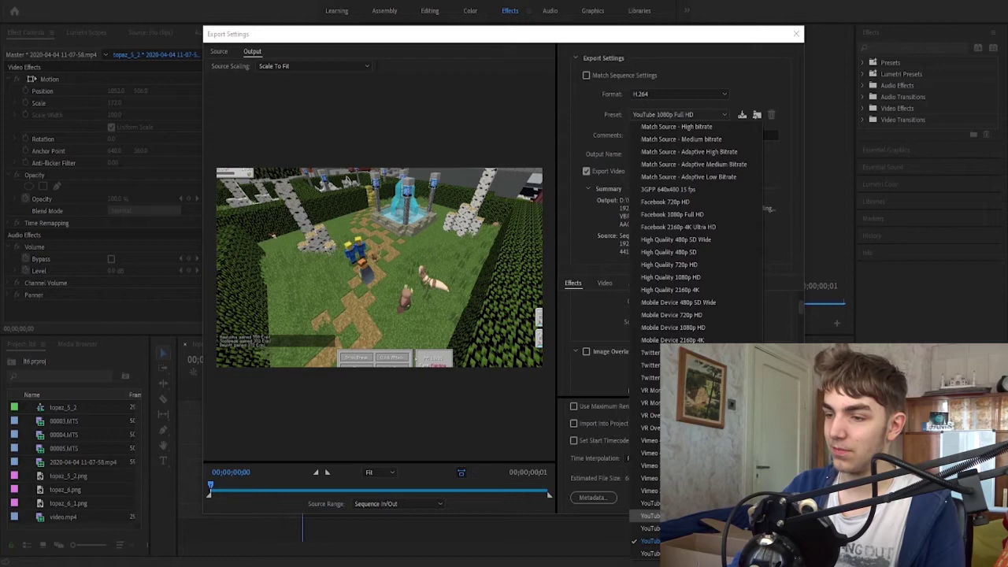
click(651, 541)
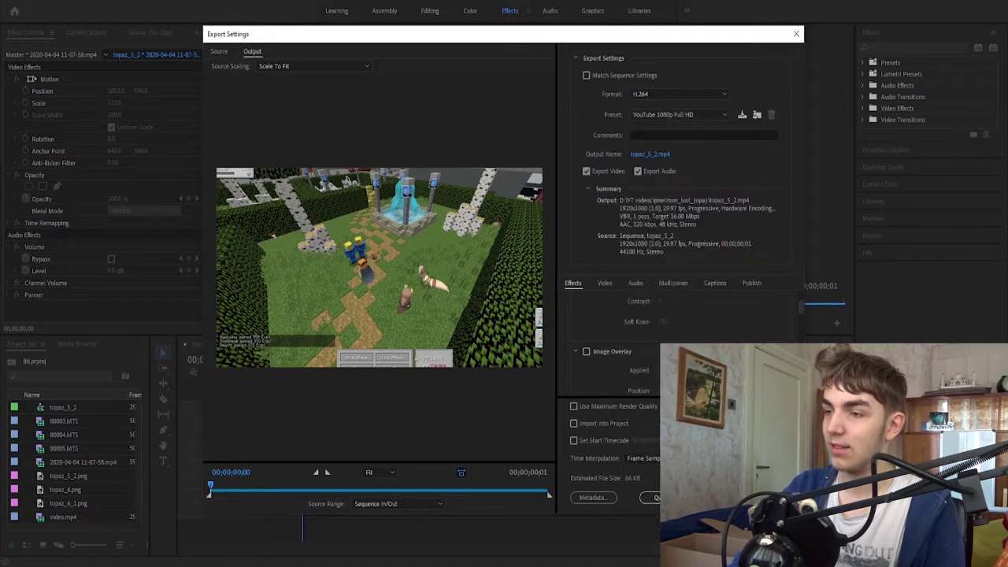
Step: Set the output to the YT videos\other folder with the name ksdgjlhgoijhojh
click(651, 155)
scroll(254, 175, up, 2)
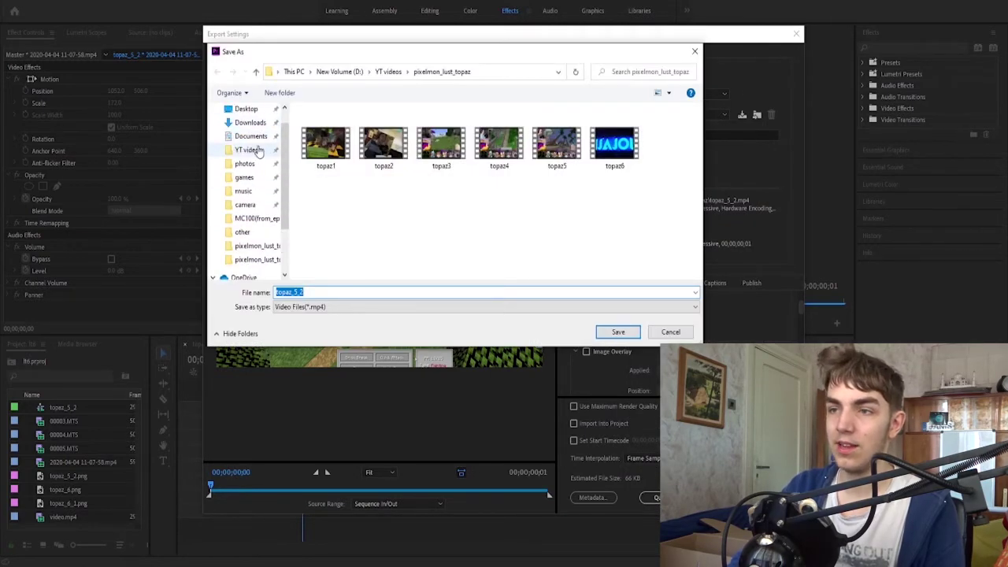
click(249, 150)
double_click(398, 134)
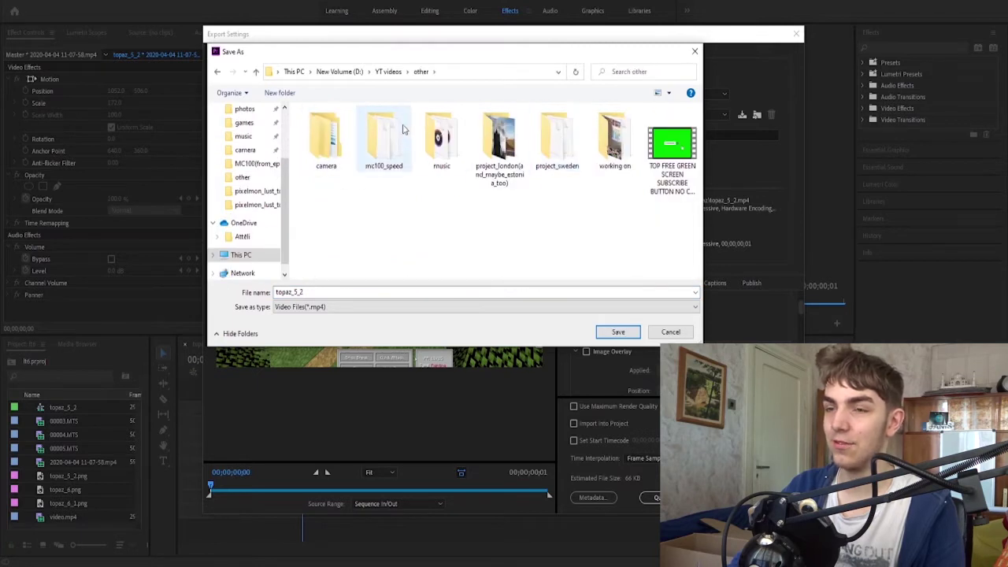
click(438, 292)
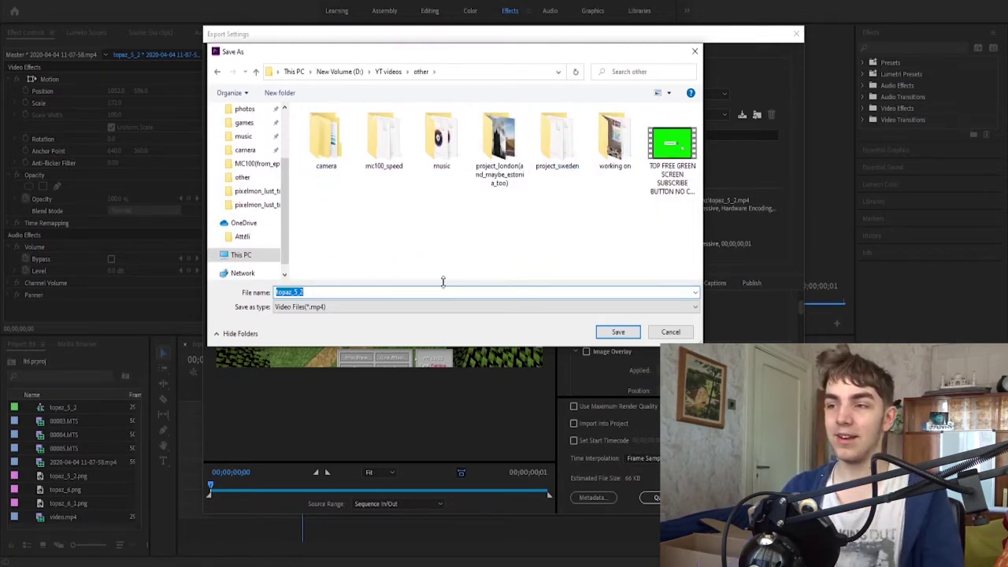
text(ksdgjlhgoijhojh)
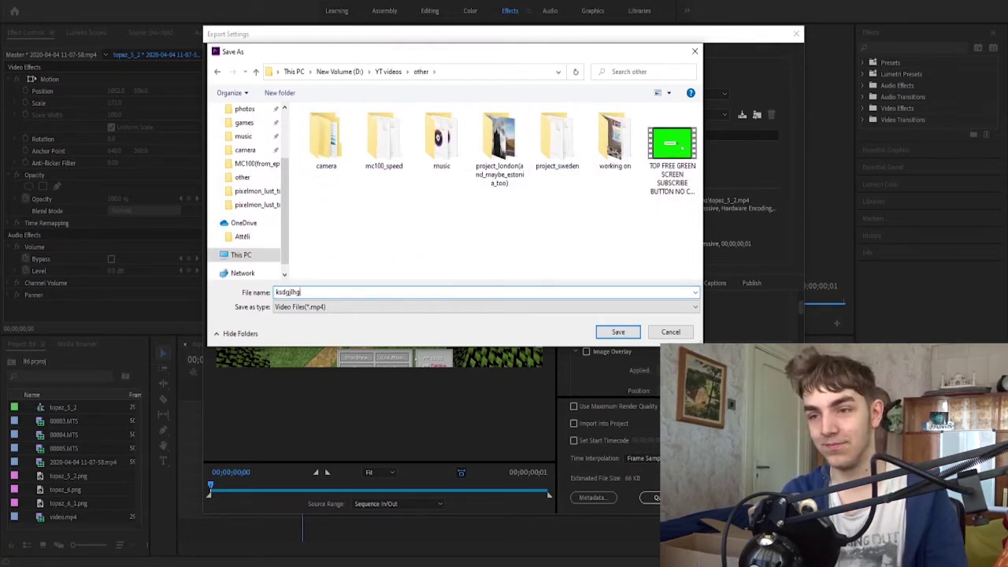
click(618, 332)
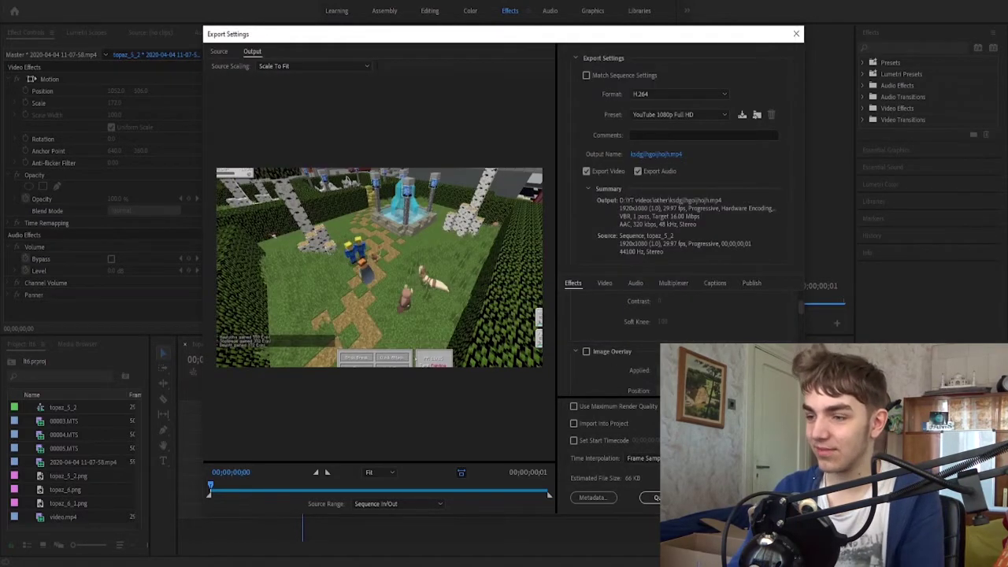
Step: Render the export, then convert ksdgjlhgoijhojh.mp4 to JPG frames in Free Video to JPG Converter
click(701, 497)
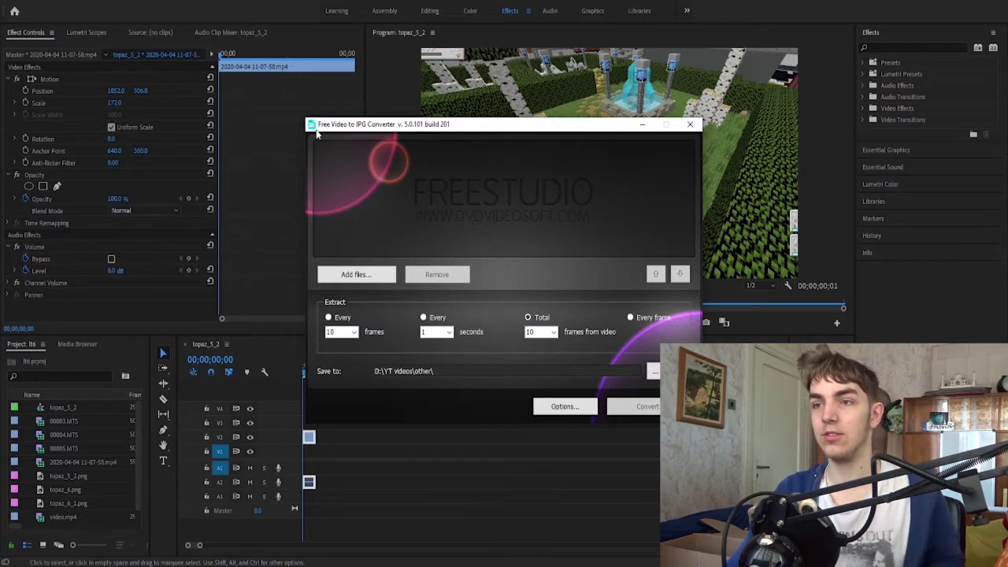
click(354, 275)
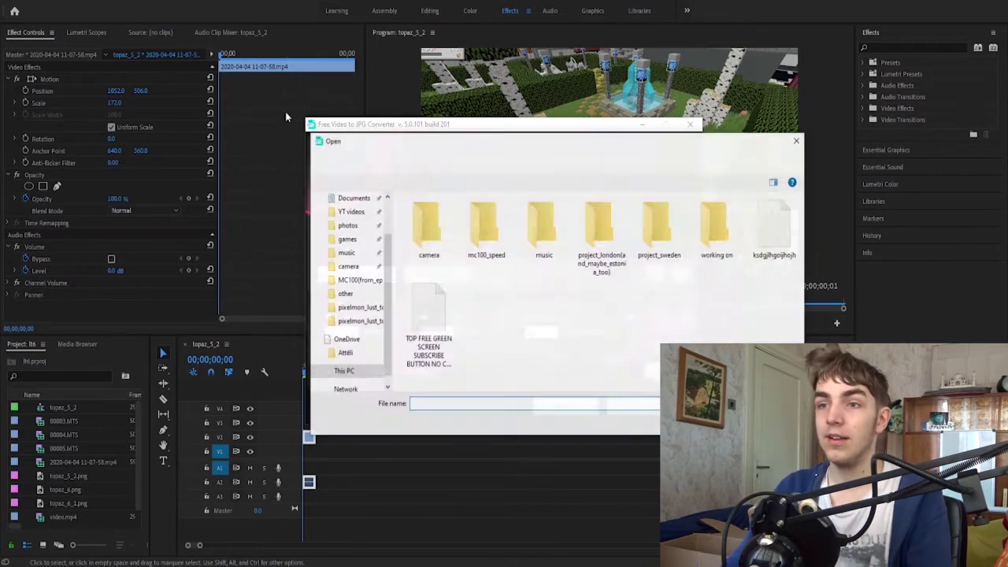
double_click(772, 257)
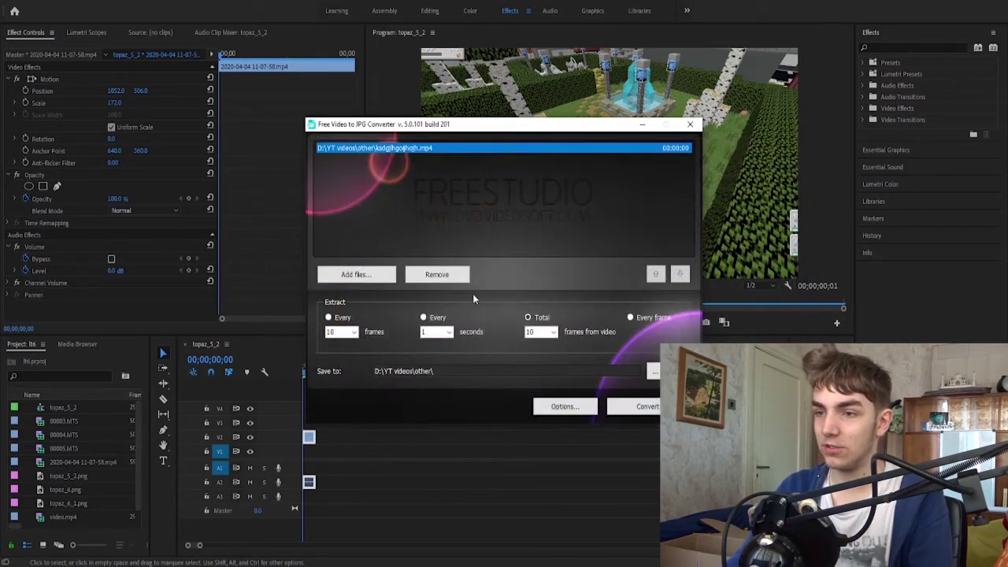
click(647, 406)
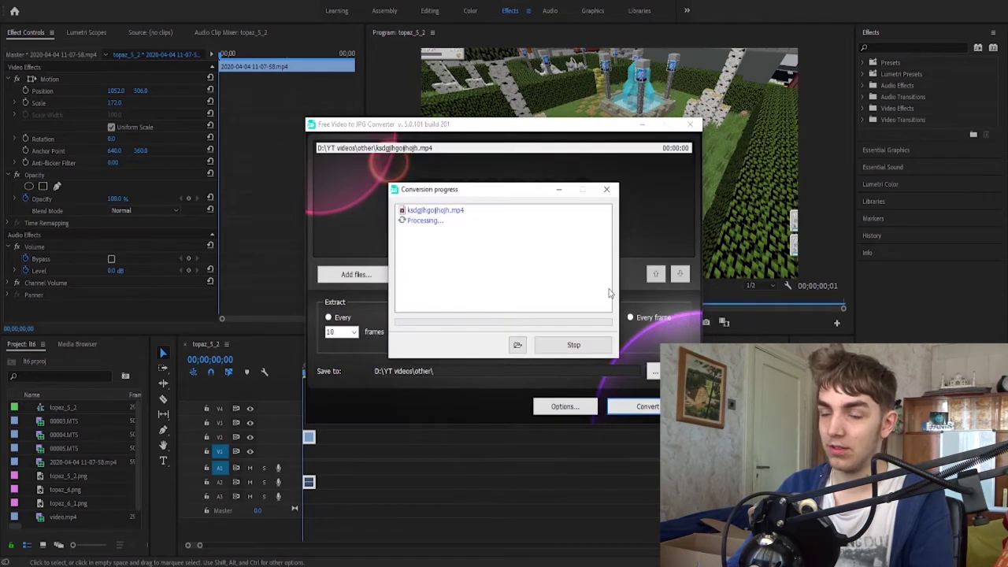
click(561, 341)
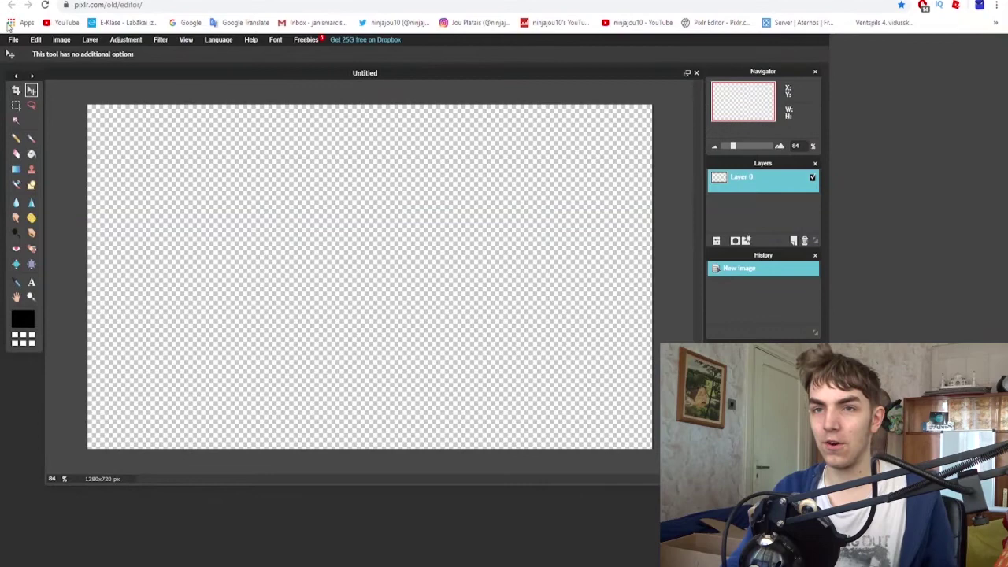
Step: Open the extracted Minecraft frame from YT videos\other and paste it into the Untitled canvas
click(13, 39)
click(35, 62)
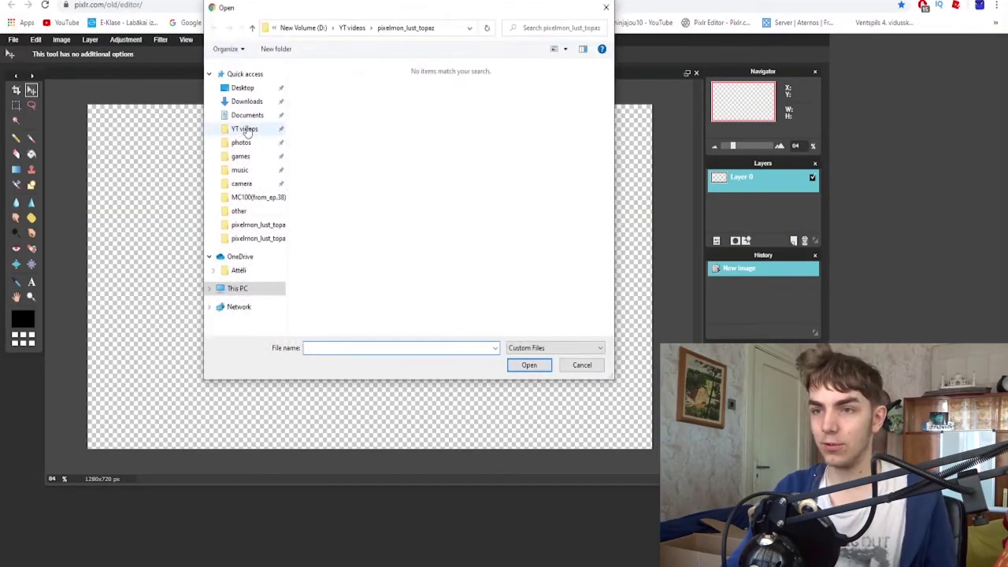
click(246, 131)
double_click(579, 107)
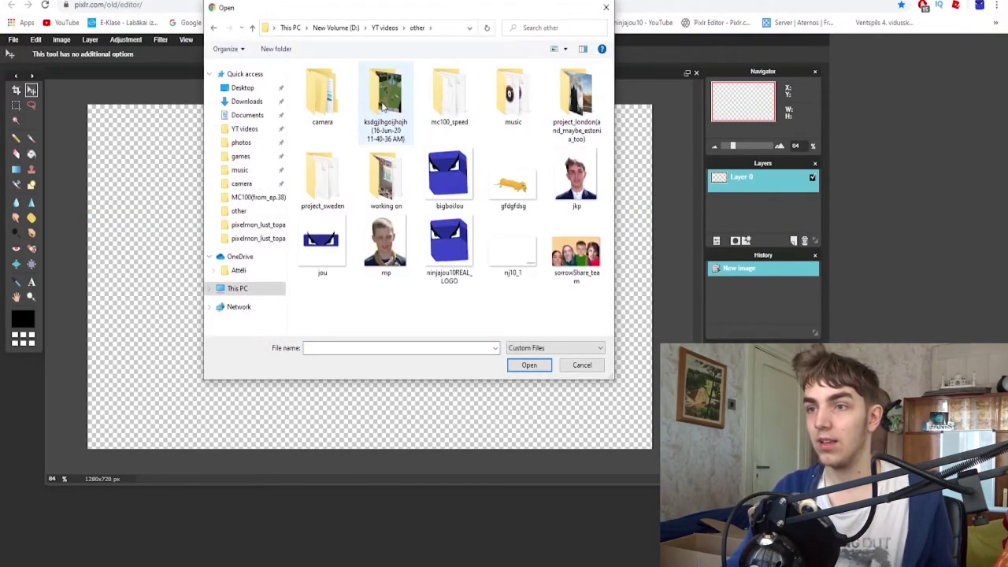
double_click(384, 110)
click(331, 103)
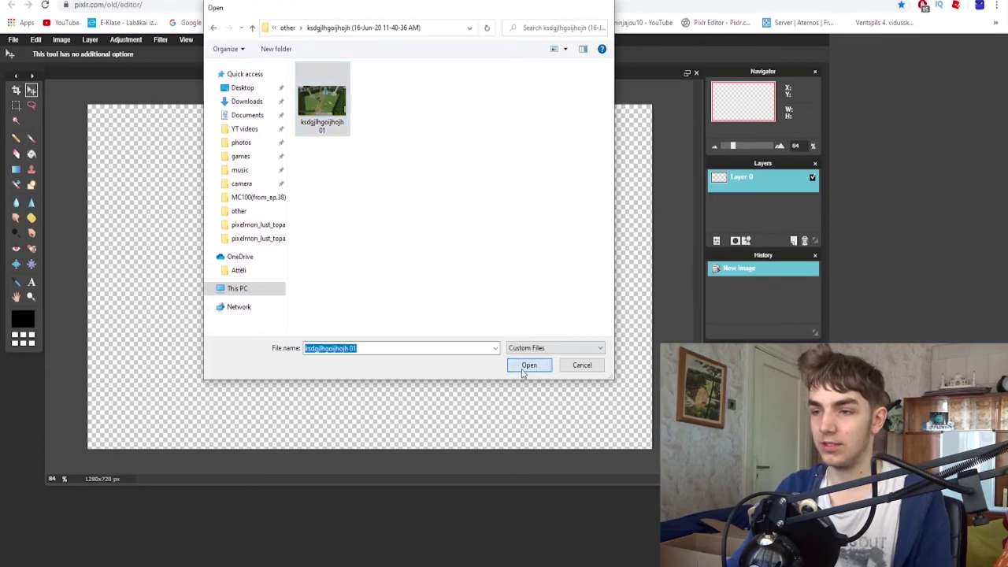
click(524, 369)
key(ctrl+a)
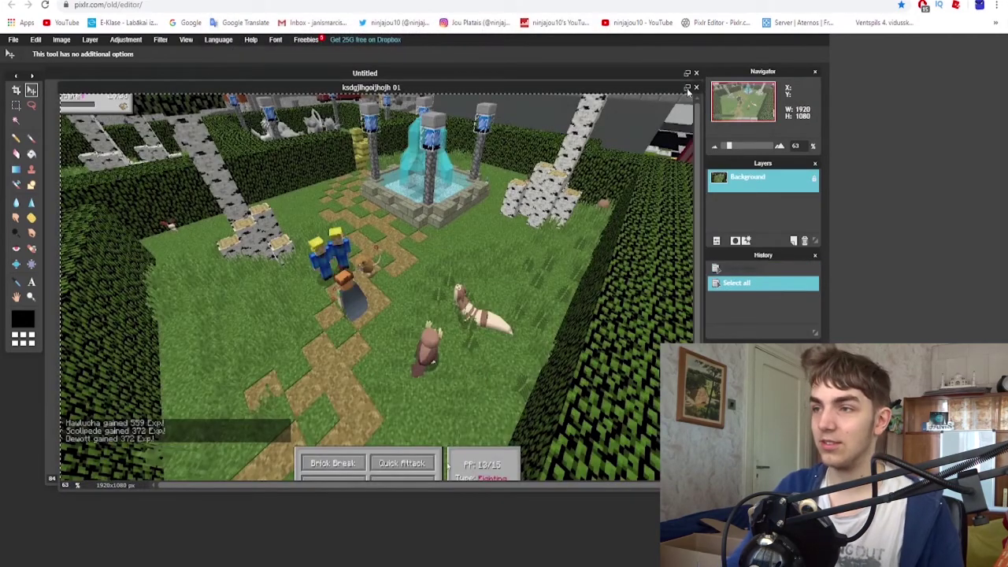
click(697, 87)
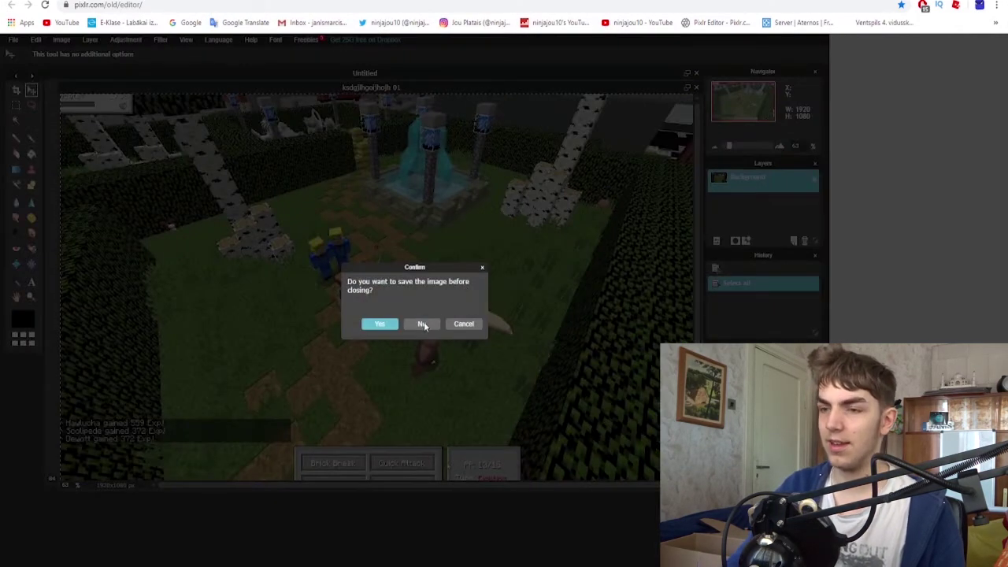
click(422, 324)
key(ctrl+v)
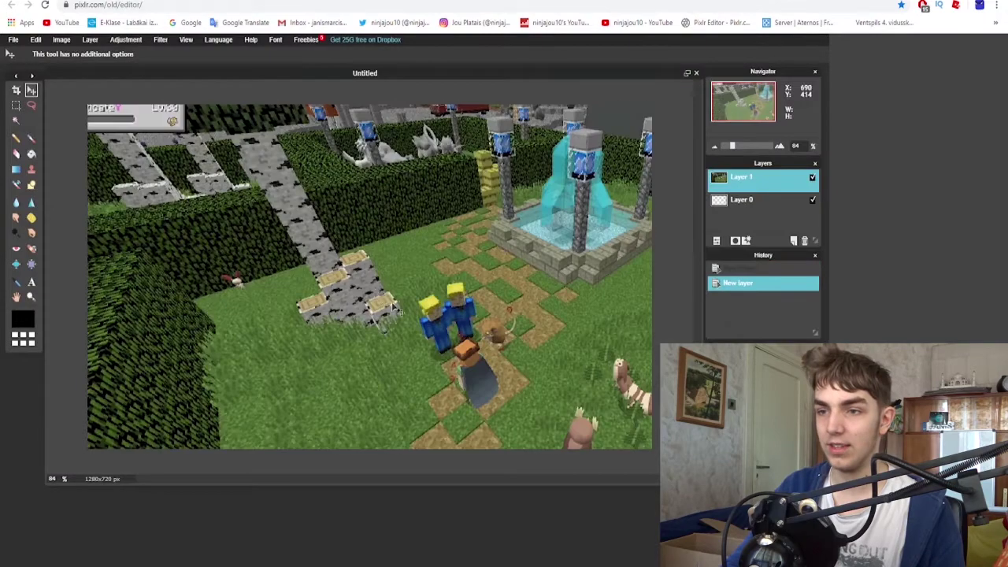
Step: Shrink the pasted screenshot with Free transform and apply it
click(36, 40)
click(53, 124)
drag(88, 104, 287, 192)
key(Return)
Step: Apply a Box blur of 10 and raise the screenshot's saturation via Hue & Saturation
click(160, 40)
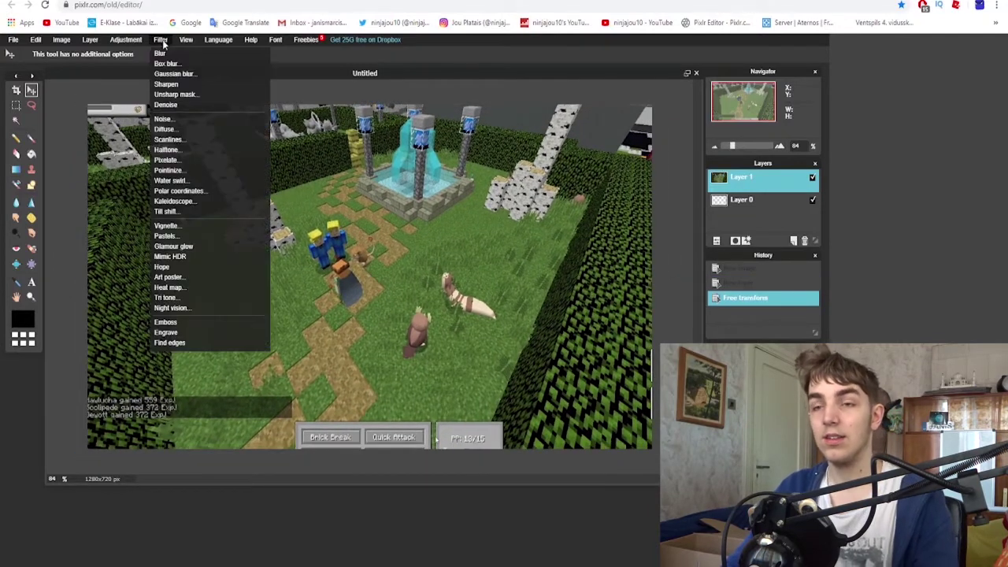
click(177, 64)
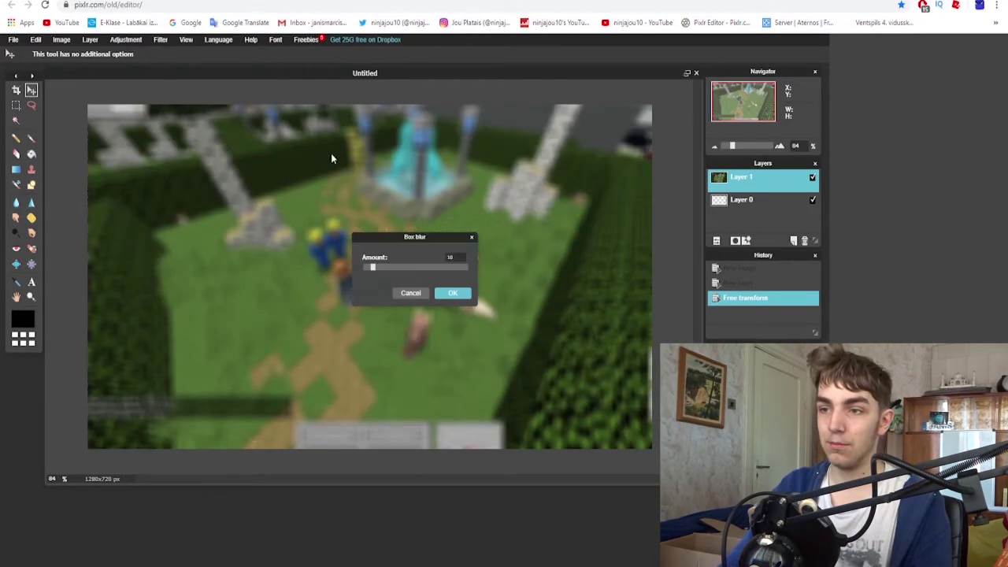
click(452, 293)
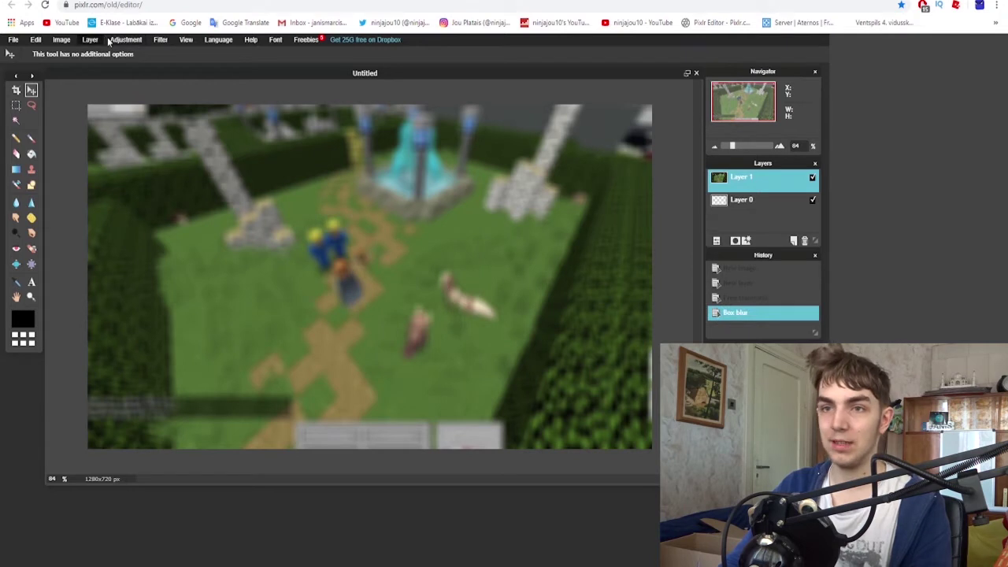
click(111, 40)
click(155, 69)
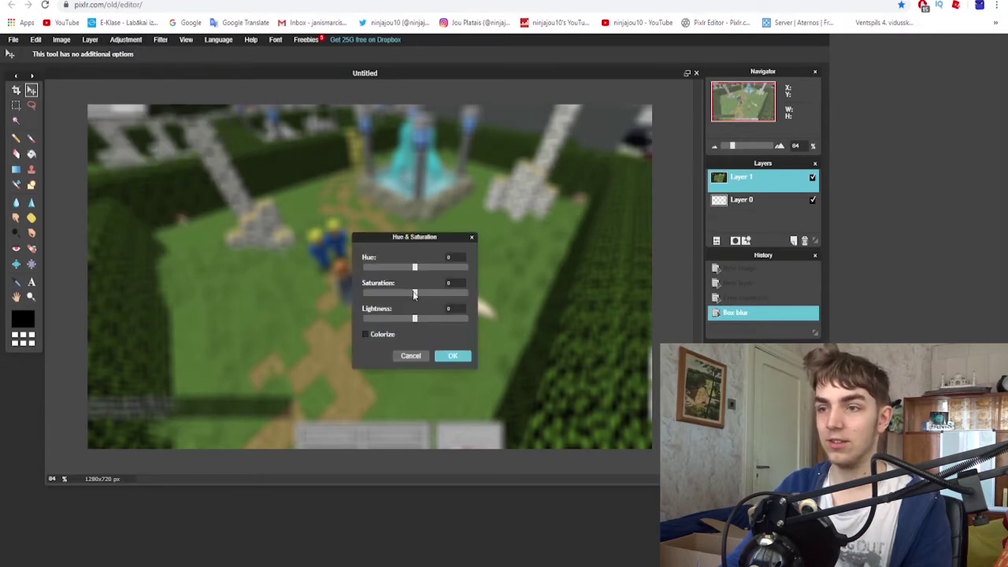
click(456, 355)
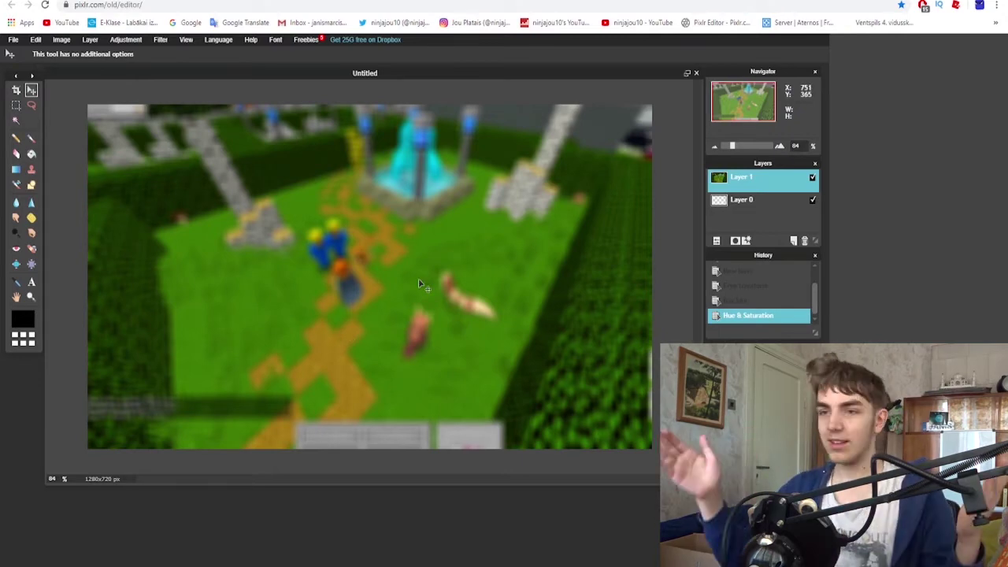
click(23, 39)
Step: Open tpaz.png from the pixelmon_lust_topaz folder, copy the whole logo and close it
click(24, 67)
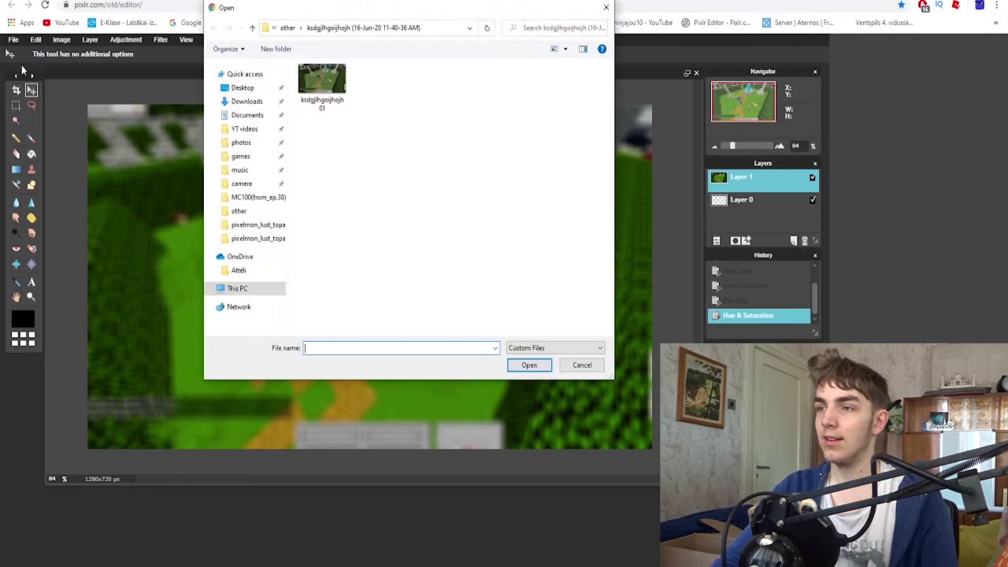
click(241, 143)
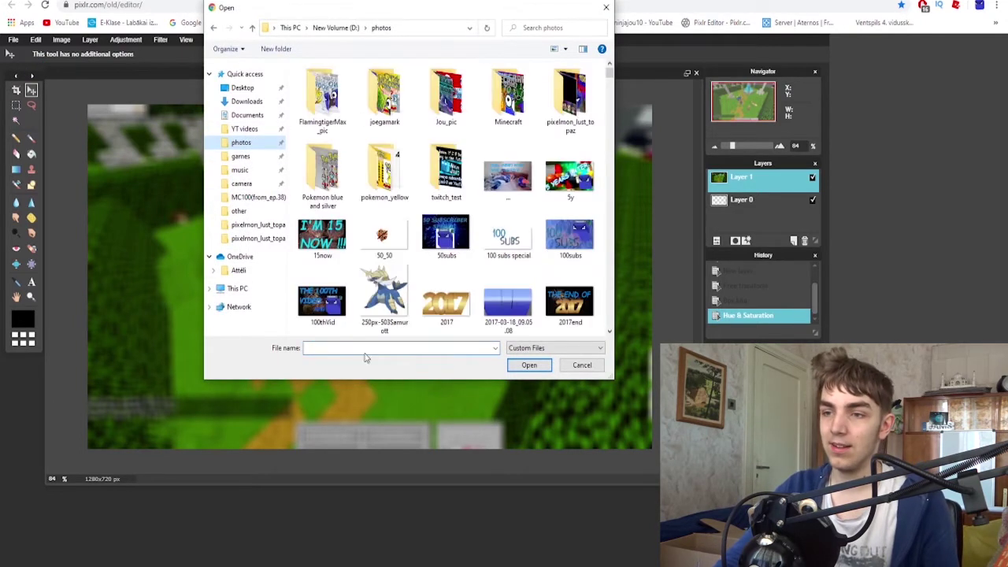
click(354, 350)
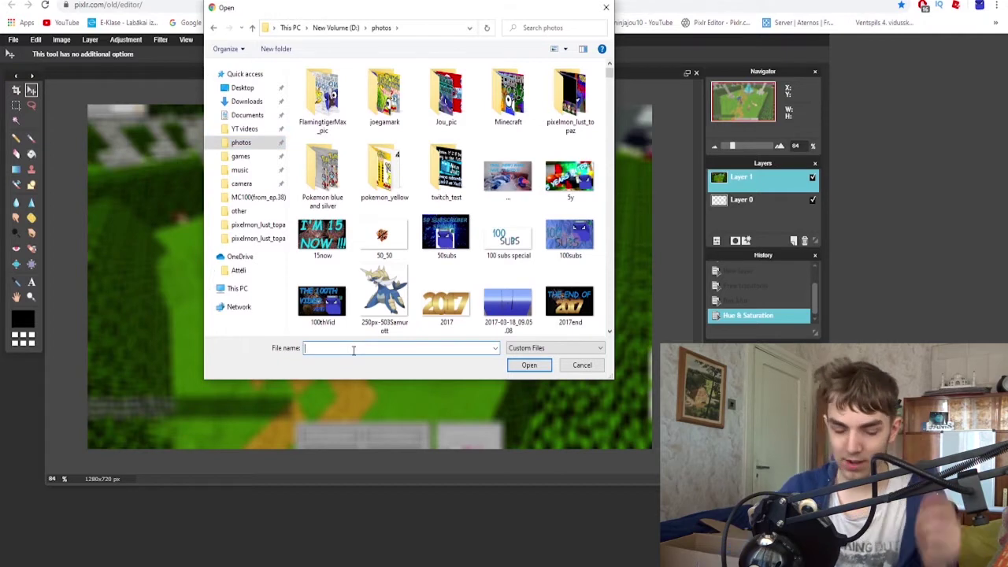
text(pix)
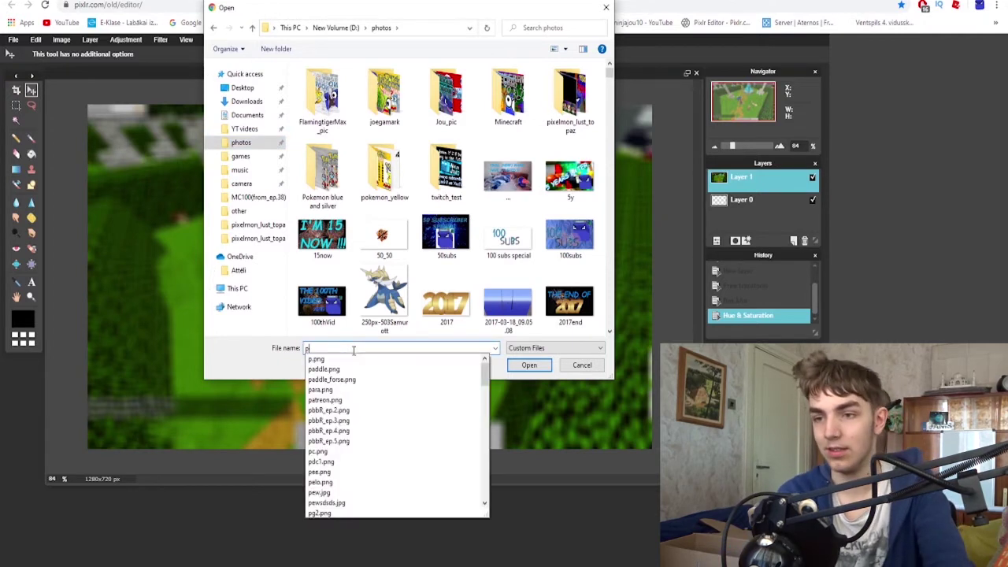
key(Down)
key(Down)
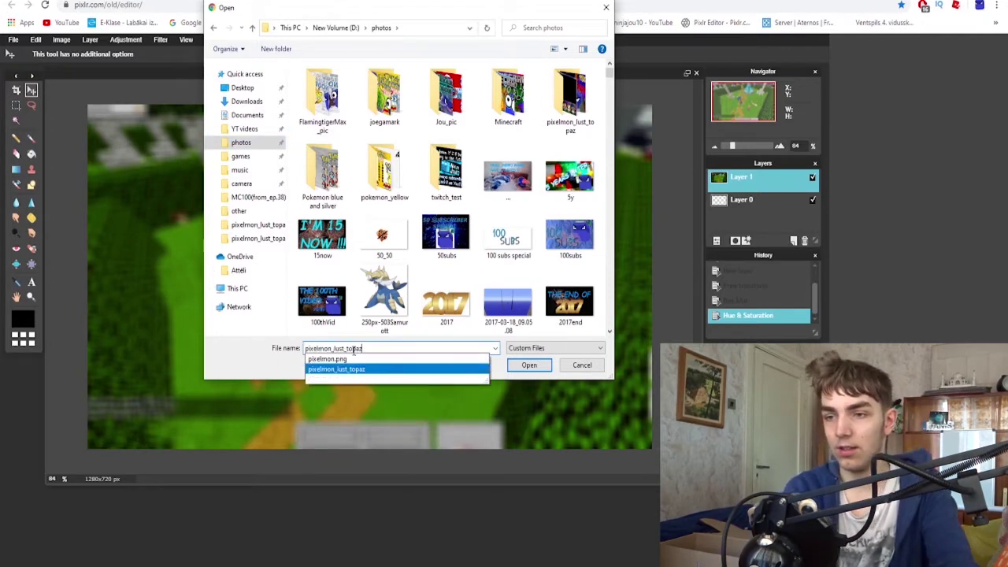
key(Return)
scroll(449, 237, down, 10)
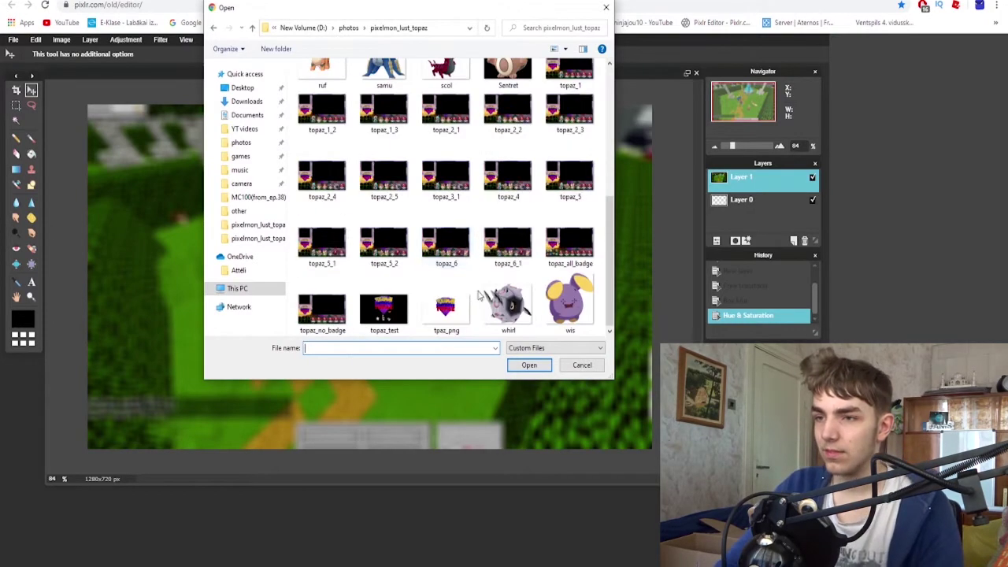
double_click(449, 298)
key(ctrl+a)
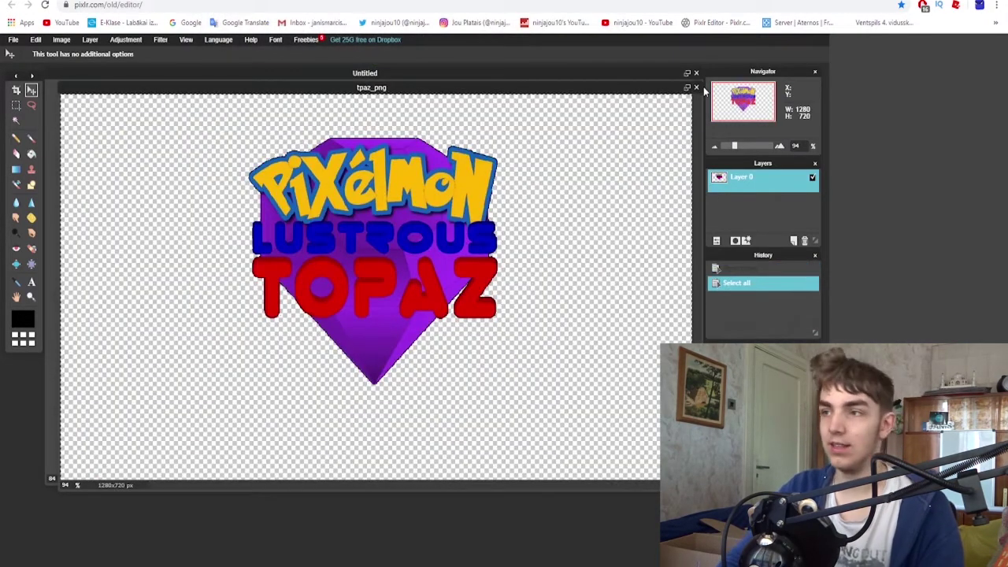
key(ctrl+c)
click(697, 88)
click(420, 324)
Step: Paste the logo as a new layer, enlarge it, tilt it clockwise and place it upper right
key(ctrl+v)
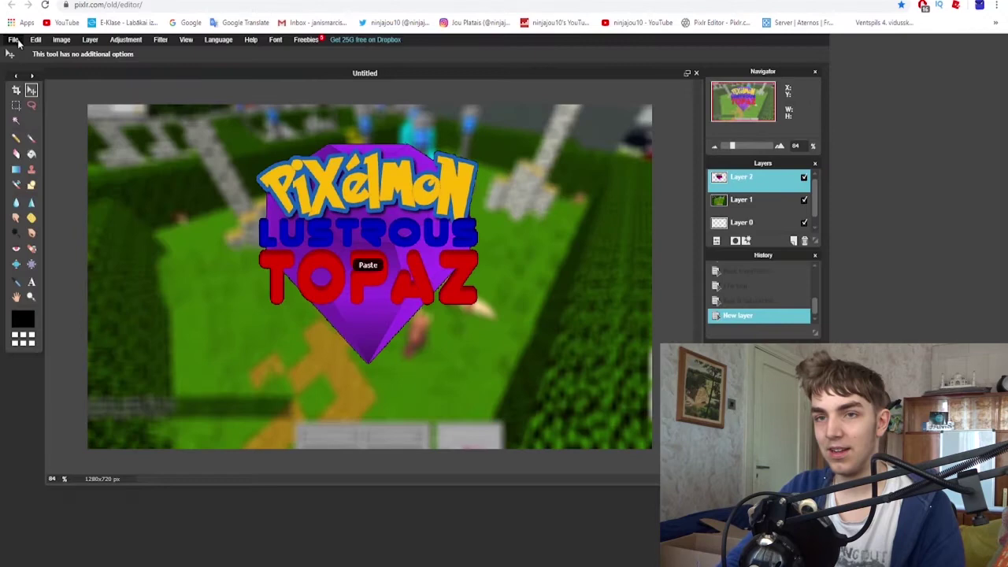
click(36, 40)
click(59, 124)
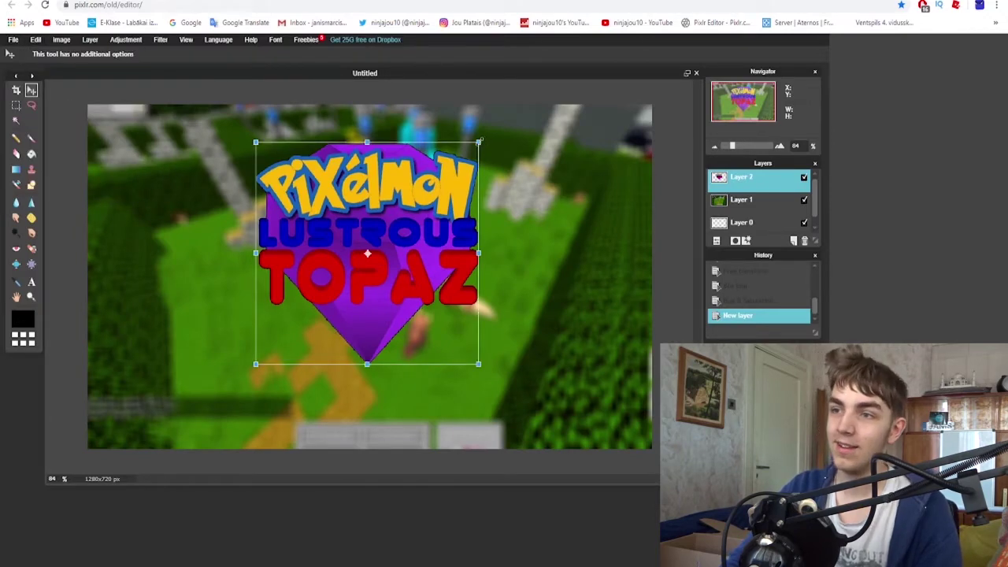
drag(479, 142, 491, 126)
drag(475, 163, 618, 140)
drag(632, 96, 655, 169)
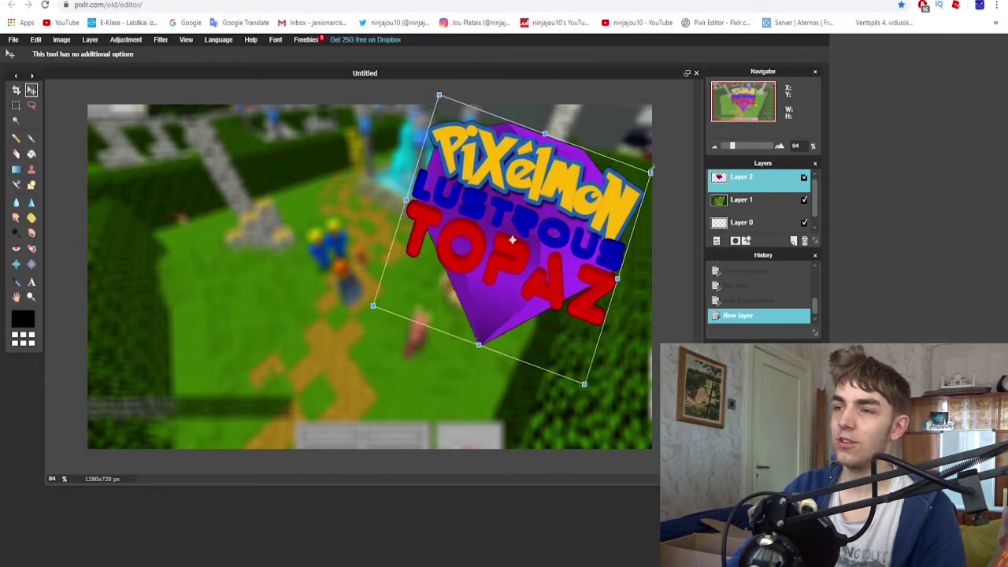
drag(595, 190, 614, 170)
key(Return)
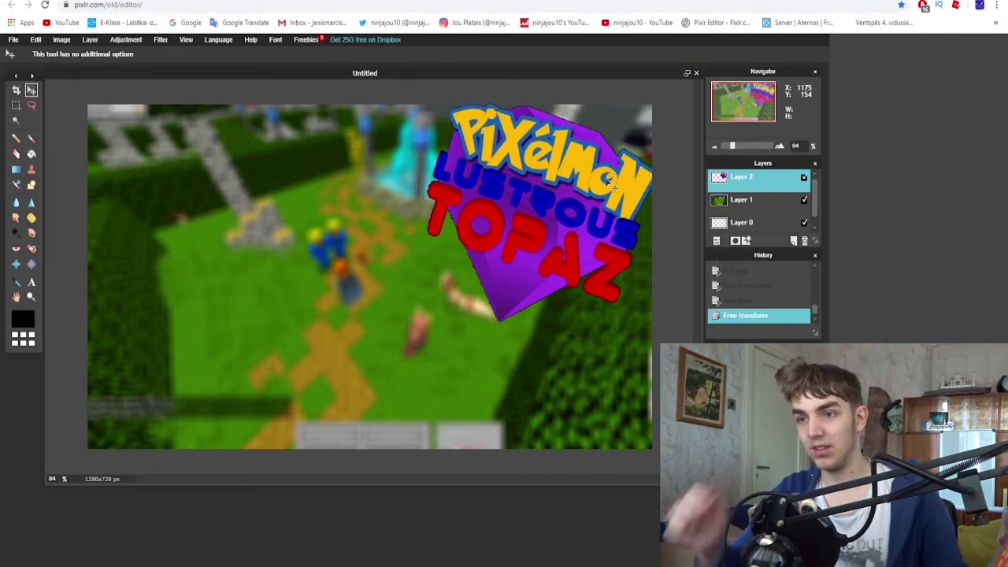
Step: Bring the blue cube logo from YT videos > other into the thumbnail as a new layer
click(13, 41)
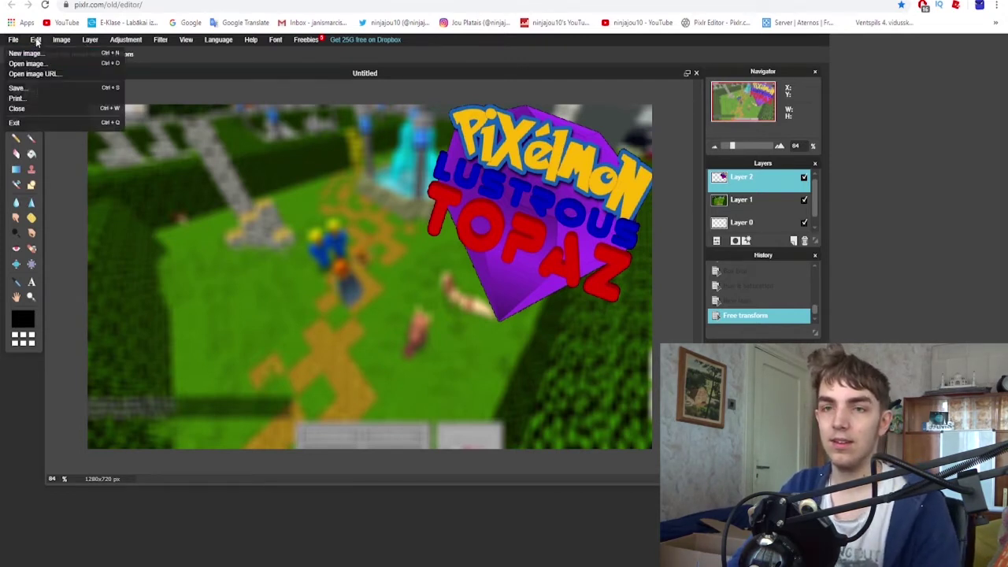
mouse_move(126, 40)
click(430, 331)
click(13, 39)
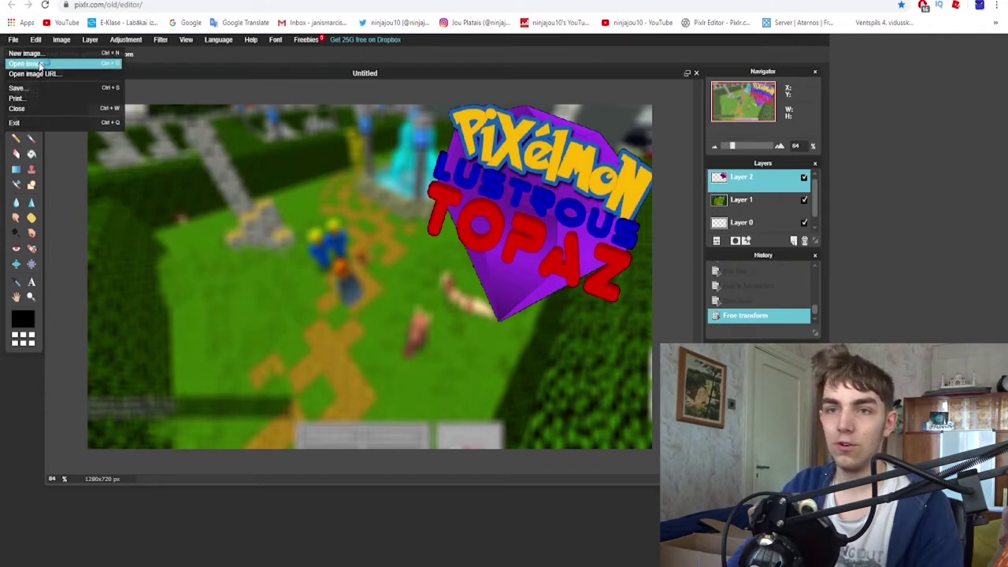
click(39, 64)
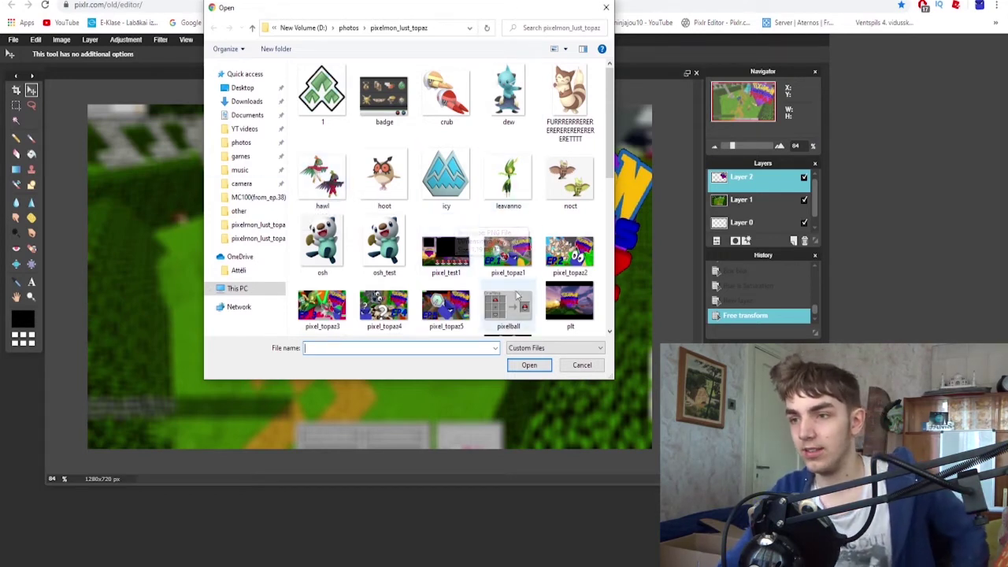
scroll(473, 244, down, 4)
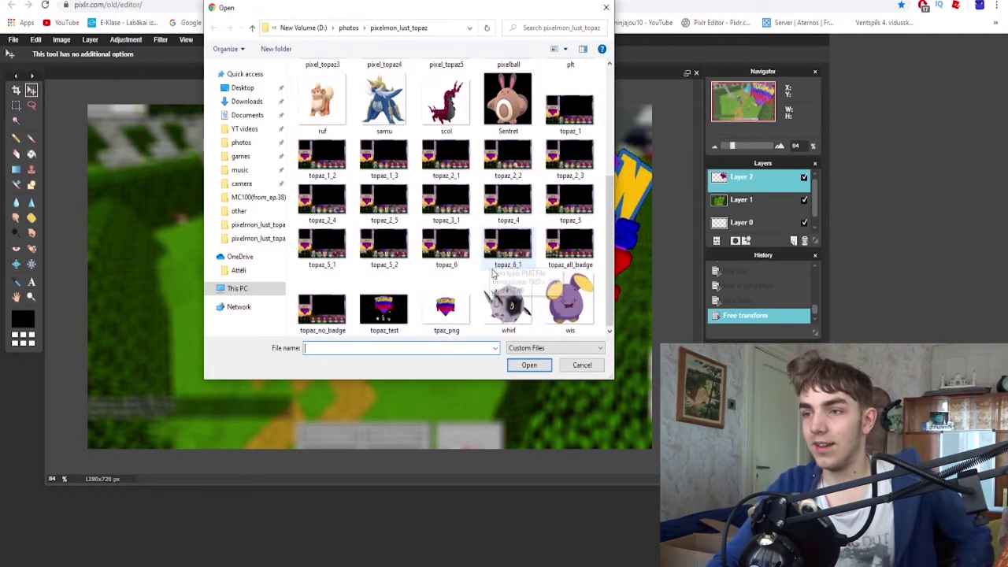
scroll(497, 232, up, 3)
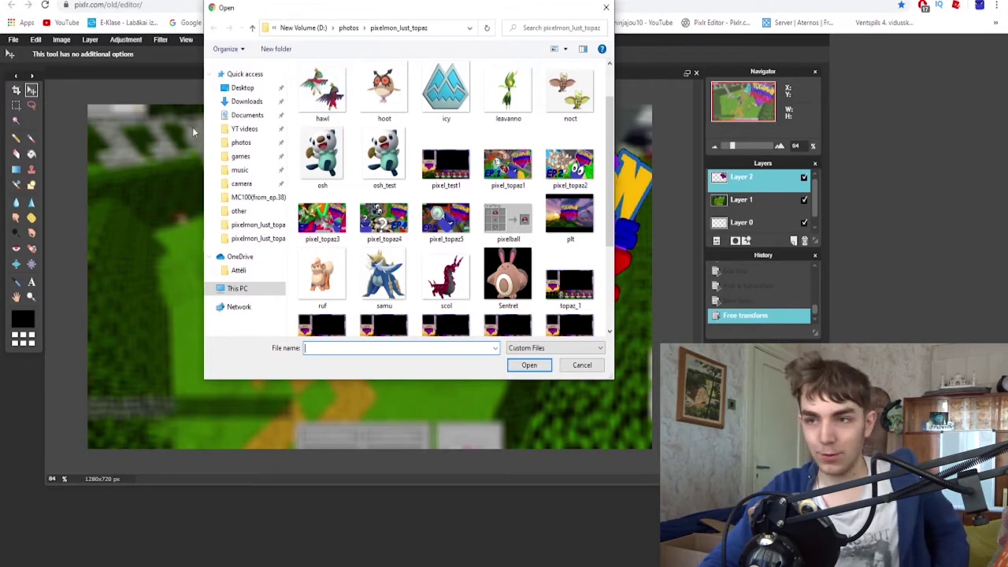
click(244, 128)
double_click(577, 94)
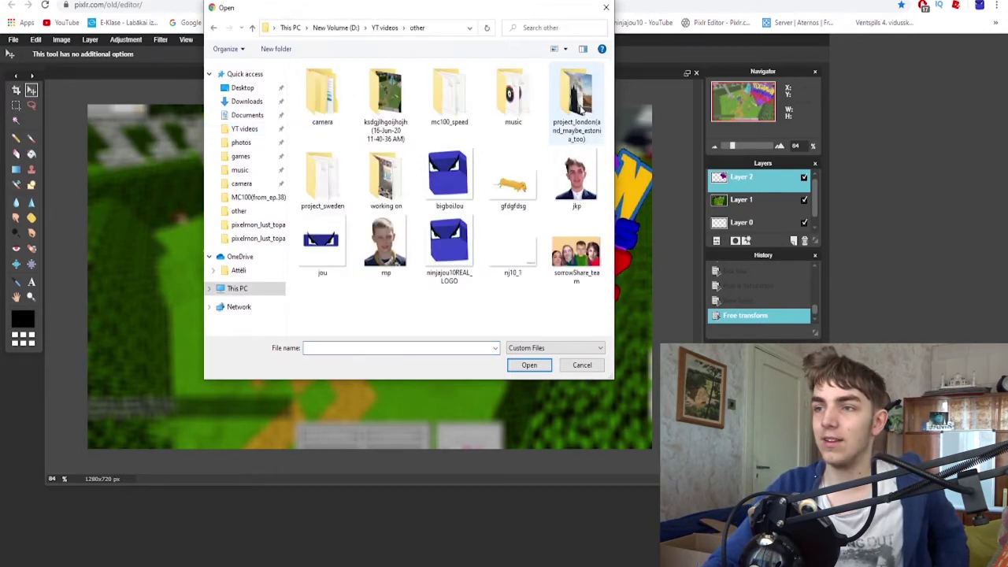
double_click(453, 236)
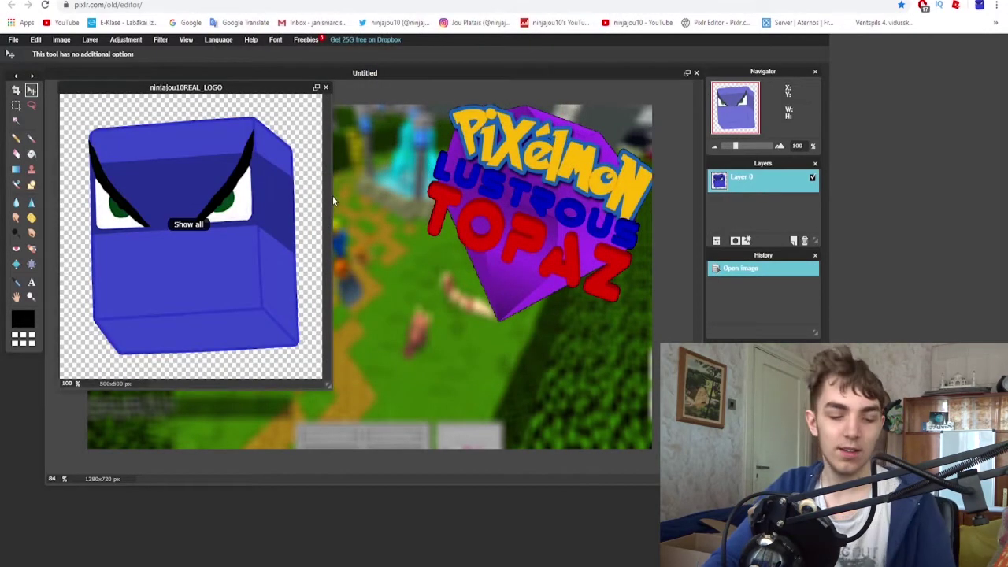
click(325, 87)
click(419, 325)
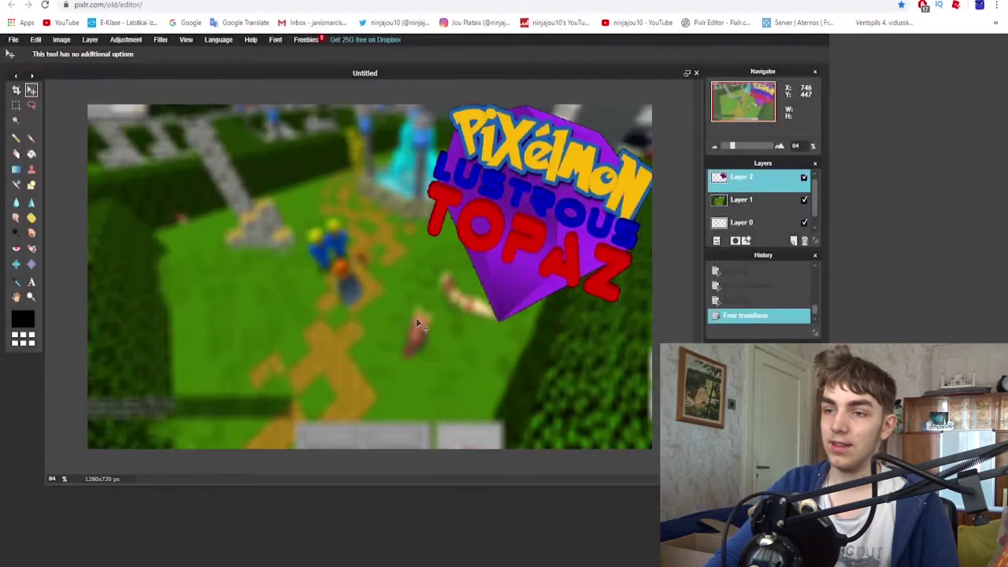
key(ctrl+v)
Step: Shrink the cube slightly, rotate it about 30° clockwise and place it on the grass
click(36, 39)
click(82, 118)
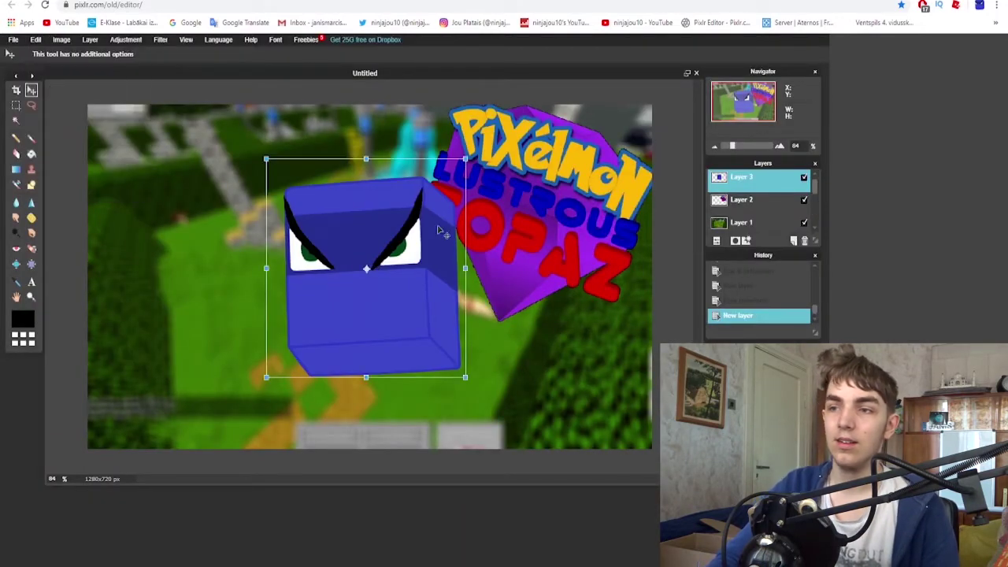
drag(466, 159, 461, 174)
drag(440, 212, 457, 290)
drag(486, 243, 519, 294)
drag(457, 311, 526, 329)
Step: Apply the cube placement, then find the full-body Maxie picture via a 'maxie pokemon' image search
key(Return)
key(ctrl+t)
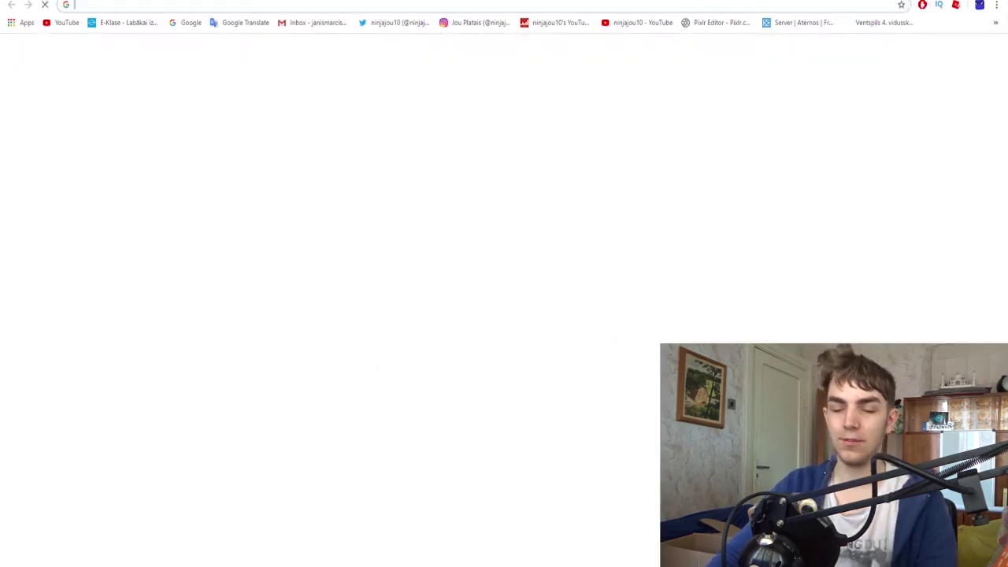
text(maxie )
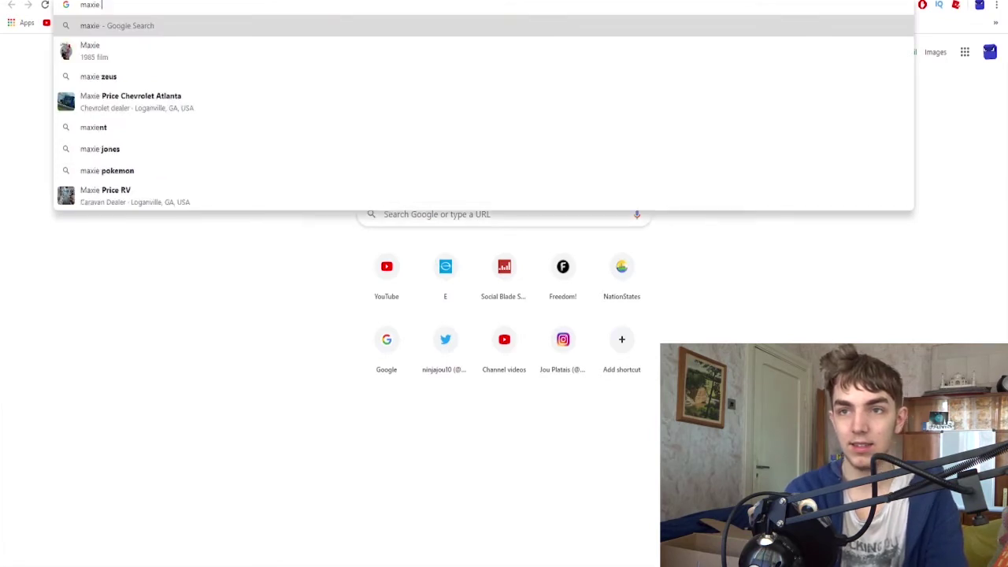
text(pokemon)
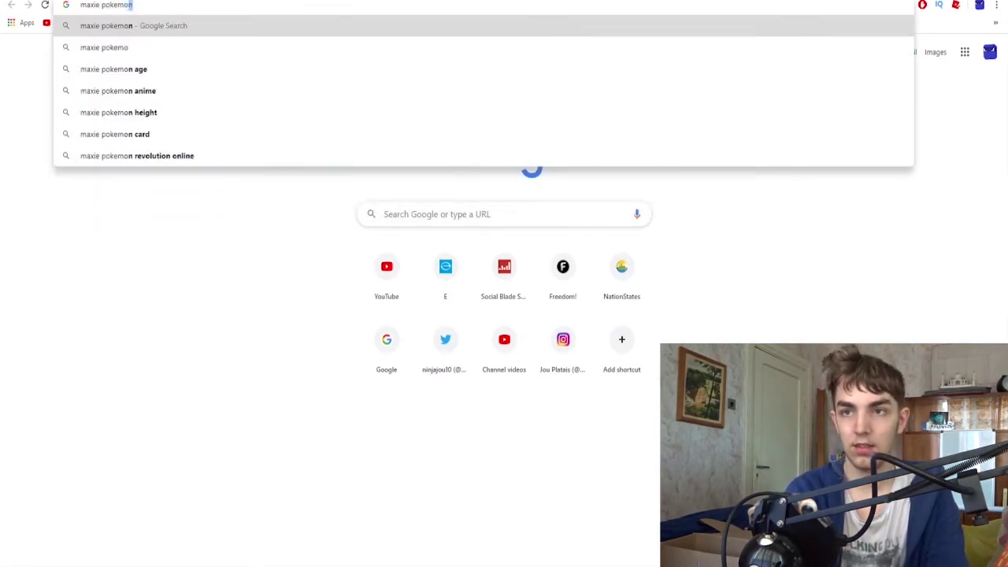
key(Return)
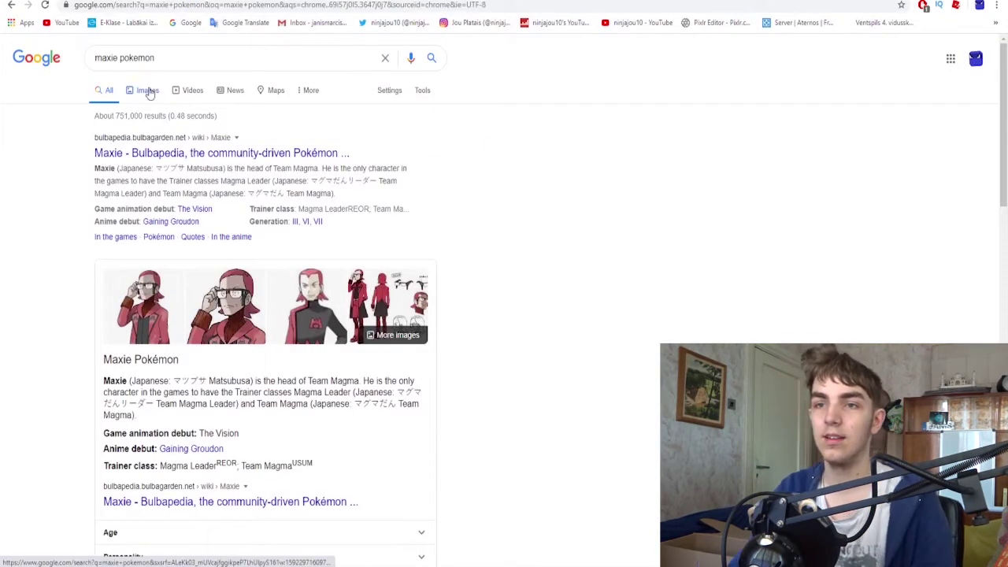
click(148, 91)
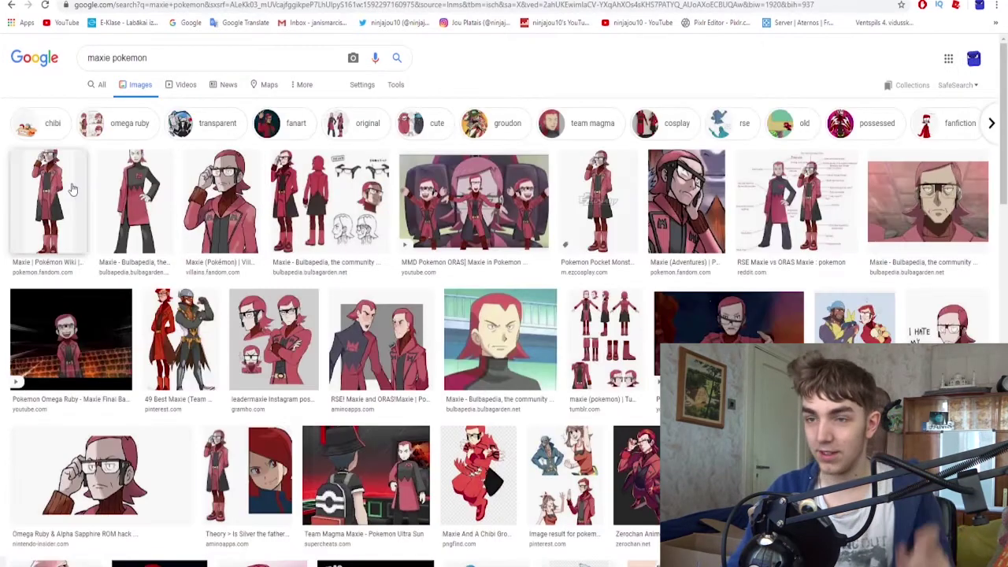
click(214, 217)
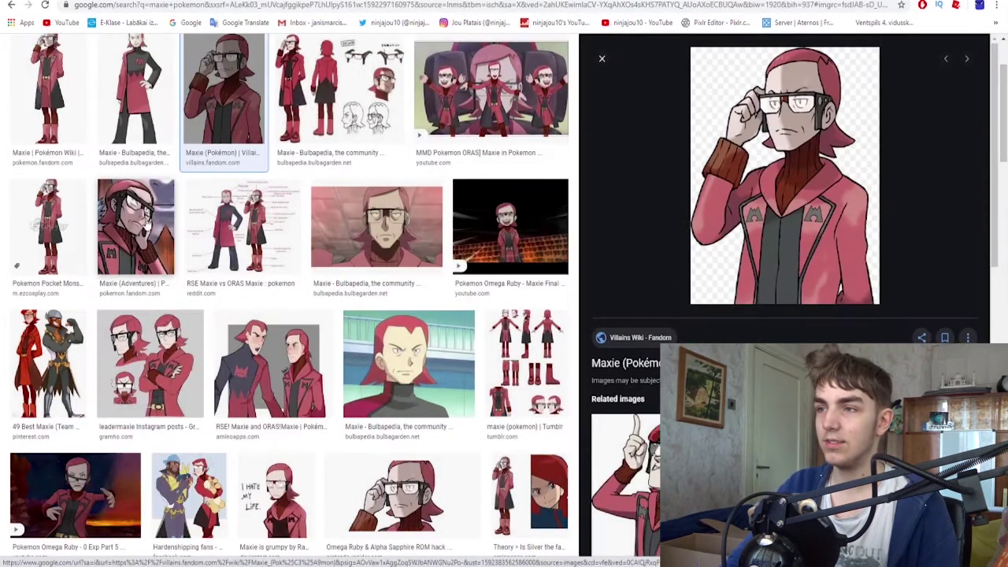
click(50, 90)
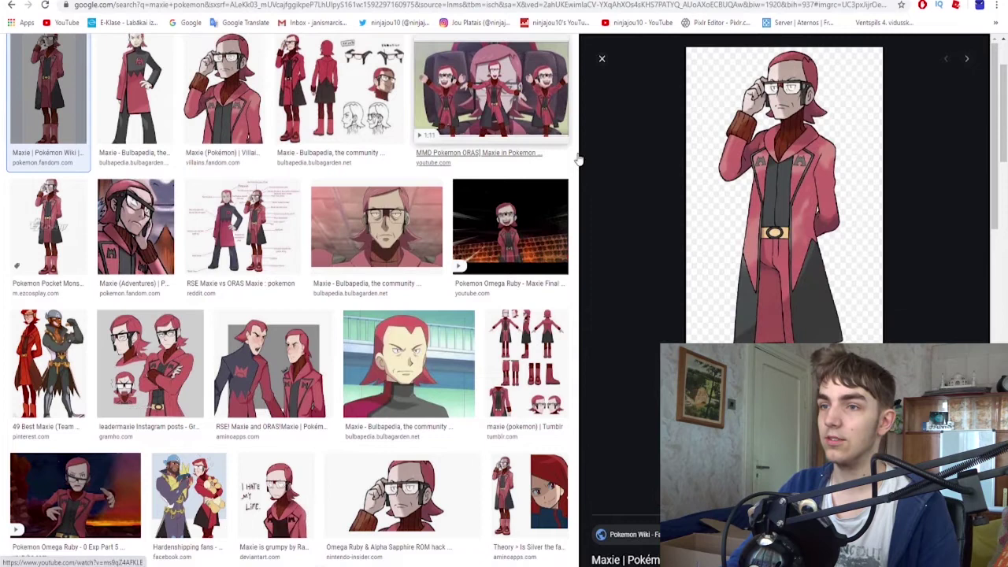
Step: Save the Maxie image as 'maxia' in the pixelmon_lust_topaz folder
right_click(745, 222)
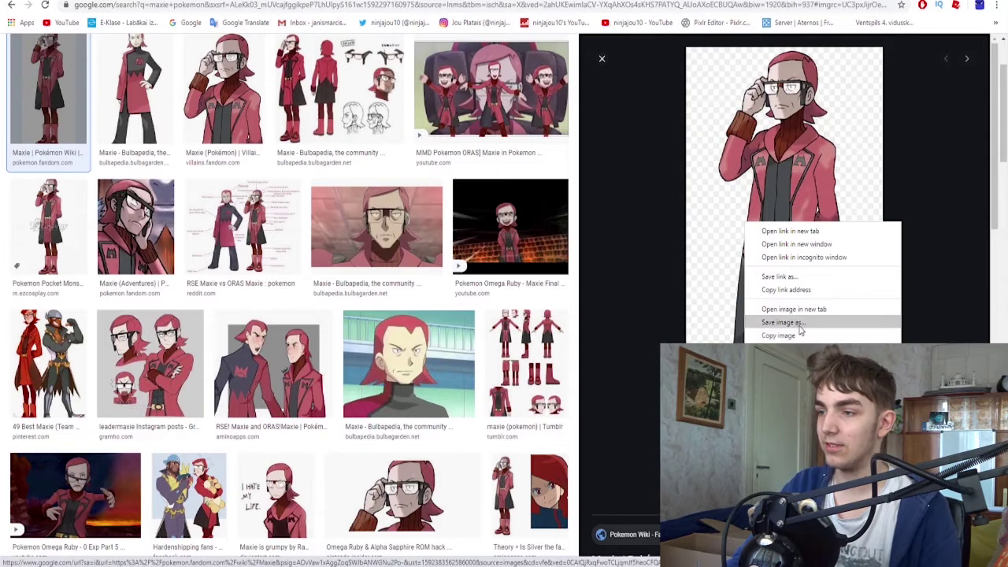
click(806, 330)
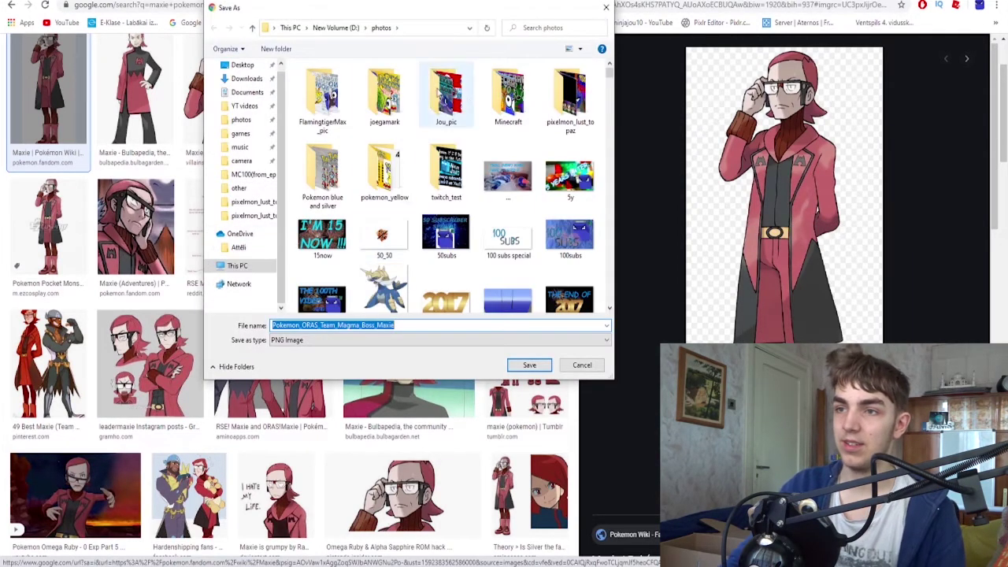
double_click(570, 94)
double_click(325, 325)
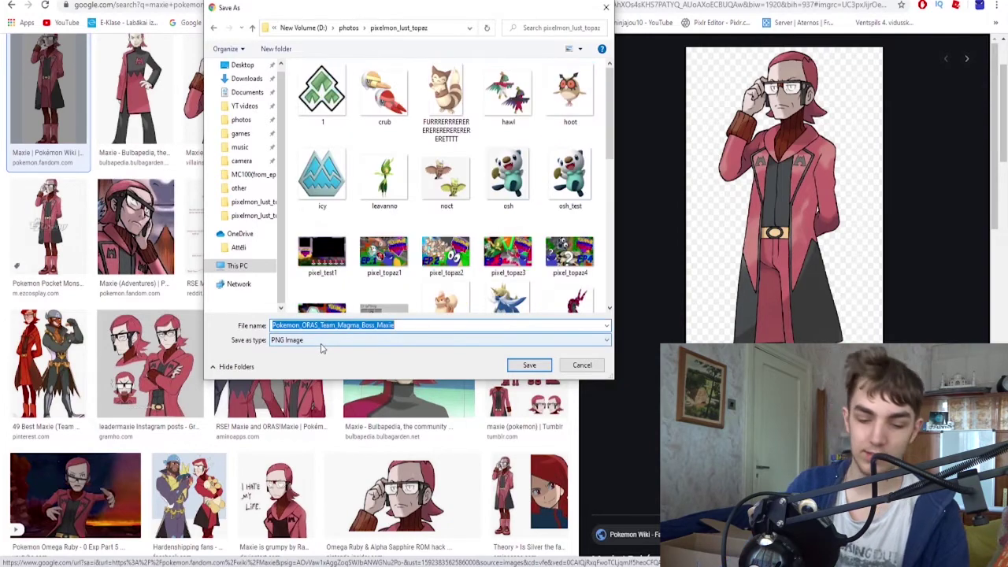
text(max)
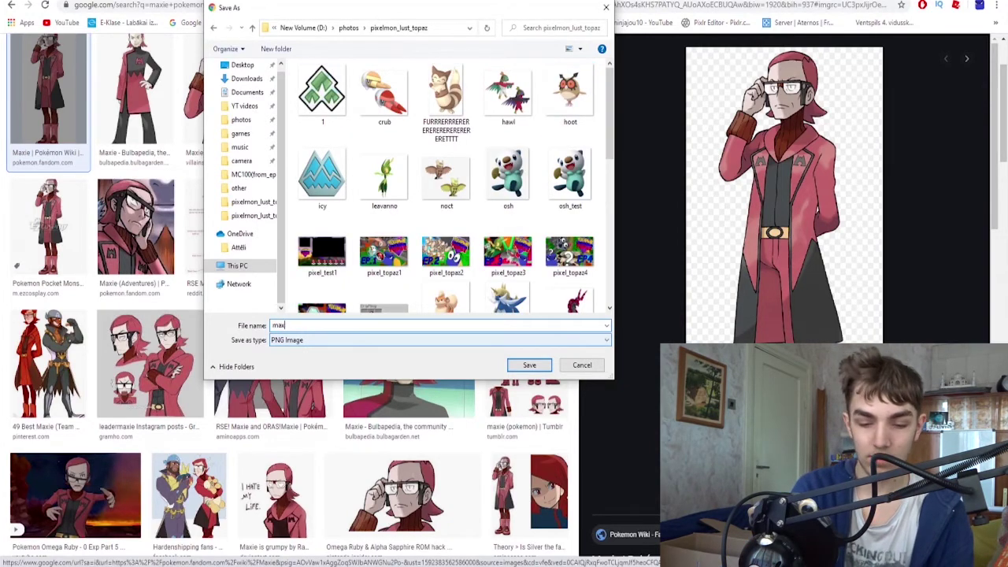
text(ia)
key(Return)
Step: Copy the maxia image from pixelmon_lust_topaz and paste it into the thumbnail as a new layer
key(ctrl+Tab)
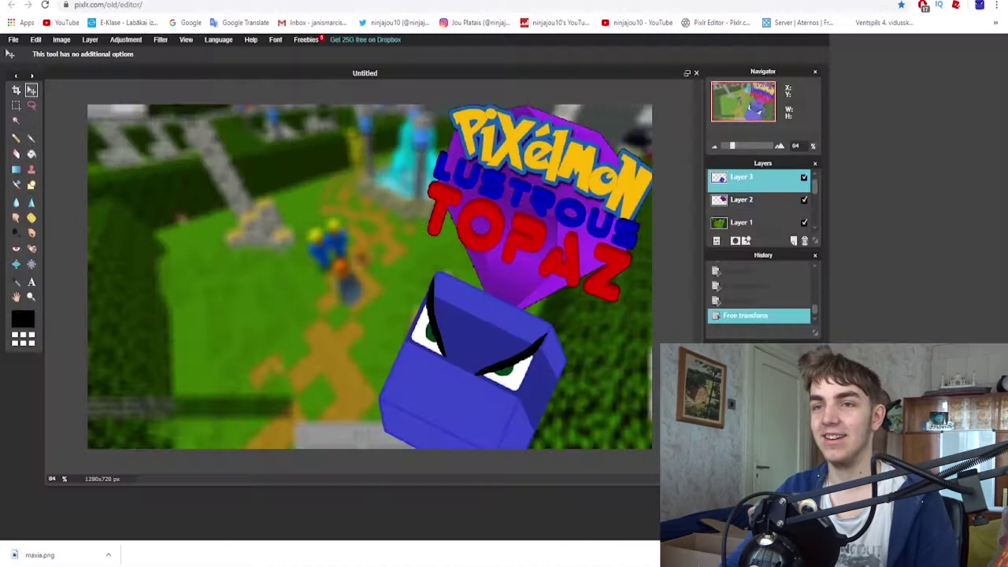
click(13, 39)
click(28, 59)
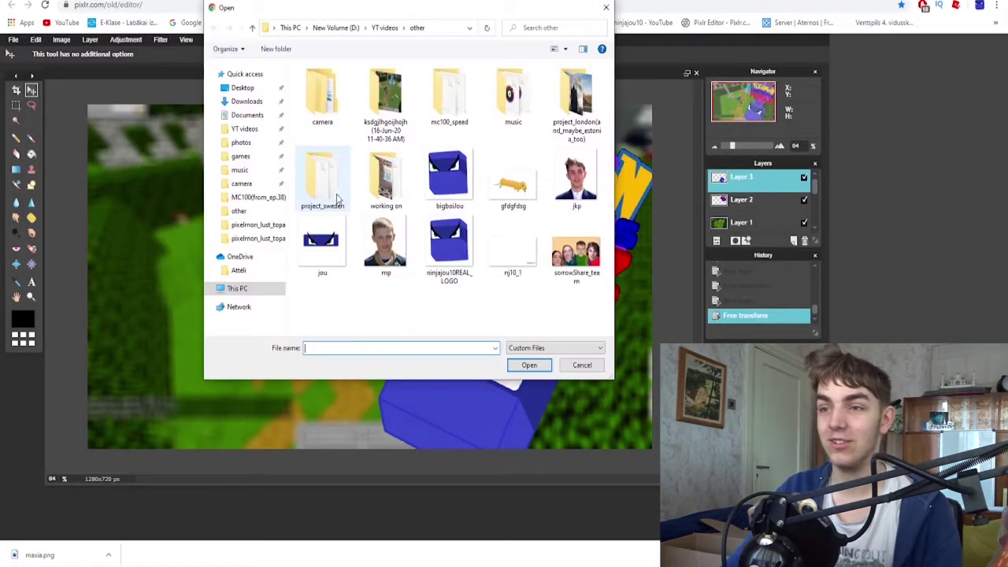
click(254, 142)
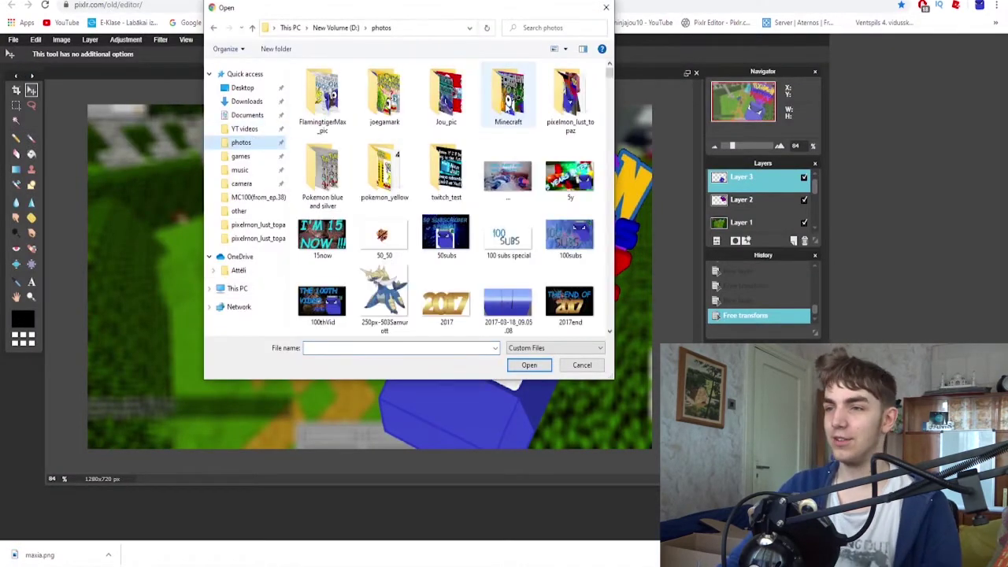
double_click(571, 94)
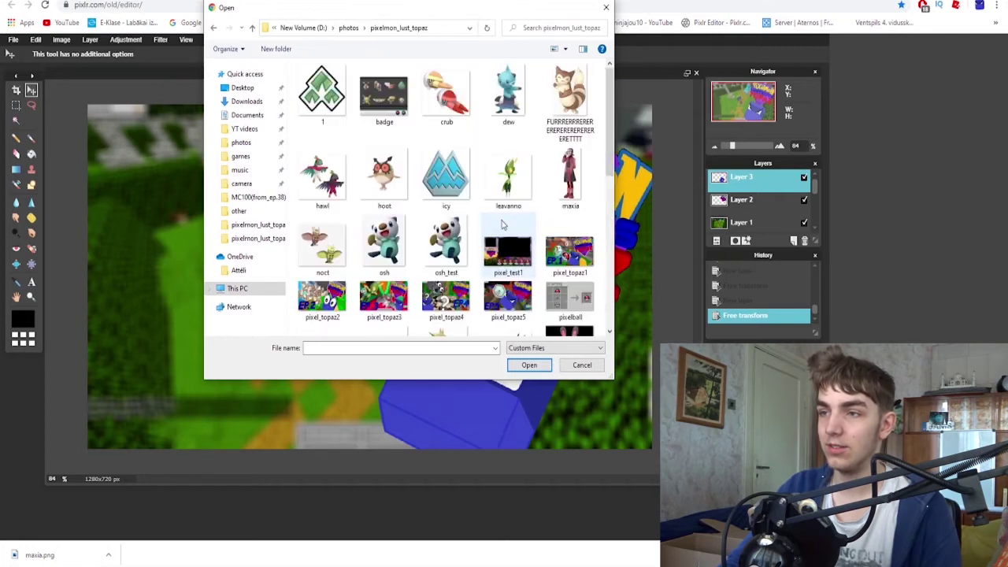
double_click(570, 178)
key(ctrl+a)
key(ctrl+c)
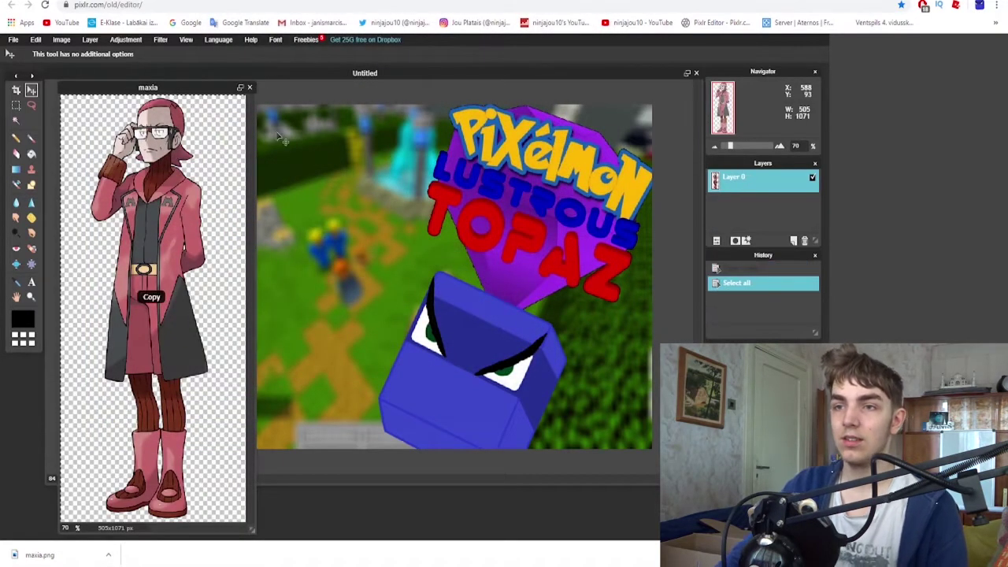
click(250, 87)
click(416, 309)
key(ctrl+v)
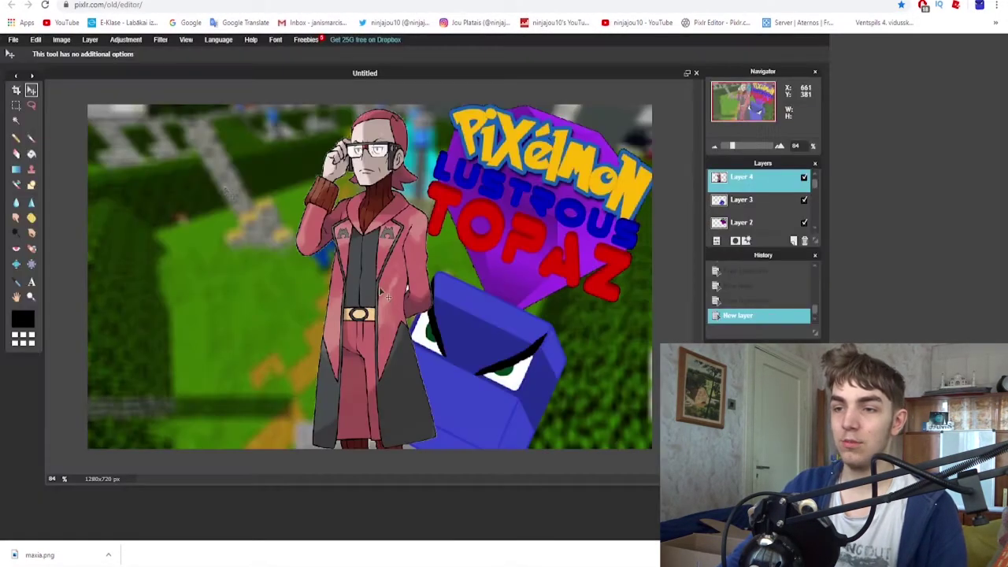
Step: Mirror Maxie horizontally, then shrink her, tilt her clockwise and place her at the left edge
click(125, 40)
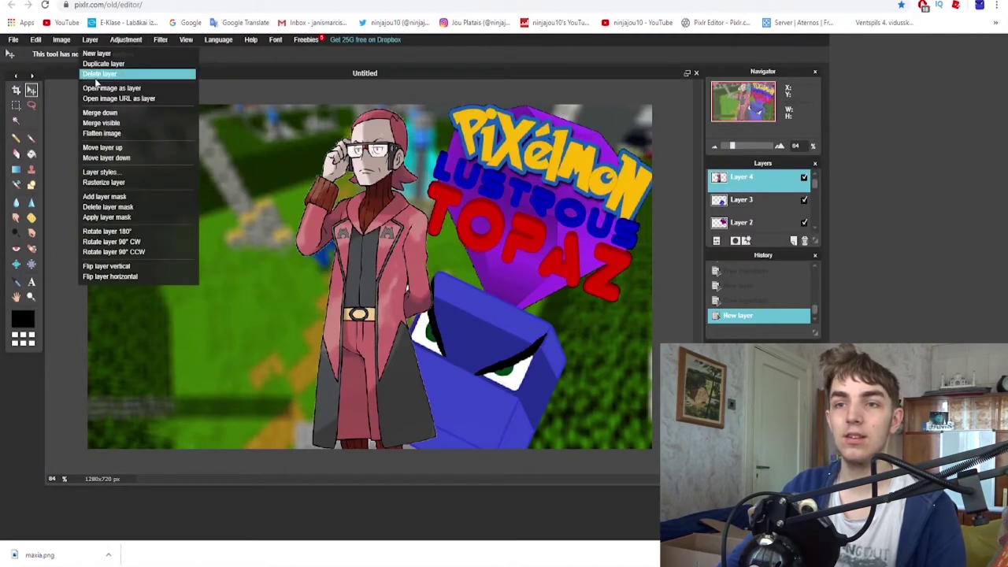
mouse_move(90, 40)
click(105, 277)
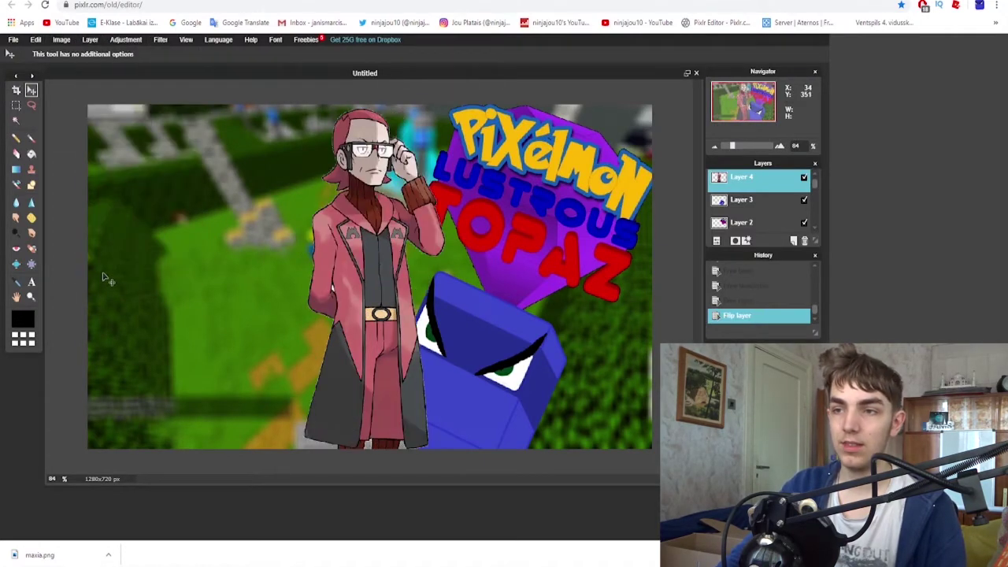
click(35, 40)
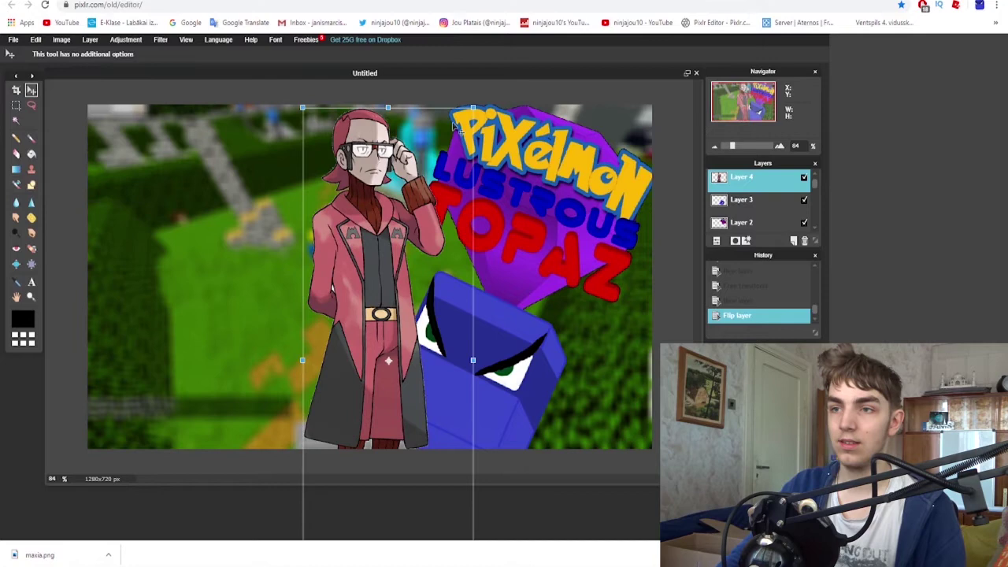
drag(473, 107, 450, 157)
drag(382, 260, 157, 260)
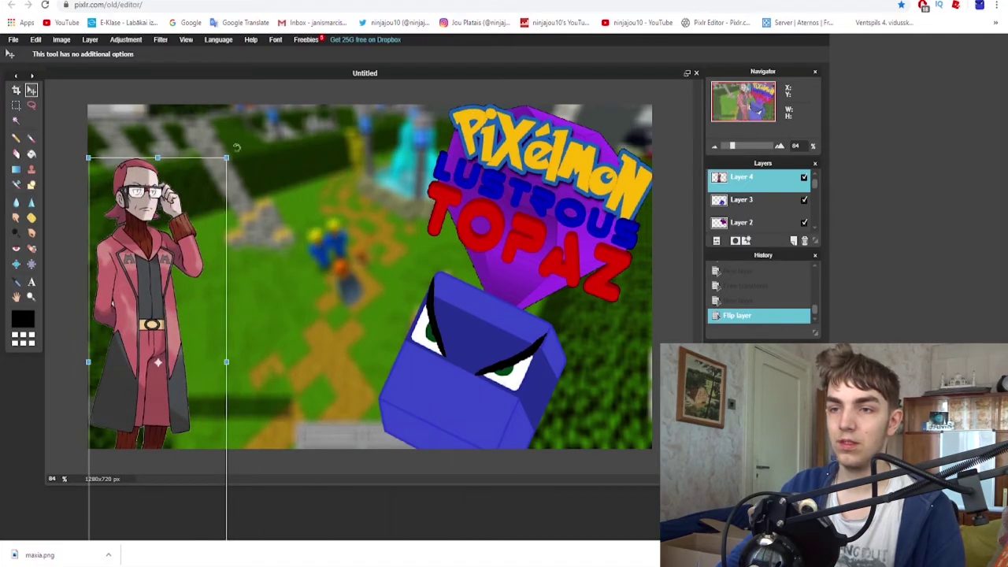
drag(237, 148, 473, 206)
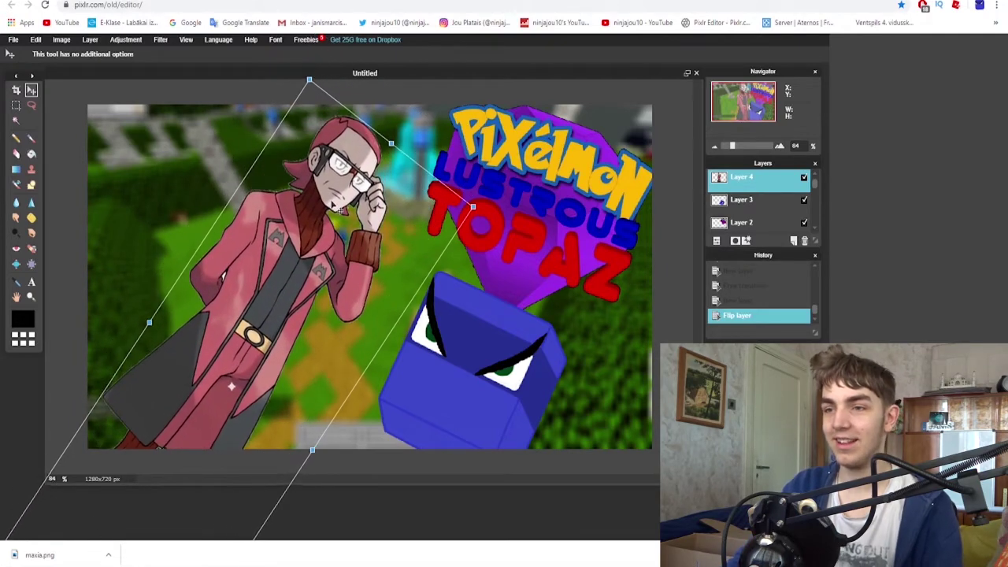
key(Return)
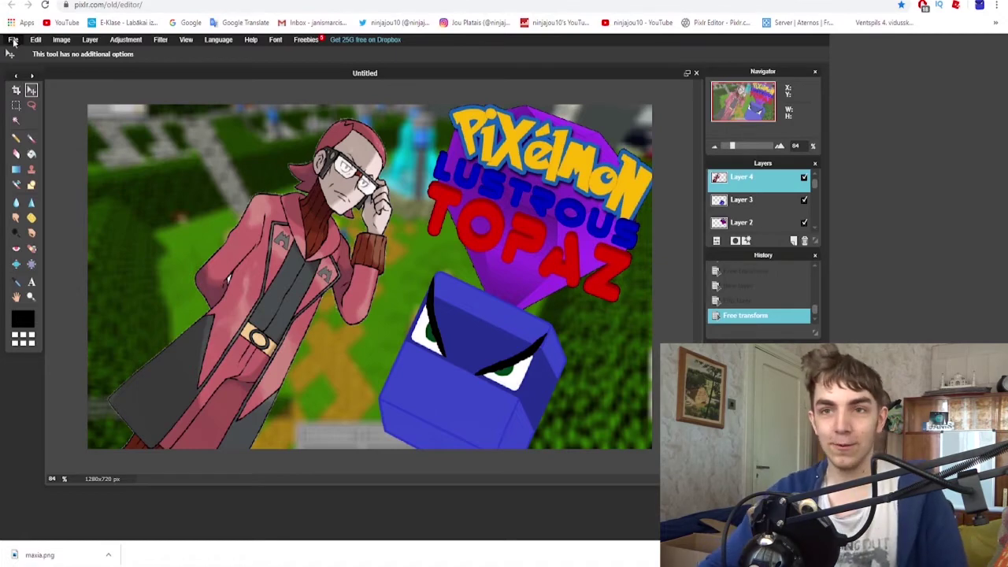
Step: Copy eyes.png from the photos folder and paste it into the thumbnail as a new layer
click(13, 40)
click(35, 63)
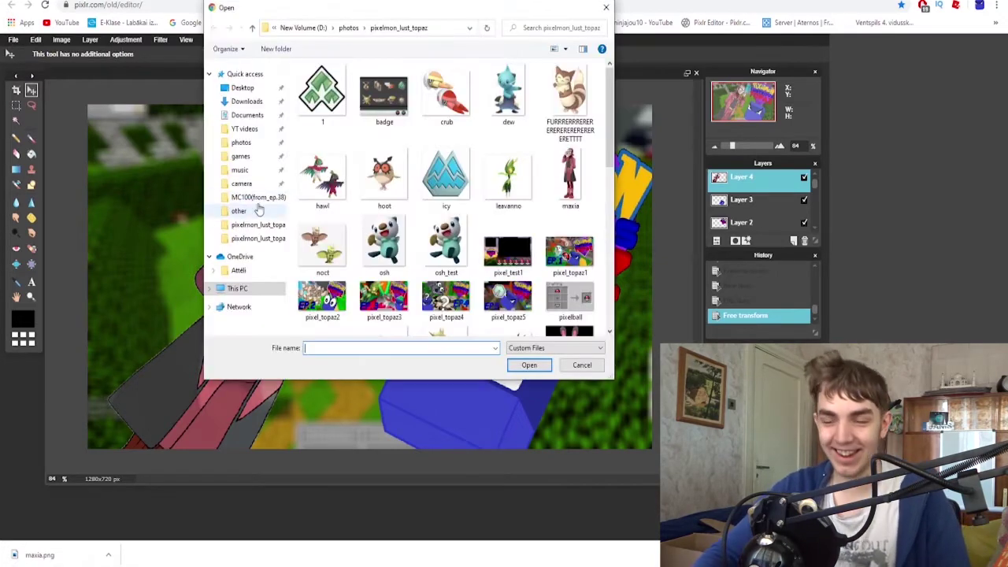
click(241, 142)
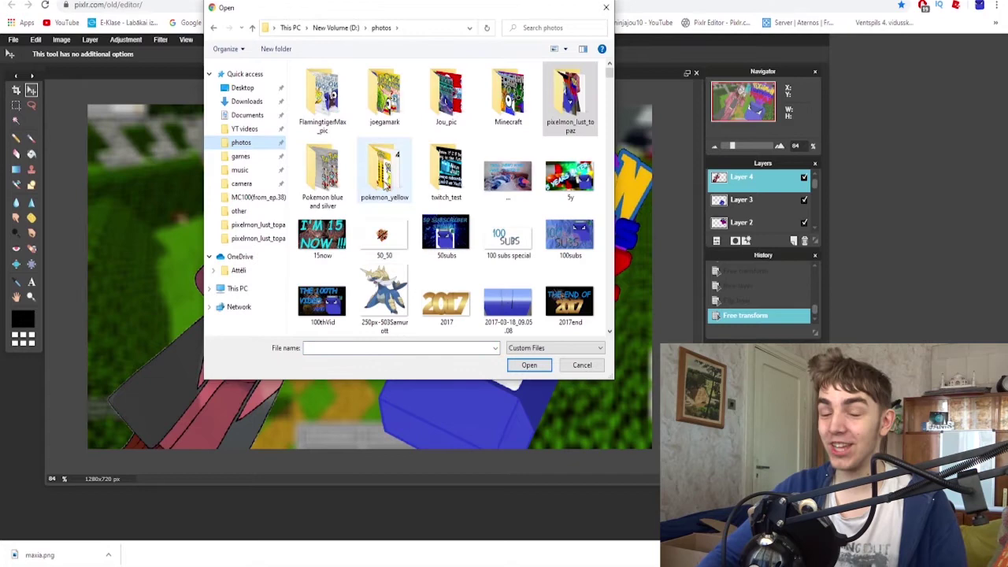
click(332, 347)
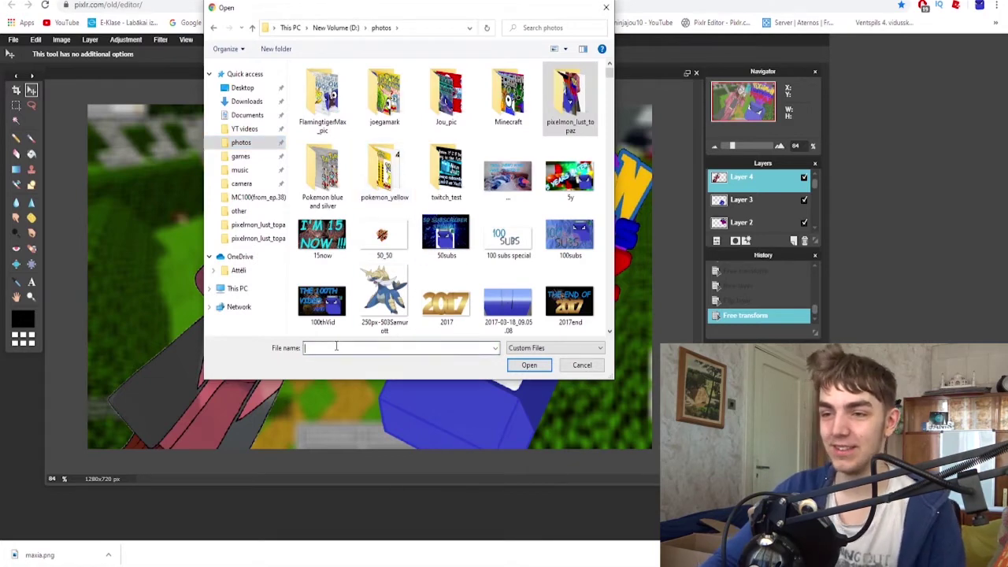
text(eye)
key(Down)
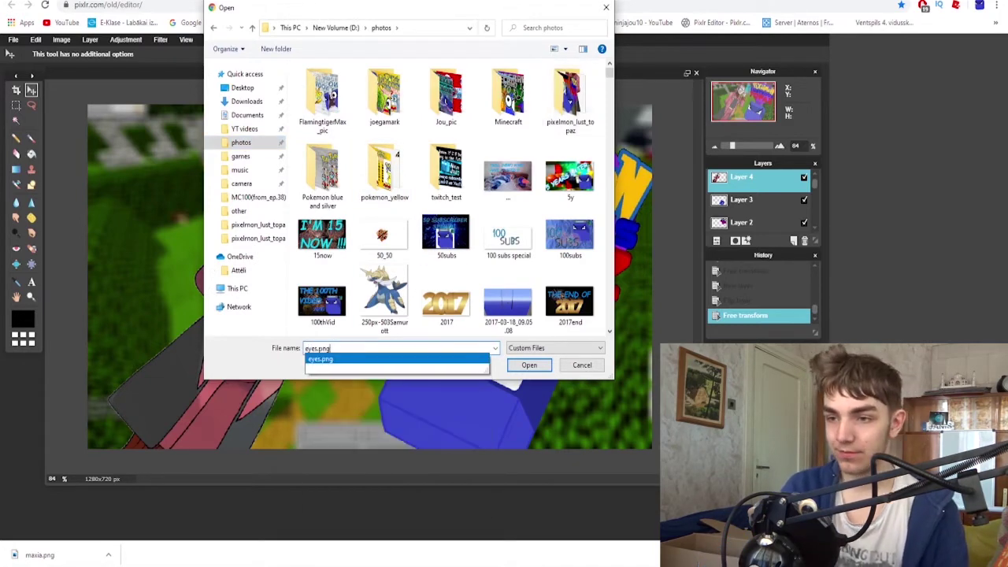
key(Return)
key(ctrl+a)
key(ctrl+c)
click(483, 87)
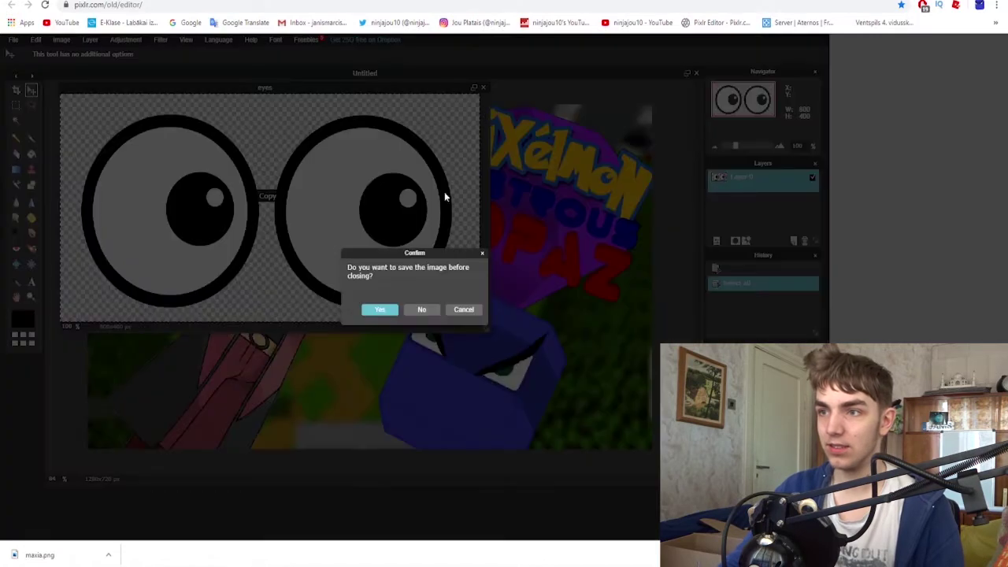
click(422, 309)
key(ctrl+v)
Step: Shrink and tilt the eyes to fit Maxie's face
click(35, 40)
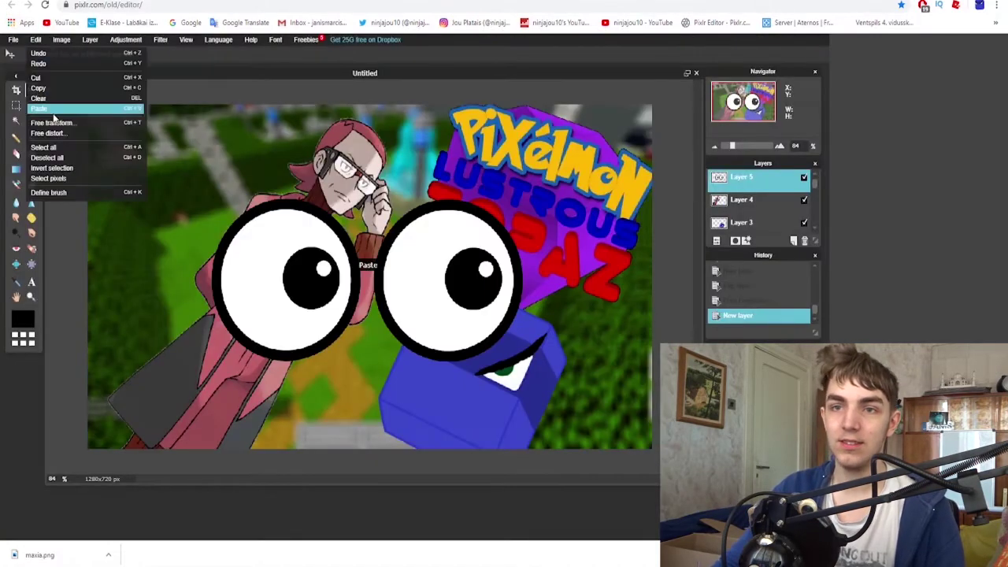
click(85, 136)
drag(223, 207, 317, 208)
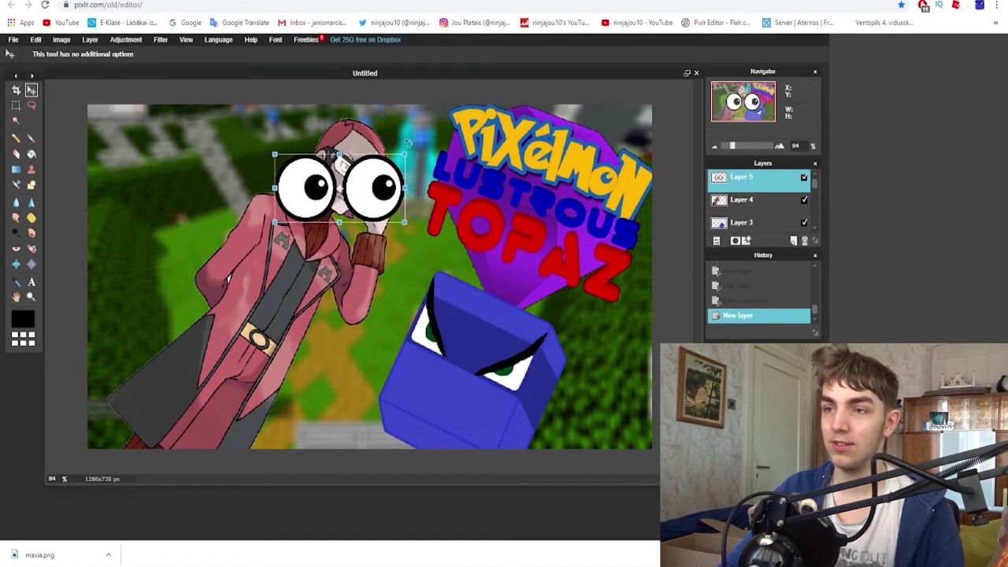
drag(408, 142, 381, 187)
key(Return)
Step: Undo back to the large, untransformed eyes
click(16, 106)
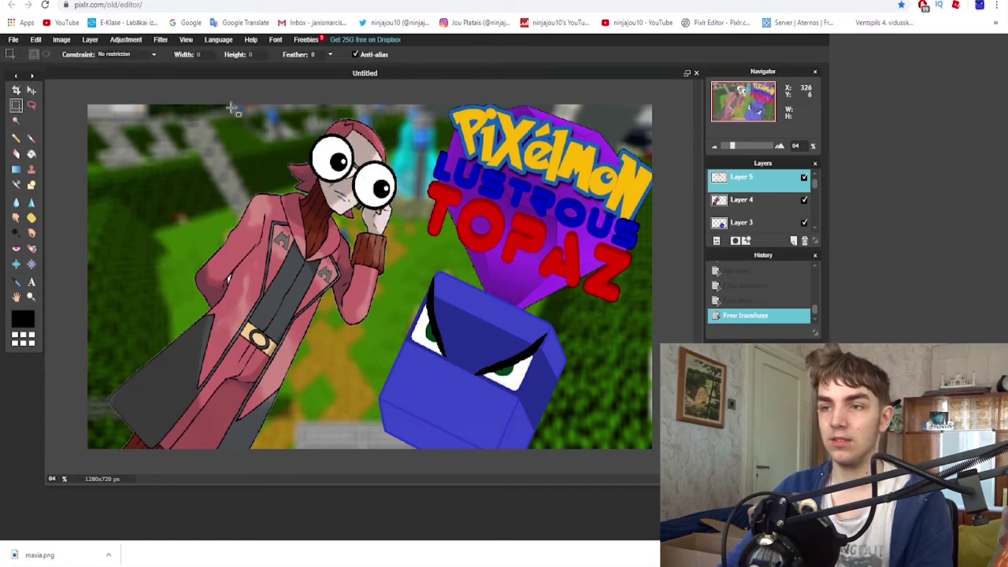
click(399, 221)
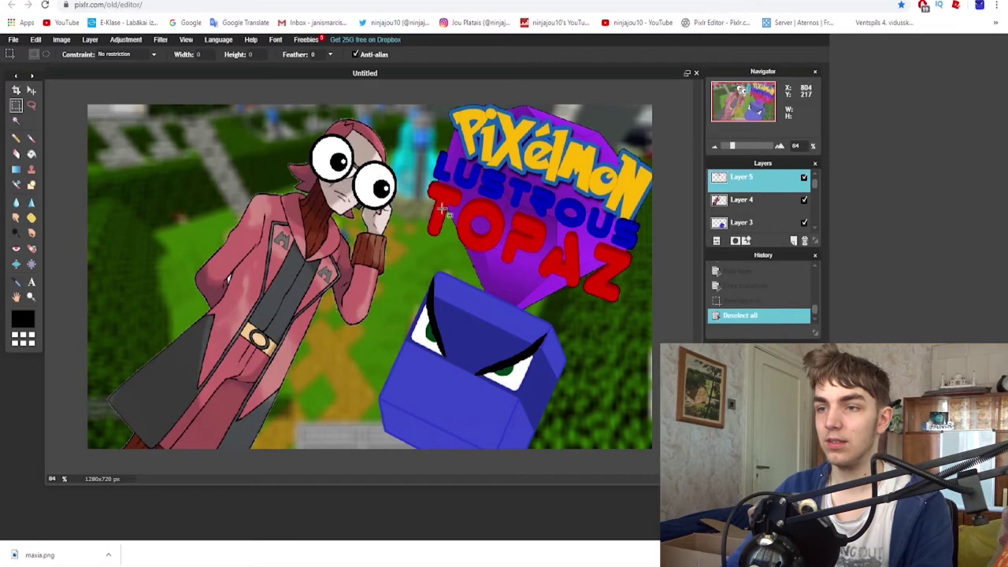
key(ctrl+z)
key(ctrl+z)
key(ctrl+z)
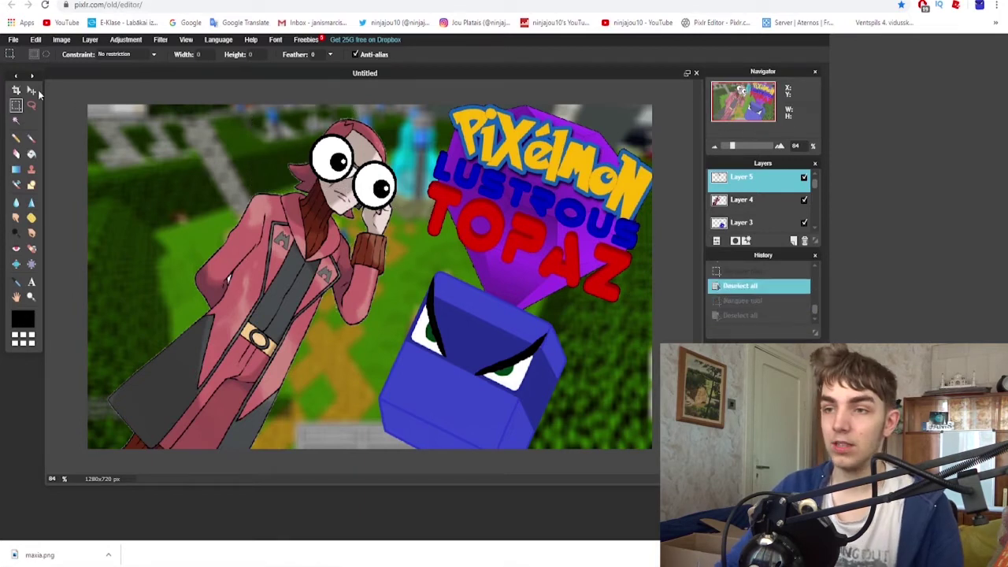
key(ctrl+z)
key(ctrl+z)
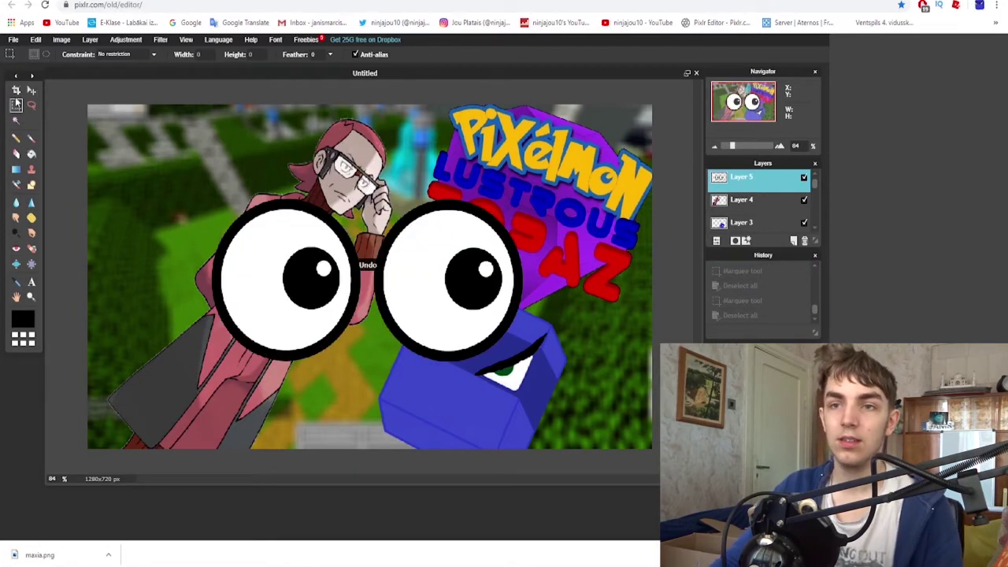
Step: Shift the left eye slightly to the right, then clear the selection
drag(170, 166, 364, 381)
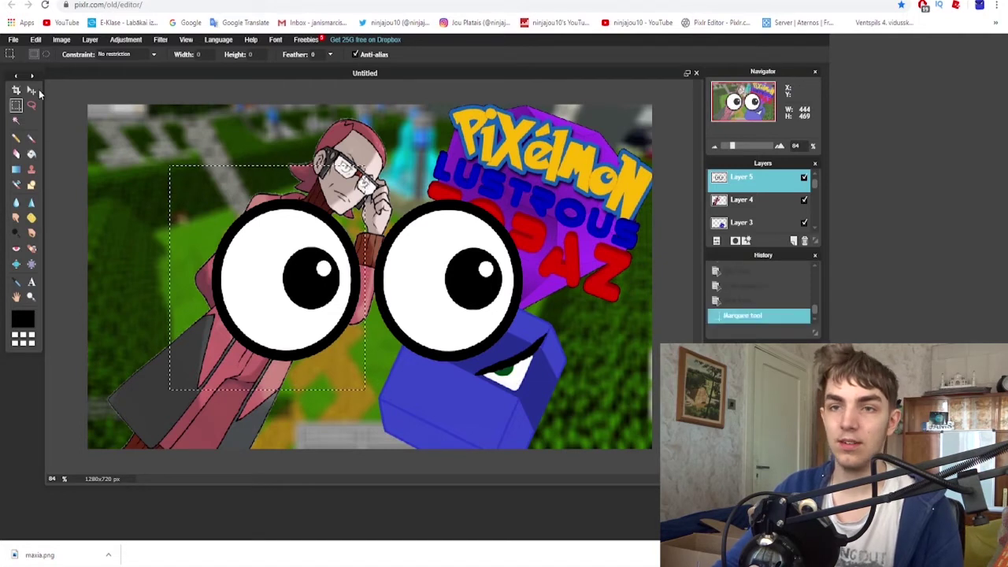
click(32, 90)
mouse_move(290, 289)
mouse_down()
mouse_move(311, 285)
mouse_move(300, 288)
mouse_up()
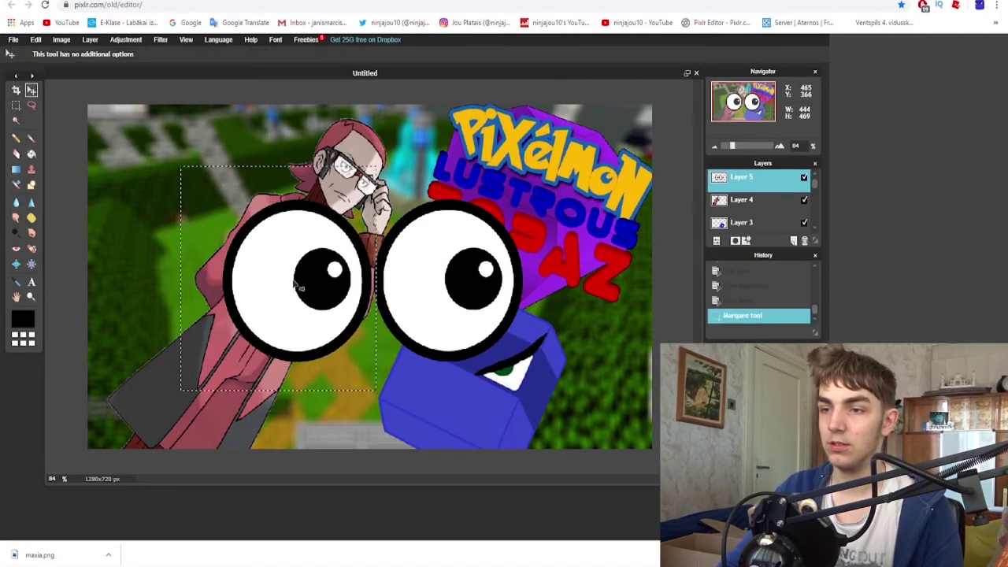
click(16, 104)
click(86, 103)
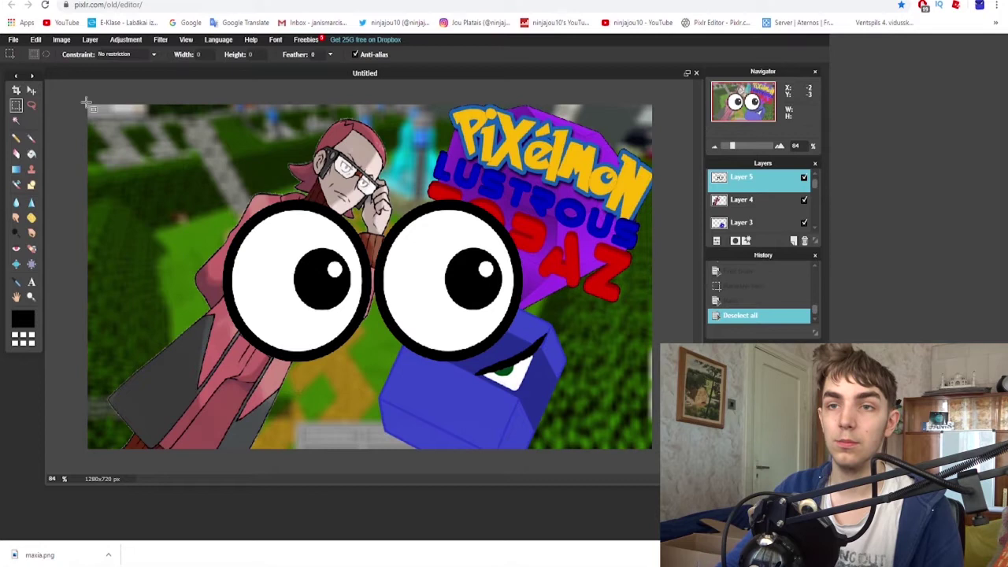
Step: Shrink the eyes, move them onto the face, rotate clockwise and enlarge slightly
click(36, 40)
click(63, 149)
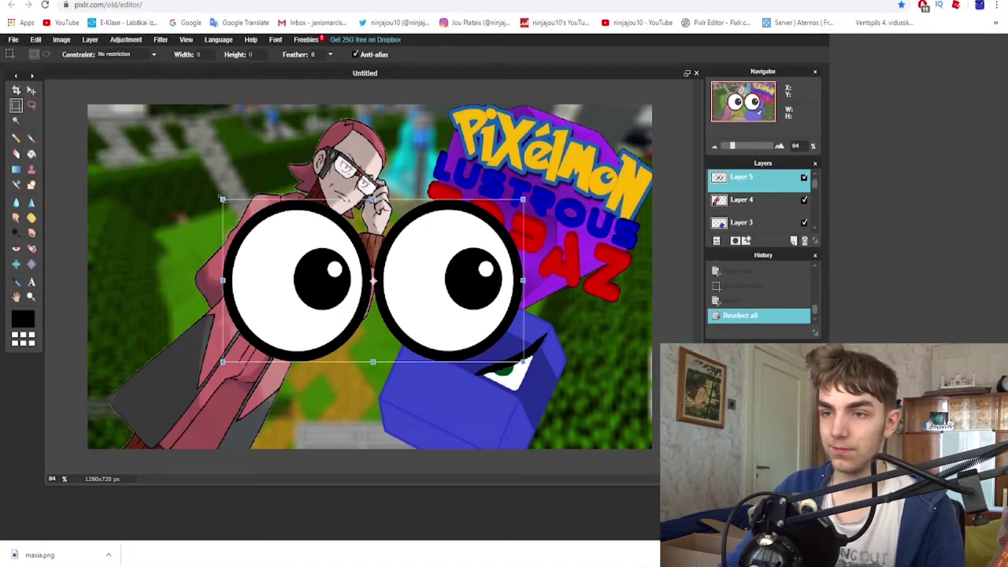
drag(523, 362, 427, 301)
drag(370, 276, 358, 175)
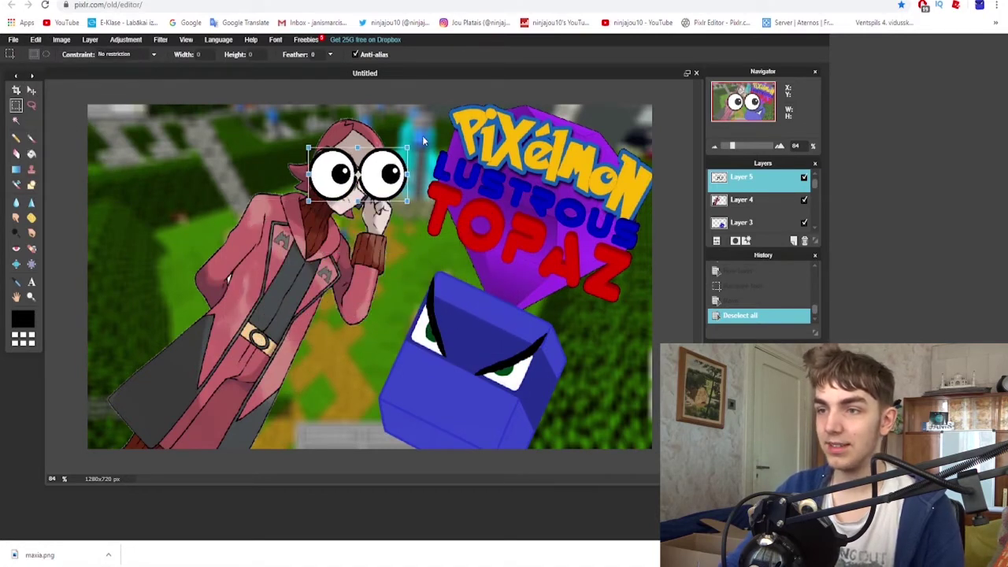
drag(423, 140, 436, 232)
drag(411, 186, 417, 186)
Step: Copy the brow image and paste it into the thumbnail as a new layer
click(14, 39)
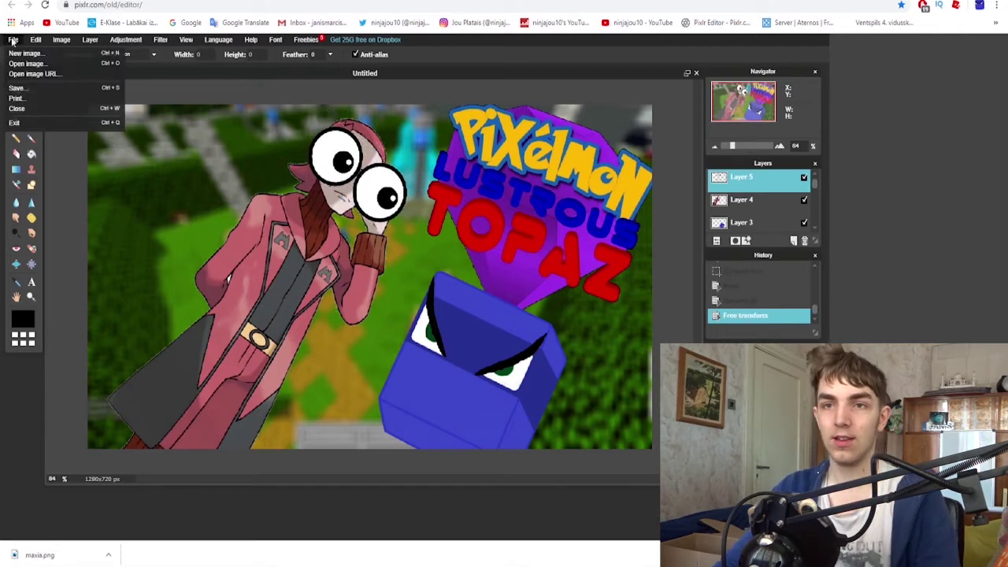
click(39, 65)
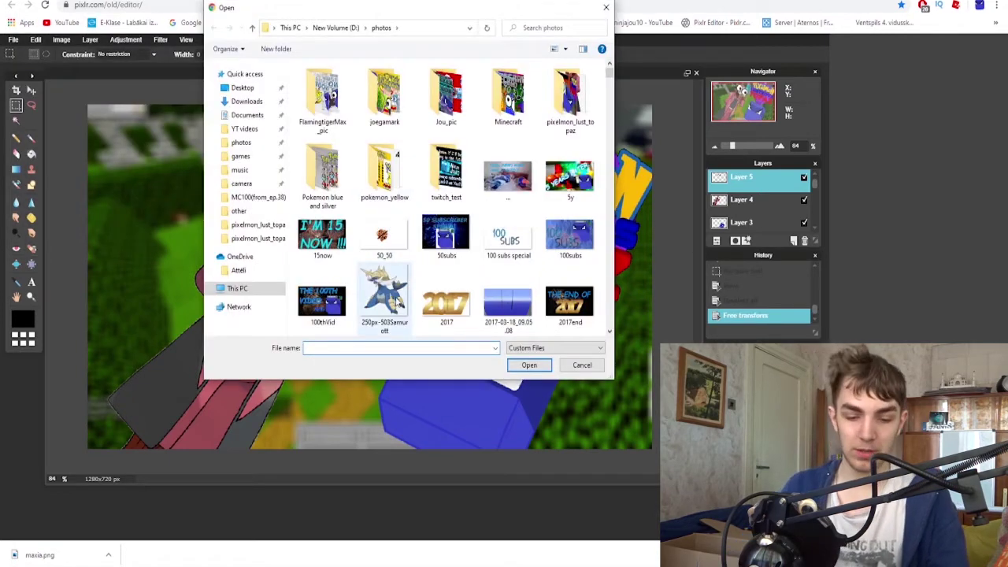
text(brow)
key(Return)
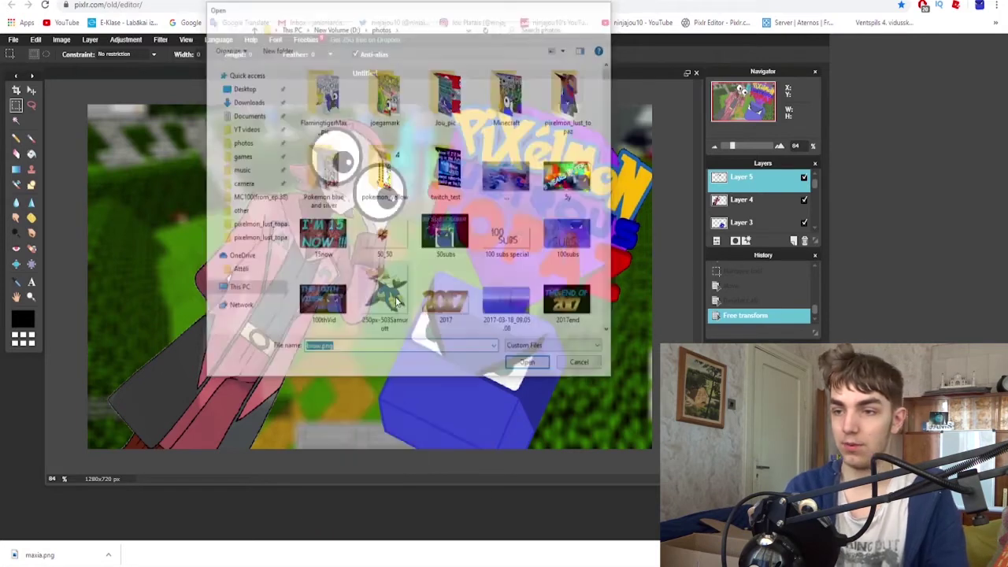
key(ctrl+a)
key(ctrl+c)
click(284, 87)
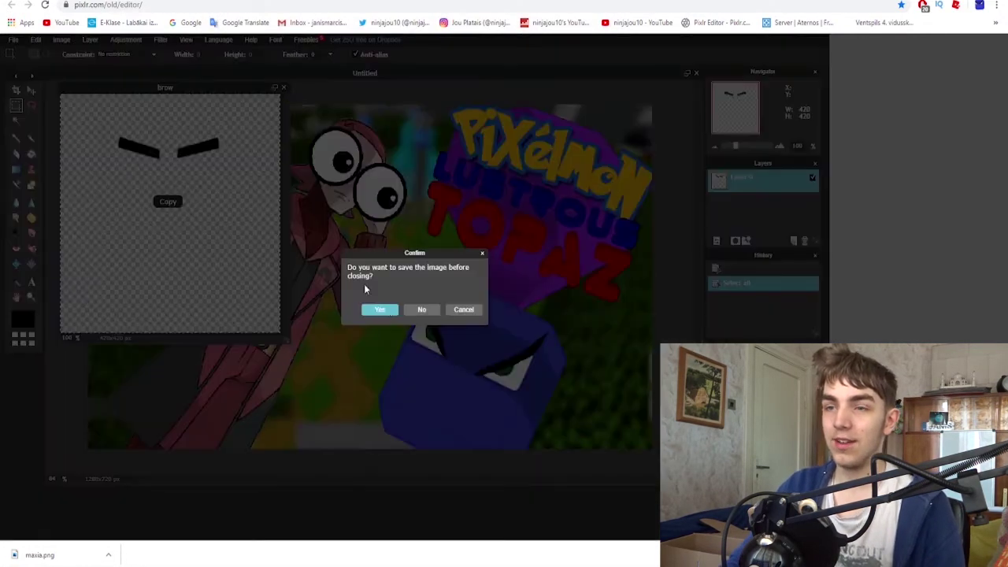
click(420, 310)
key(ctrl+v)
Step: Enlarge the brows, rotate them clockwise and move them above the eyes
click(36, 40)
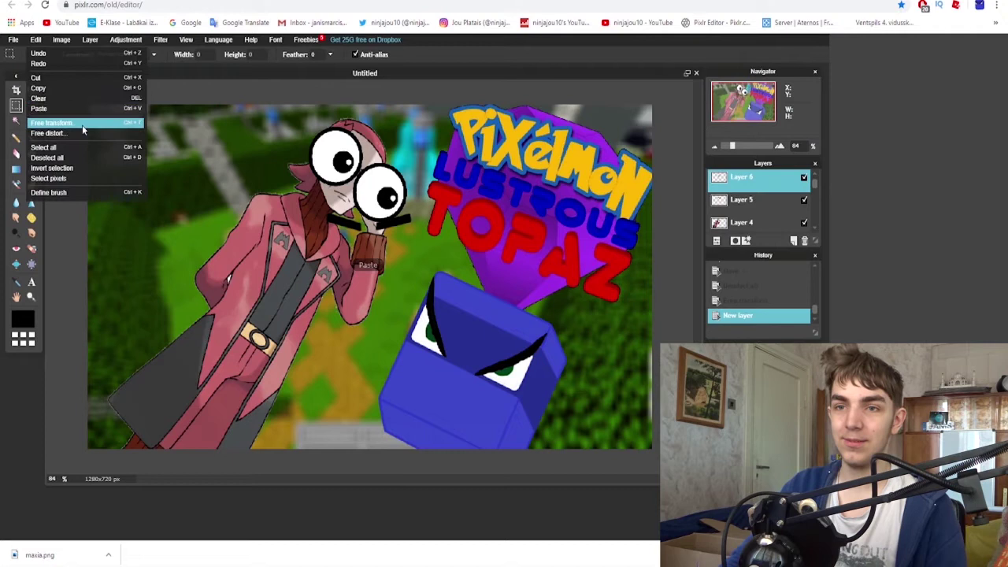
click(82, 126)
drag(411, 213, 441, 205)
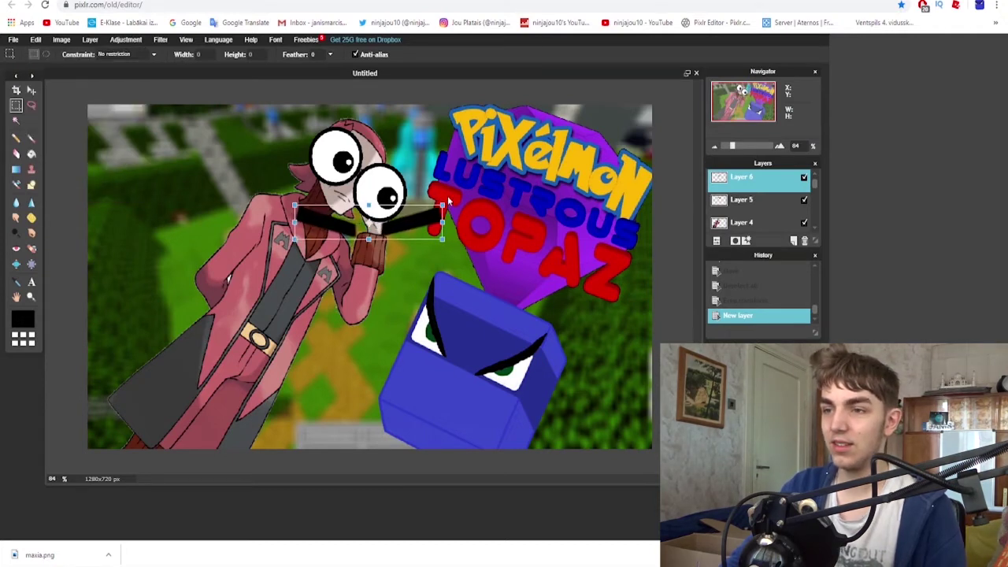
drag(445, 246, 412, 290)
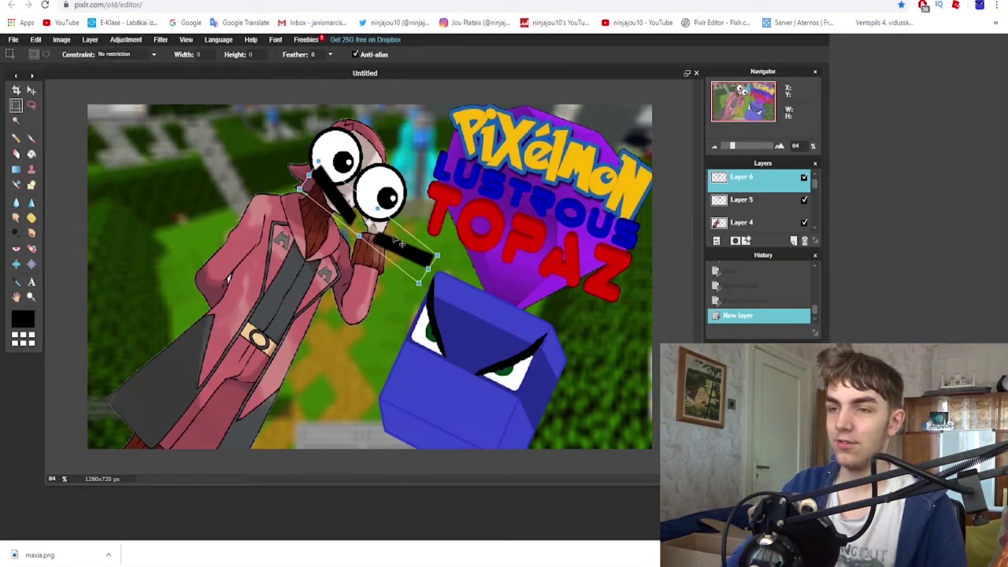
drag(403, 251, 461, 216)
key(Return)
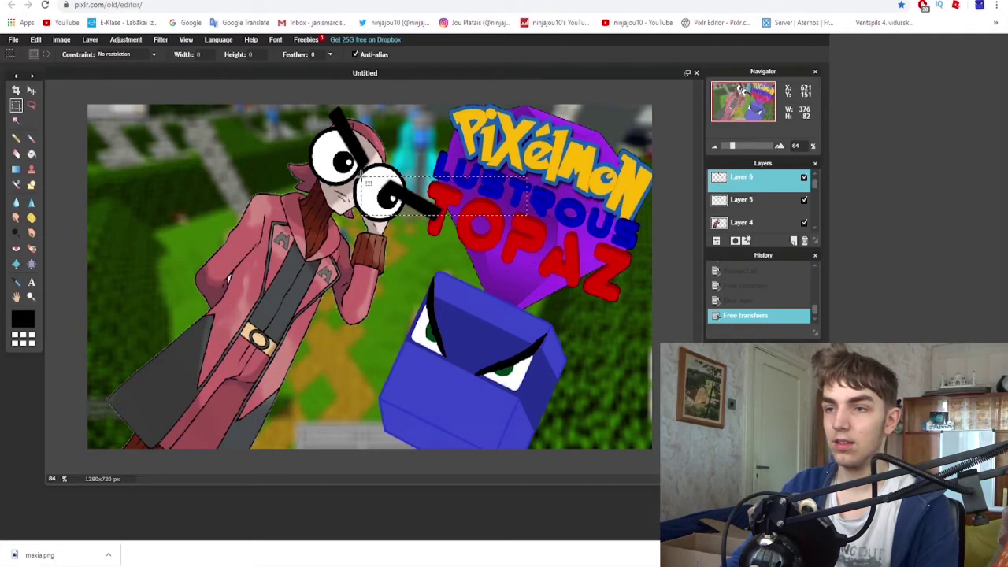
Step: Rotate the brow line clockwise and position it above the right eye
key(ctrl+d)
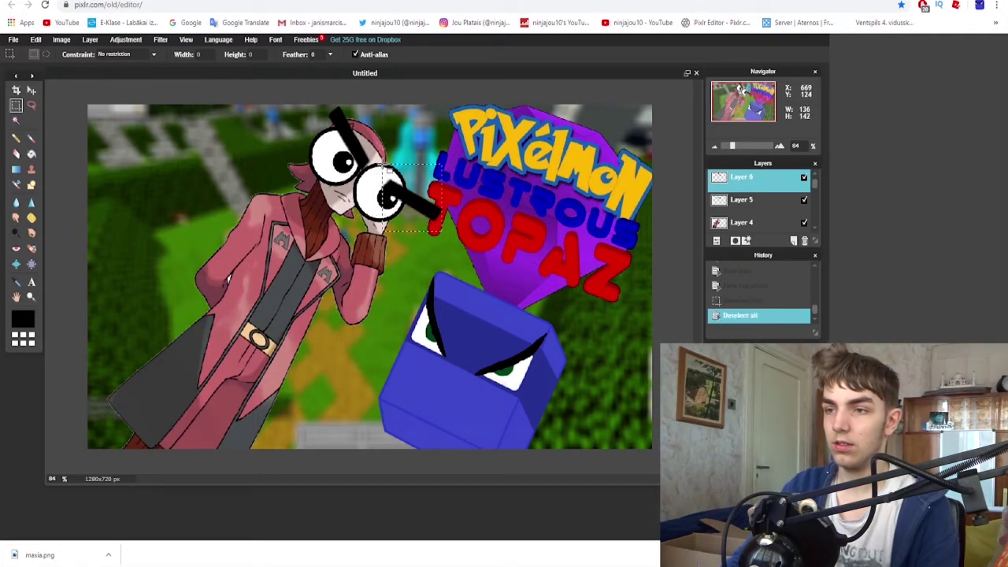
click(35, 40)
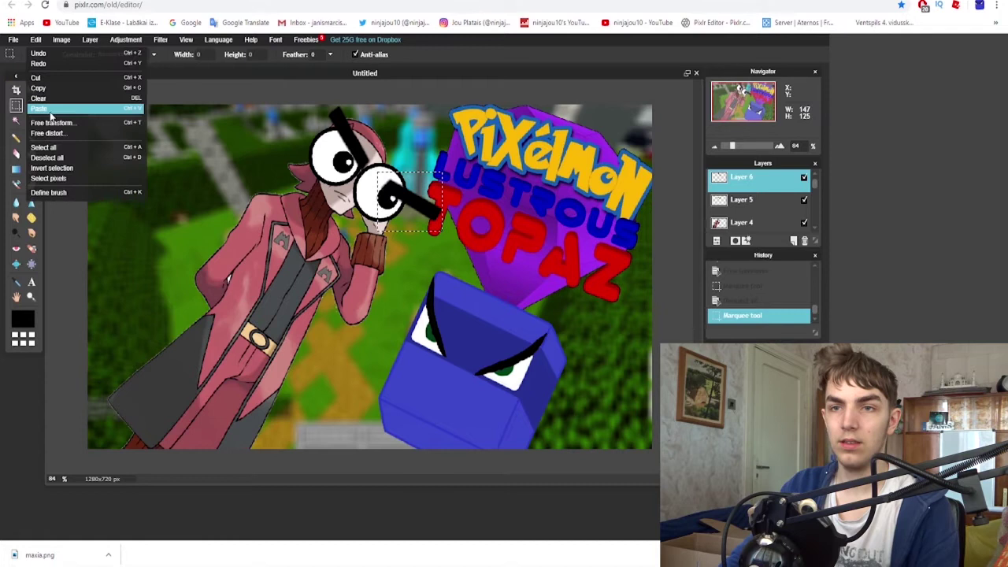
click(47, 121)
drag(453, 171, 435, 135)
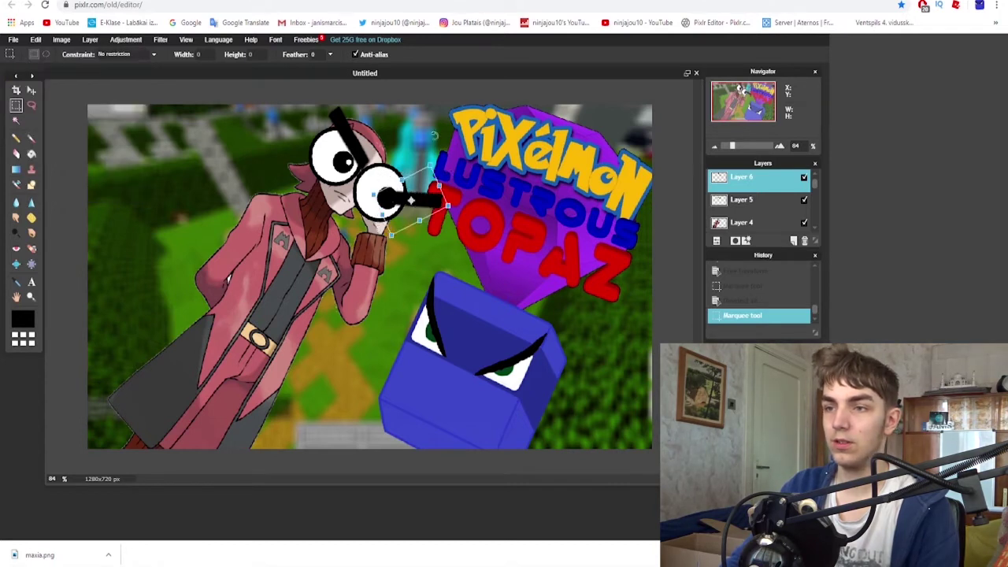
drag(436, 199, 415, 168)
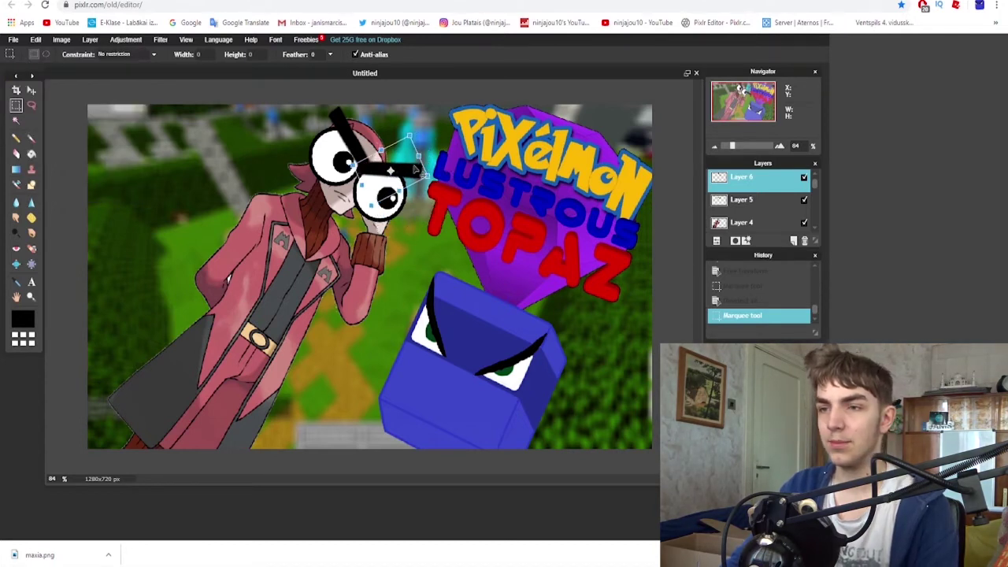
key(Return)
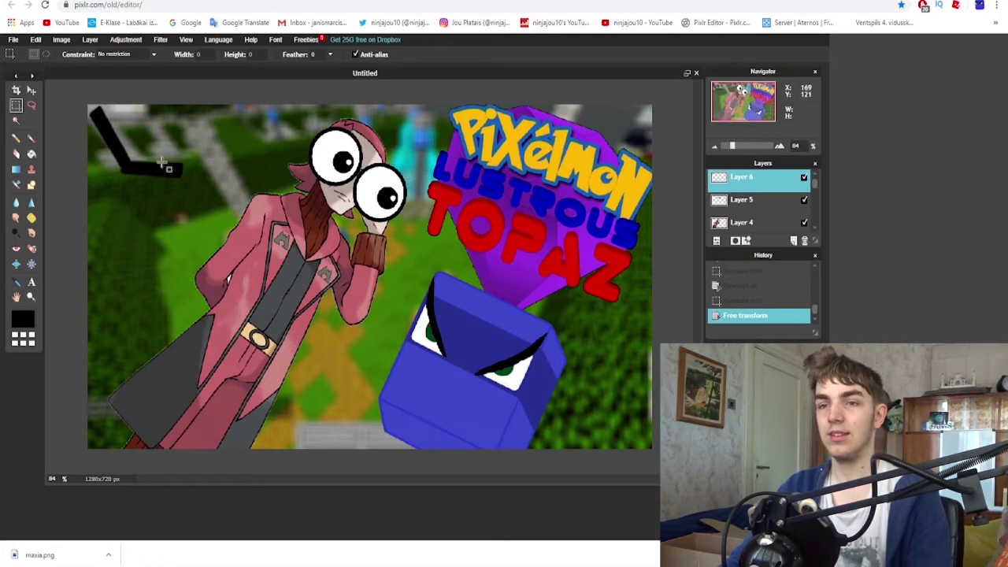
click(31, 90)
drag(134, 142, 426, 175)
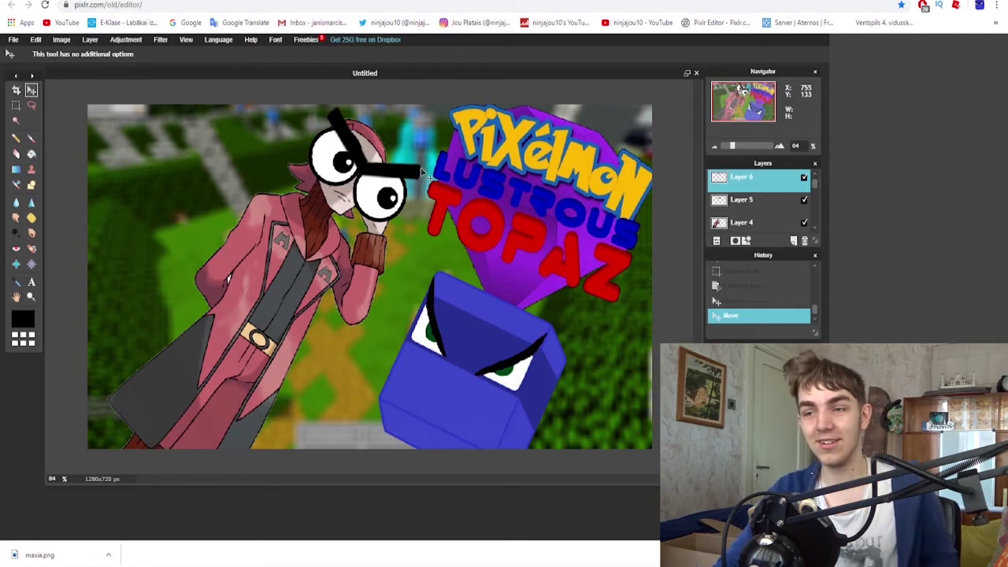
Step: Tilt the eyes layer slightly clockwise
click(36, 41)
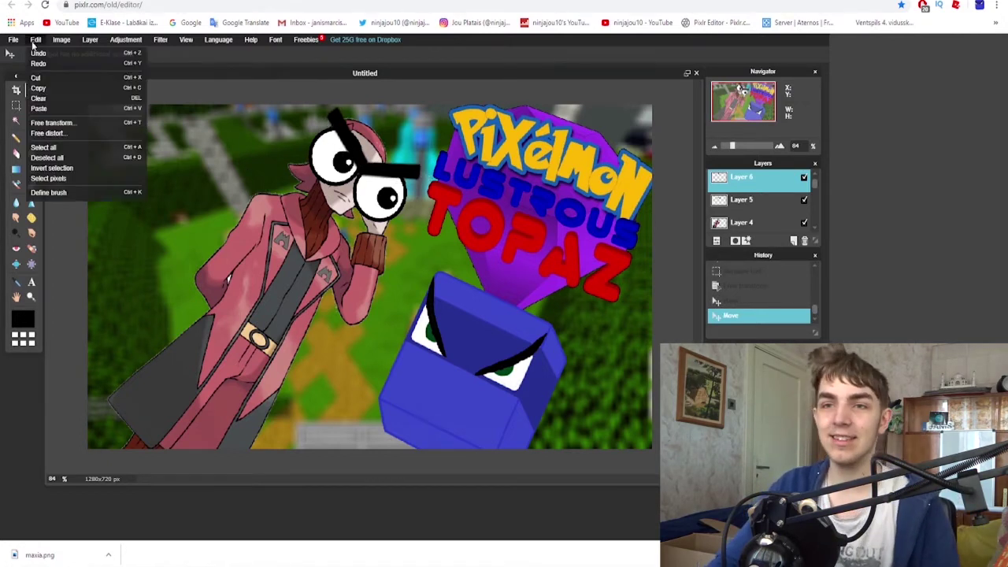
click(51, 122)
drag(447, 223, 437, 229)
key(Return)
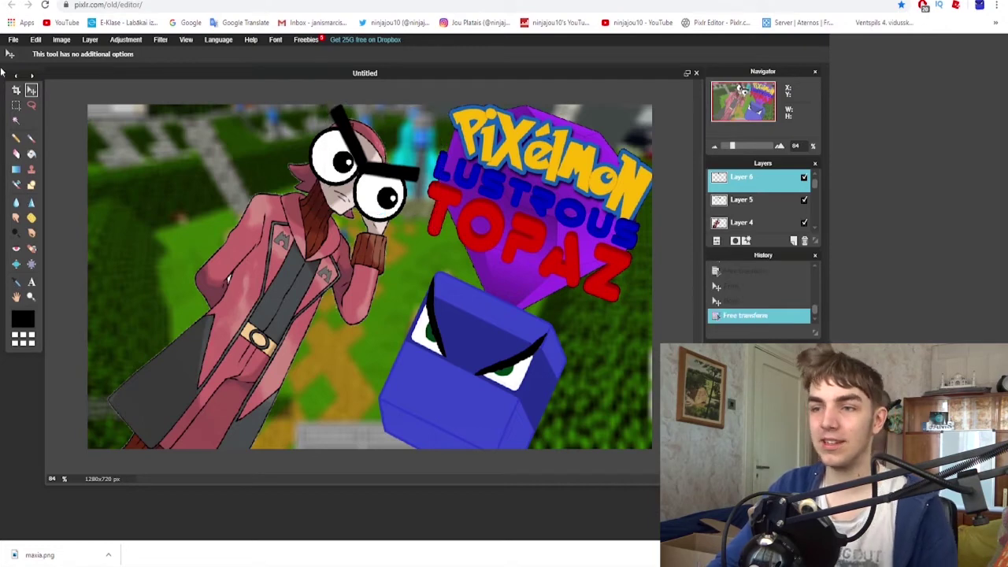
Step: Paste a fresh copy of eyes.png into the thumbnail as a new layer
click(8, 39)
click(33, 64)
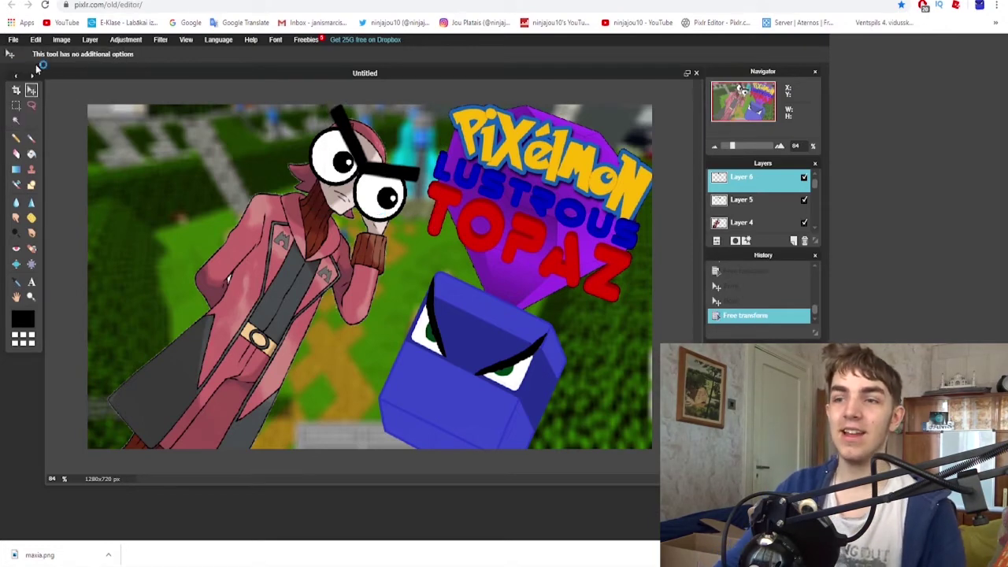
click(244, 143)
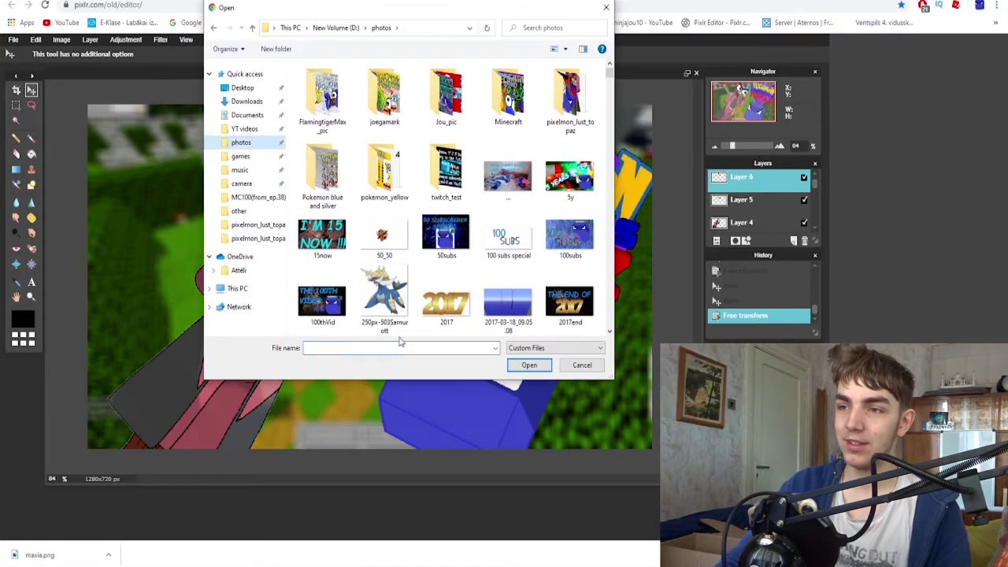
click(384, 348)
text(eye)
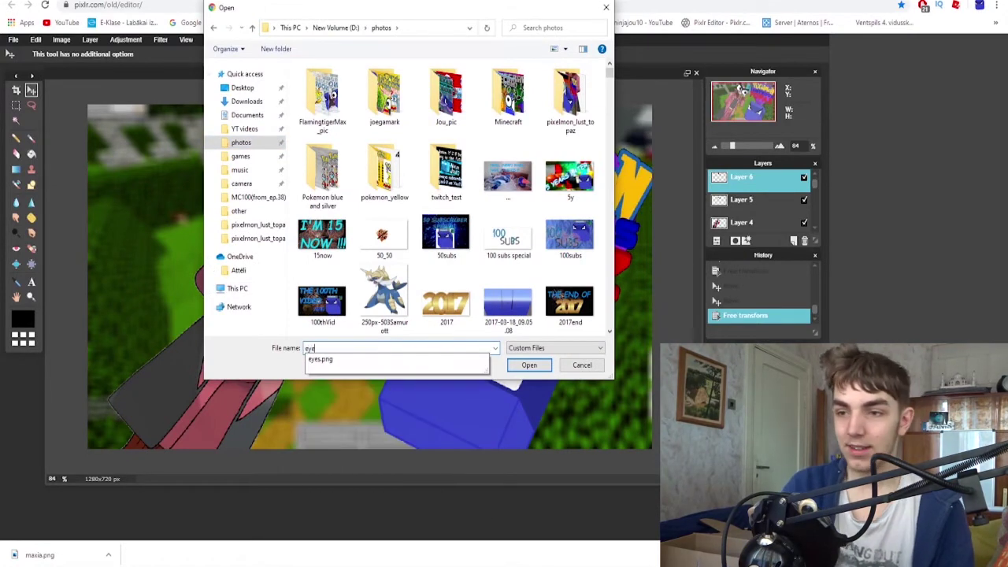
key(Down)
key(Return)
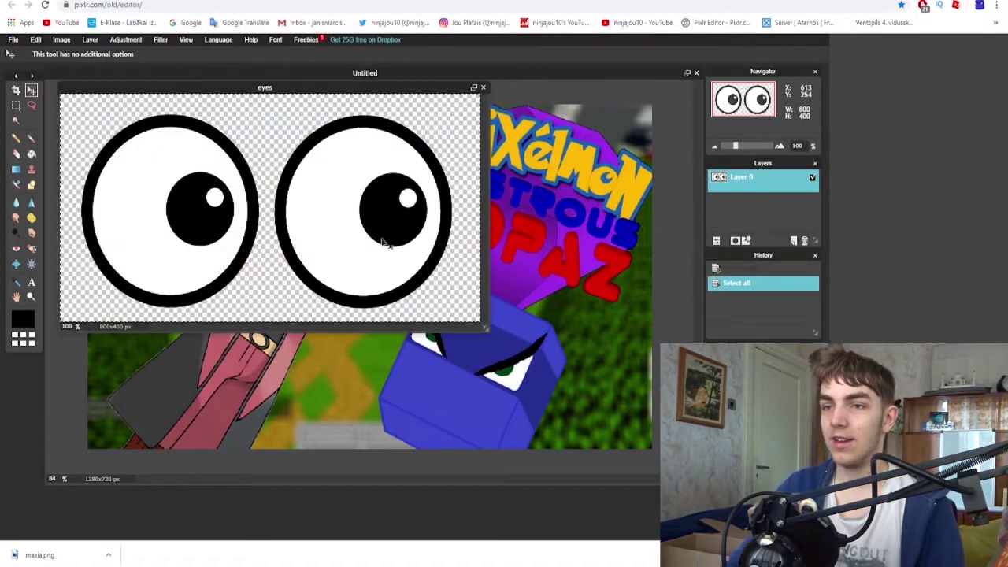
click(484, 87)
click(421, 308)
key(ctrl+v)
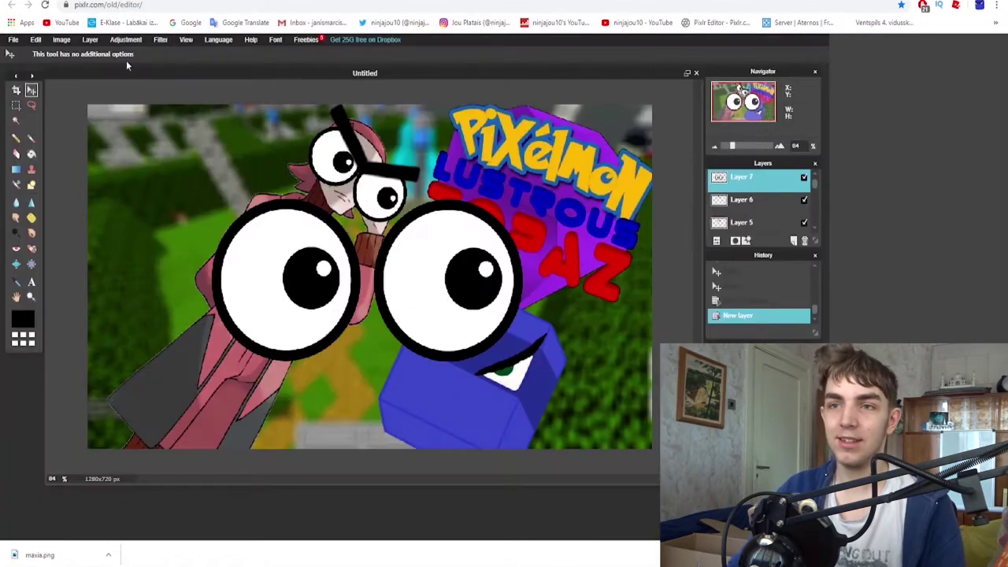
Step: Flip the new eyes layer horizontally, undoing an accidental wrong flip first
click(126, 39)
mouse_move(90, 39)
click(99, 270)
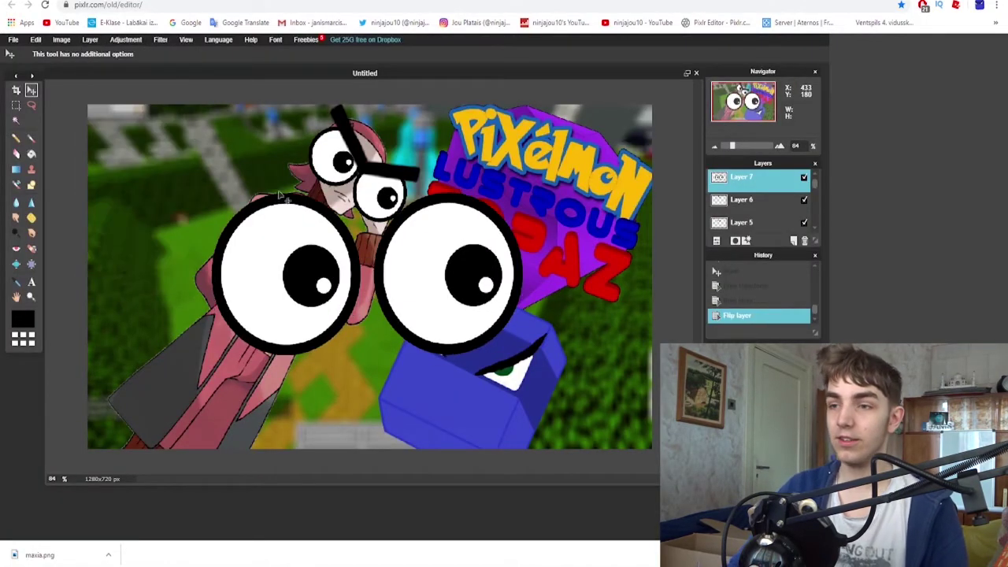
key(ctrl+z)
click(126, 39)
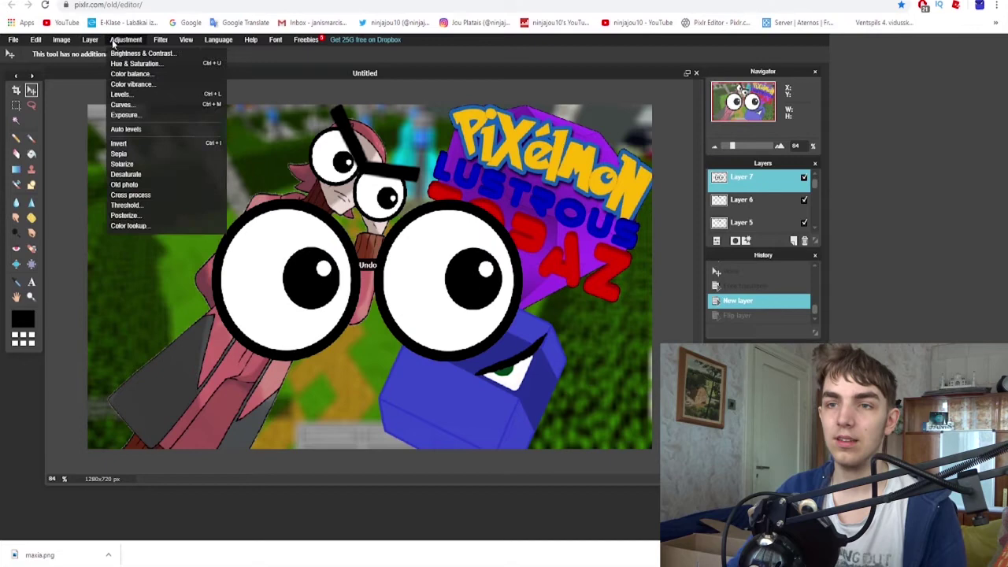
mouse_move(90, 40)
click(106, 280)
Step: Shrink the new eyes, move them onto the blue block and rotate them clockwise to fit
click(36, 40)
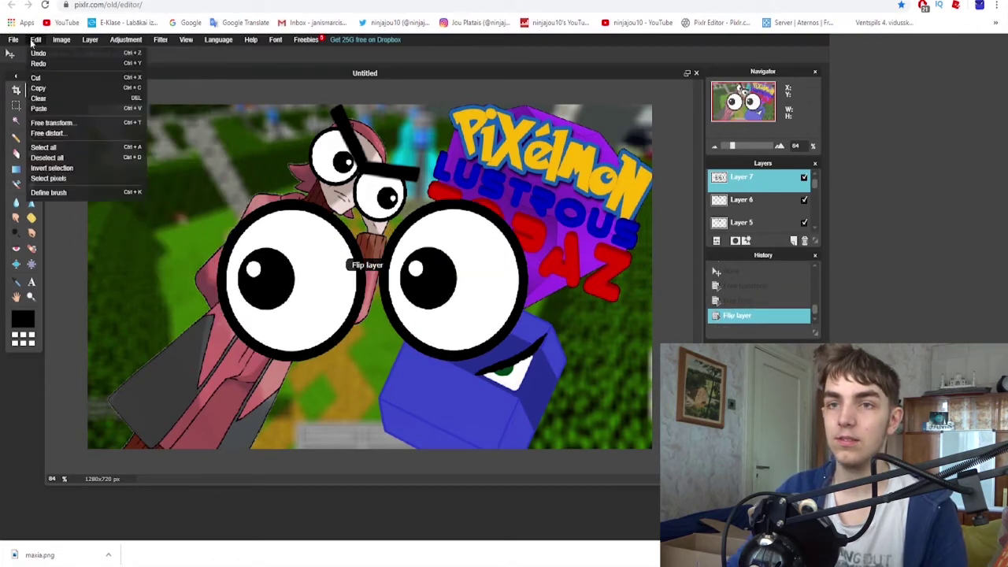
click(43, 38)
click(37, 39)
click(55, 111)
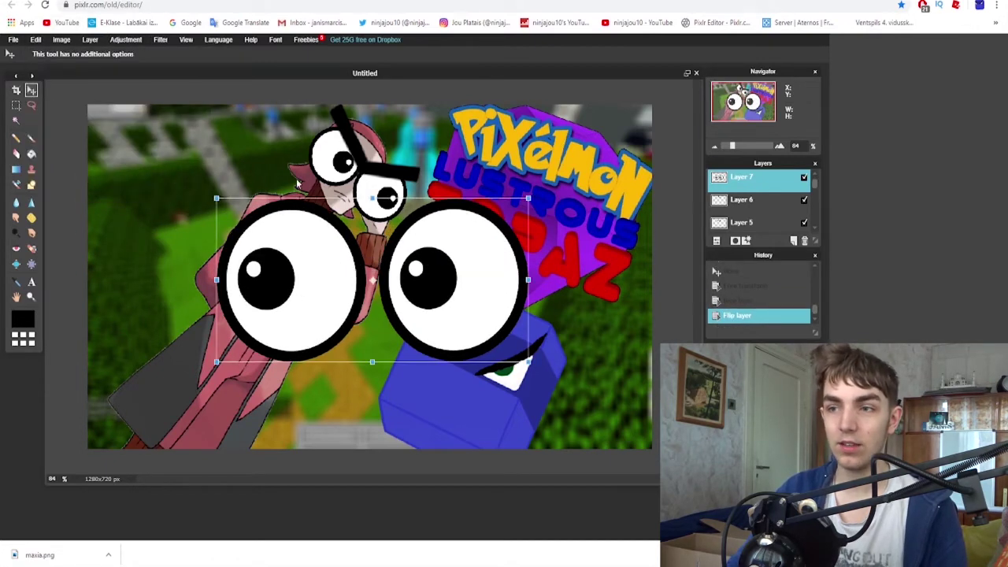
drag(220, 193, 281, 235)
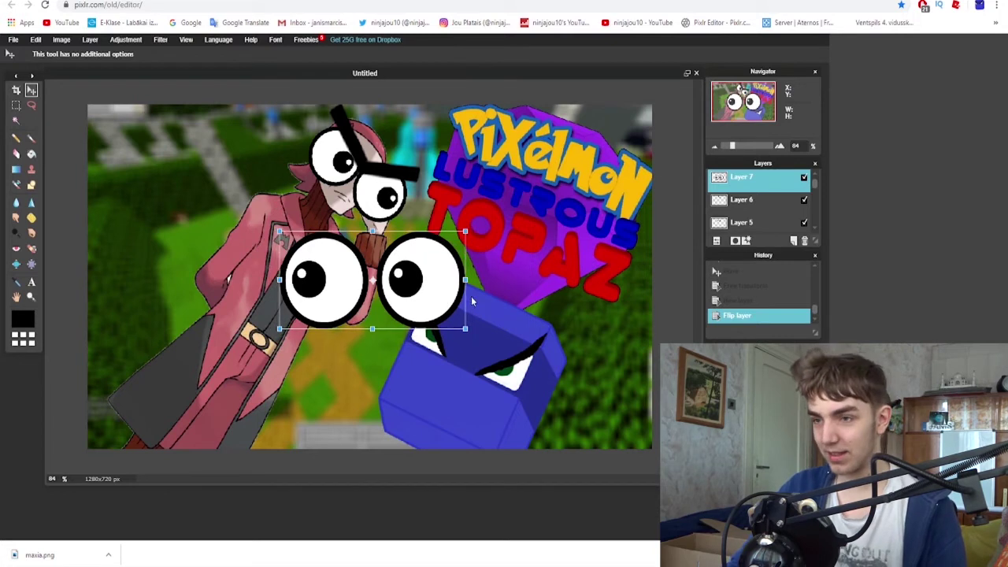
drag(420, 272, 518, 360)
drag(577, 313, 607, 386)
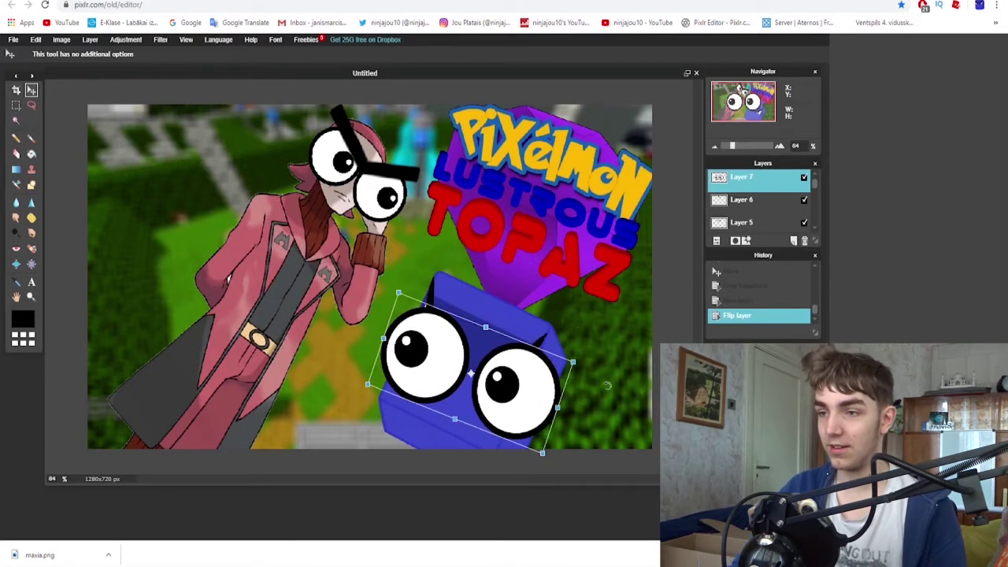
drag(542, 379, 587, 349)
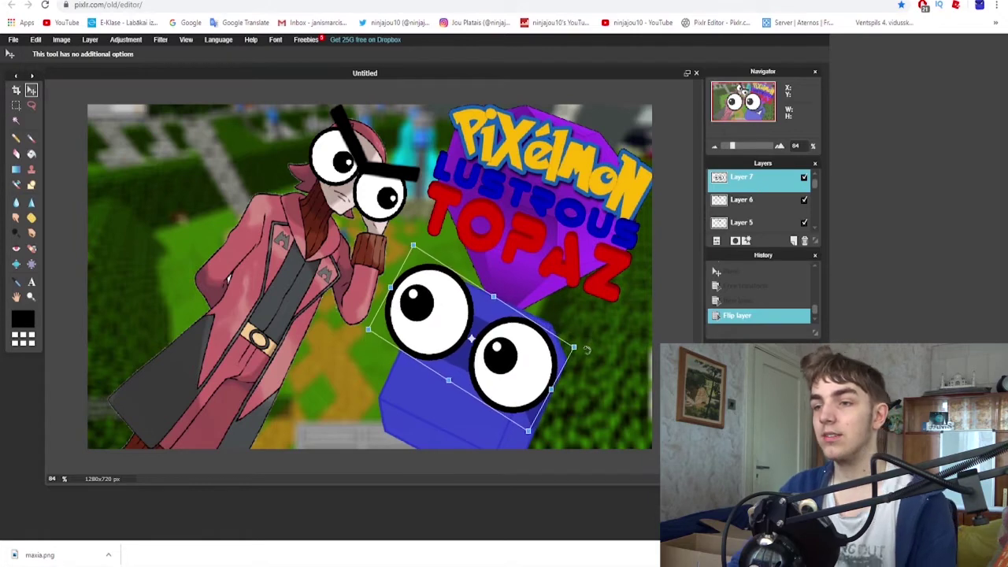
key(Return)
Step: Open sweat.png, then close it without saving, keeping the drops copied
click(12, 39)
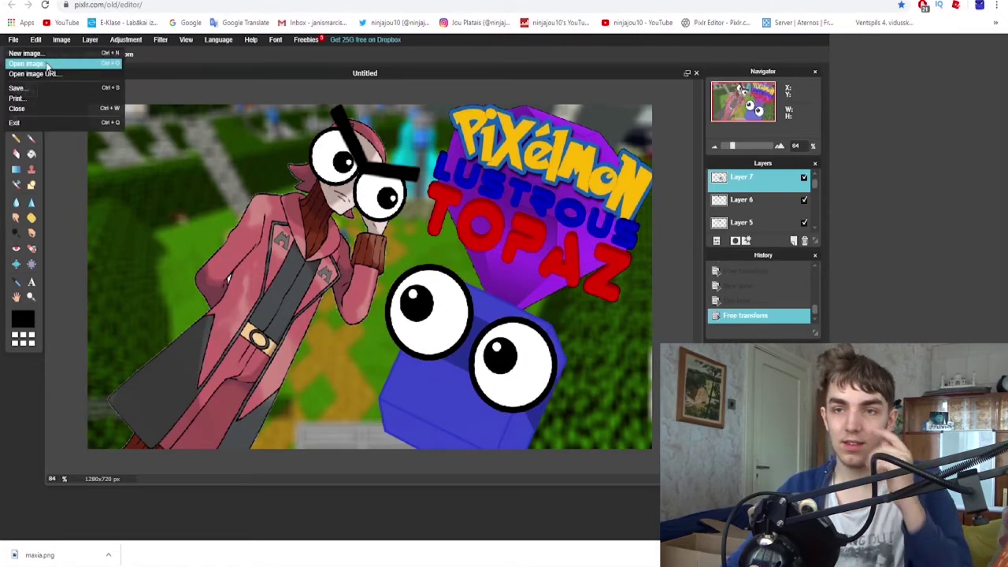
click(47, 64)
text(sw)
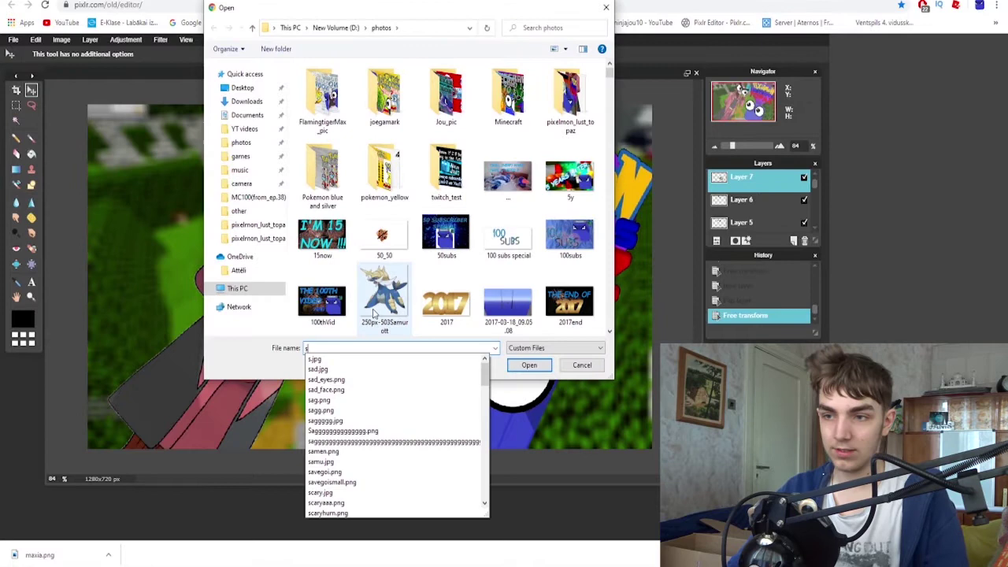
key(Down)
key(Down)
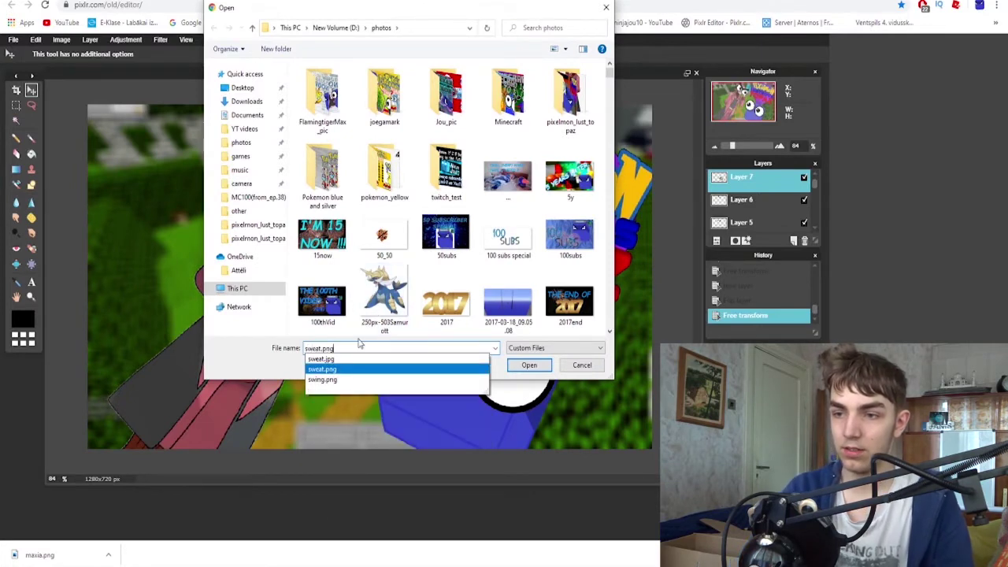
key(Return)
click(332, 86)
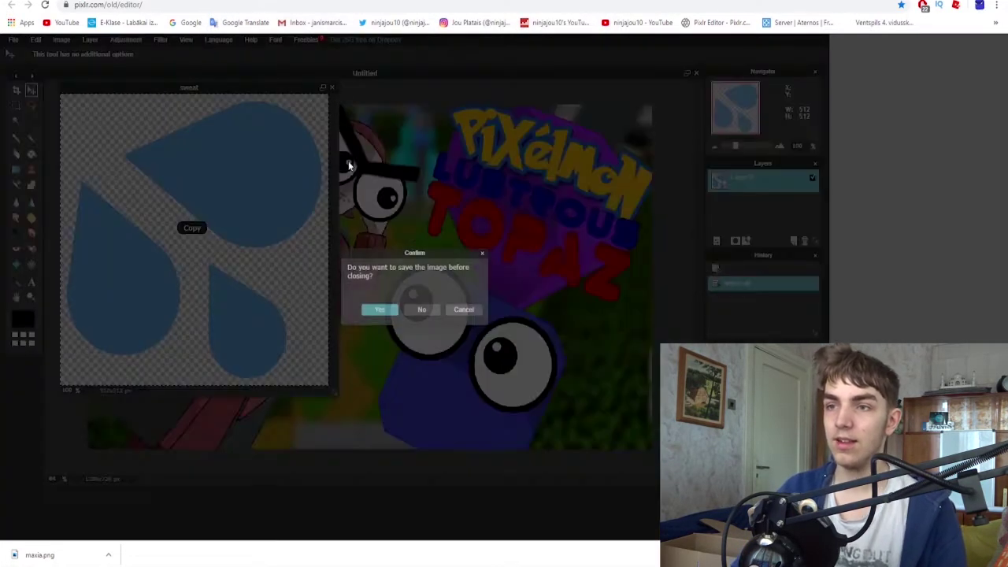
click(428, 309)
Step: Paste the sweat drops and shrink them beside the blue creature's right eye
key(ctrl+v)
drag(433, 316, 549, 373)
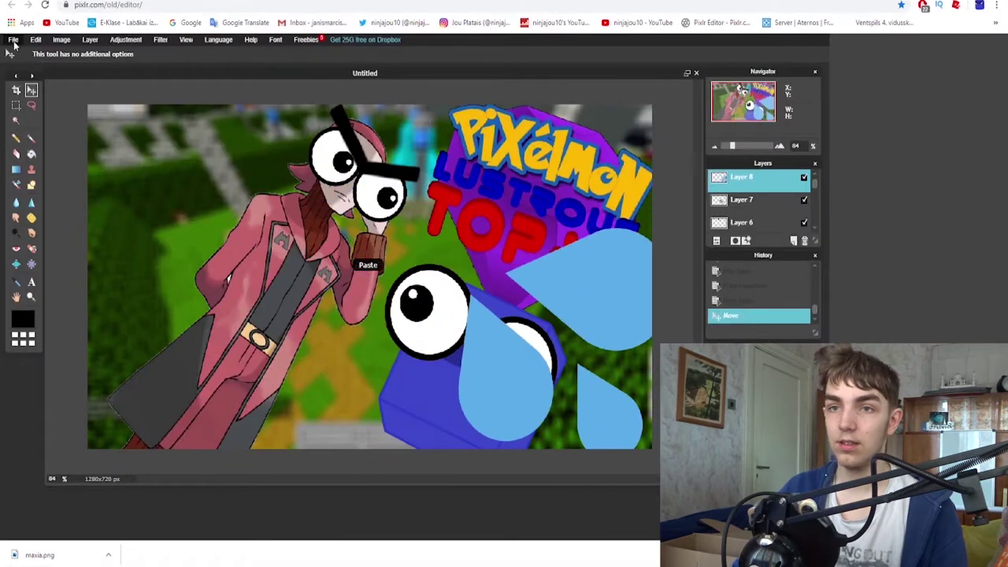
click(35, 39)
click(48, 123)
drag(456, 230, 543, 315)
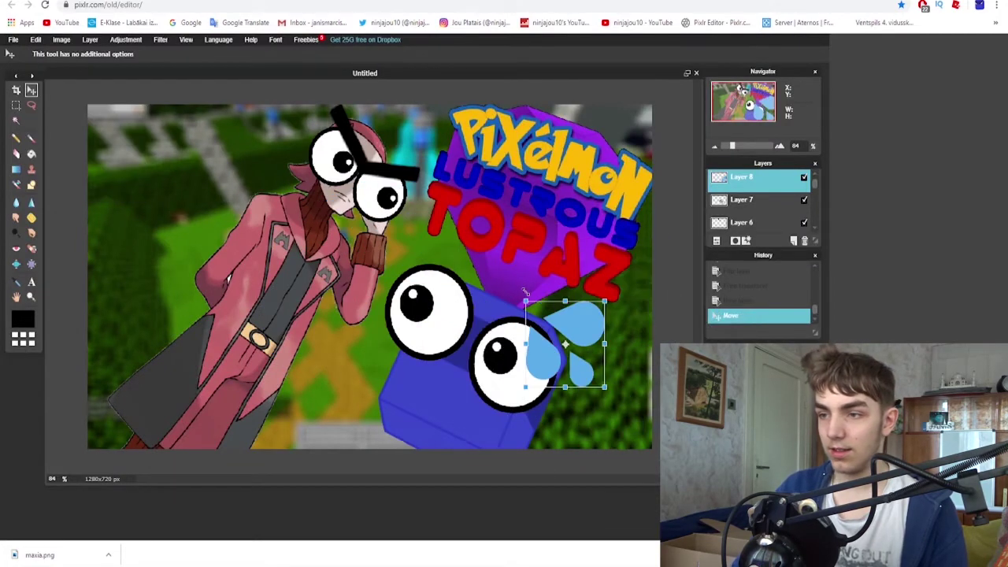
drag(583, 345, 582, 404)
key(Return)
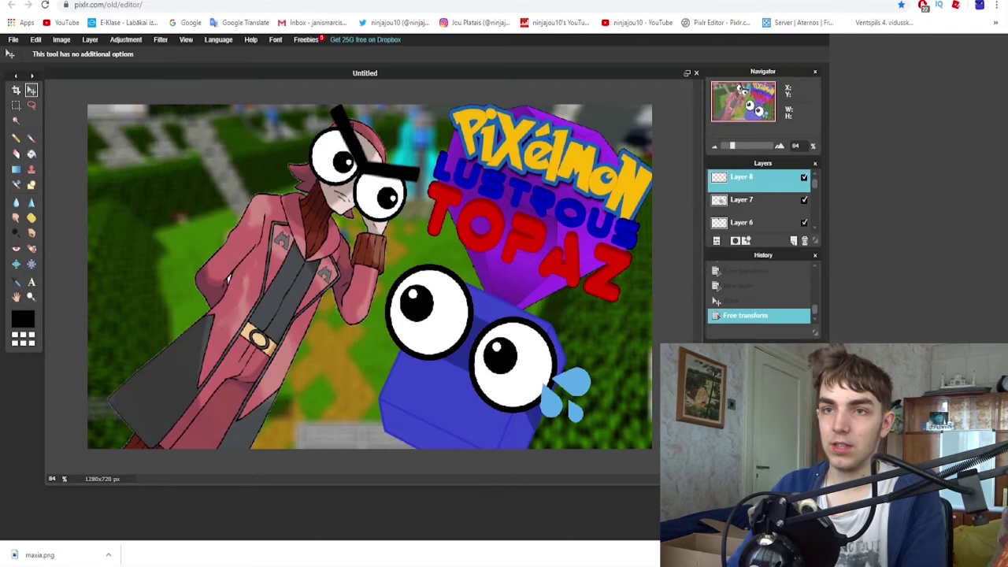
Step: View the YouTube Studio Channel videos list, then start a text box on the thumbnail
click(996, 24)
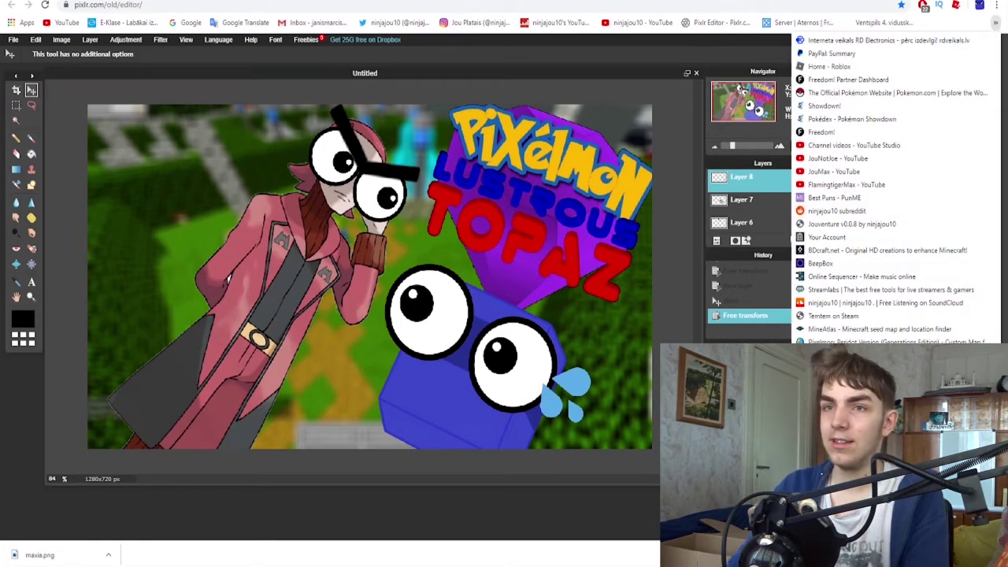
click(739, 89)
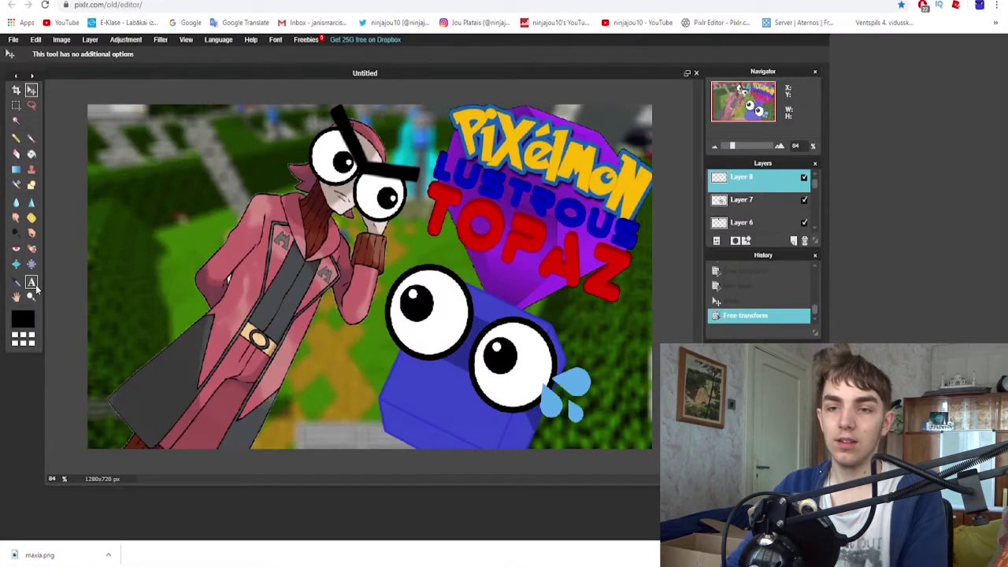
click(31, 282)
click(223, 301)
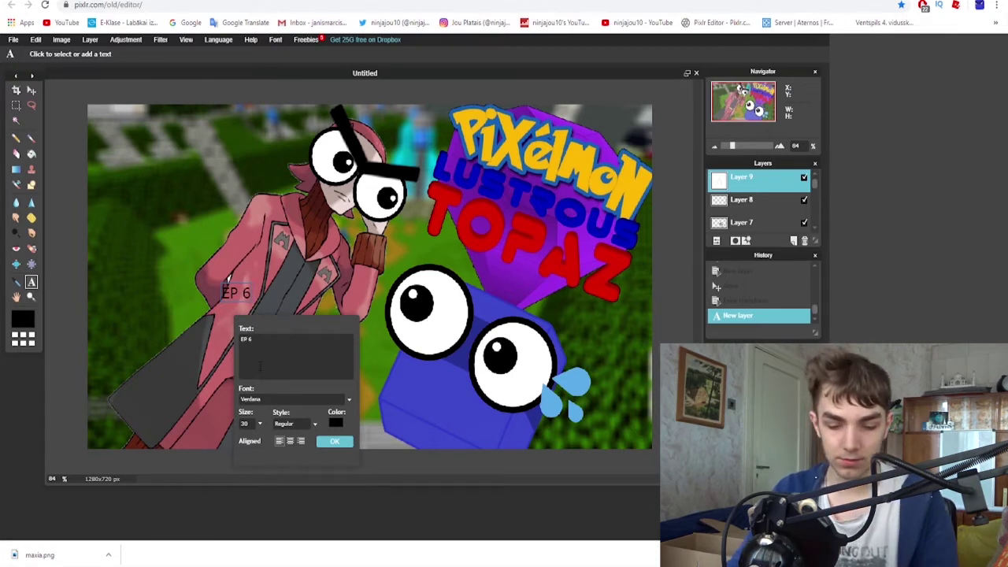
Step: Make the EP.6 text bold-italic Comic Sans MS, blue 0004ff, size 482, and commit it
click(296, 424)
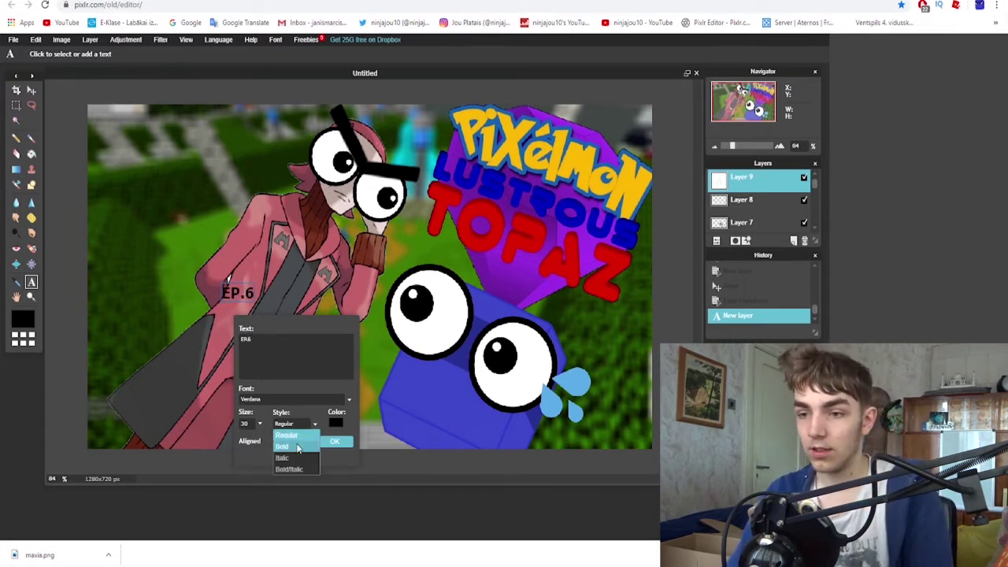
click(301, 402)
drag(349, 420, 349, 438)
click(279, 445)
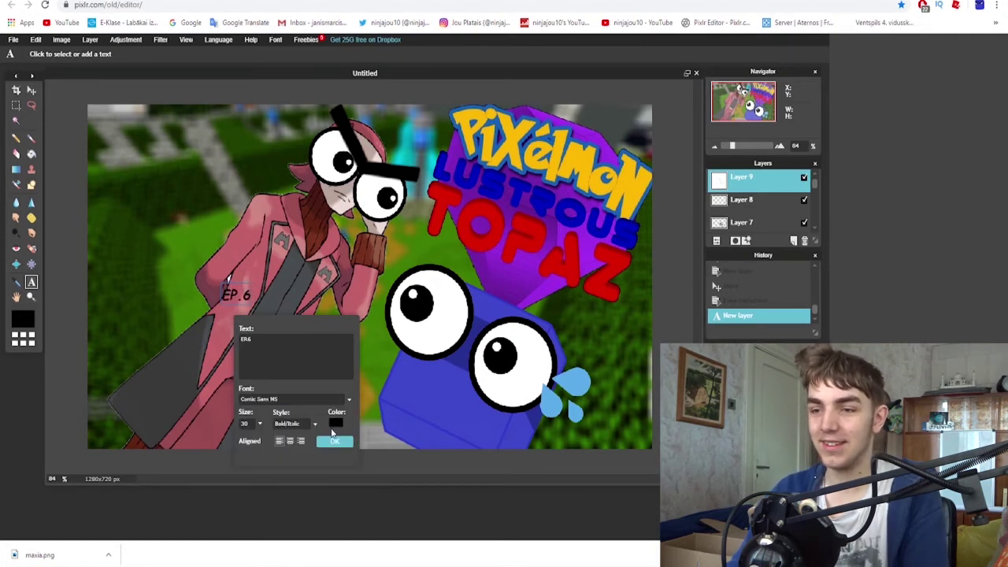
click(339, 424)
drag(306, 298, 309, 291)
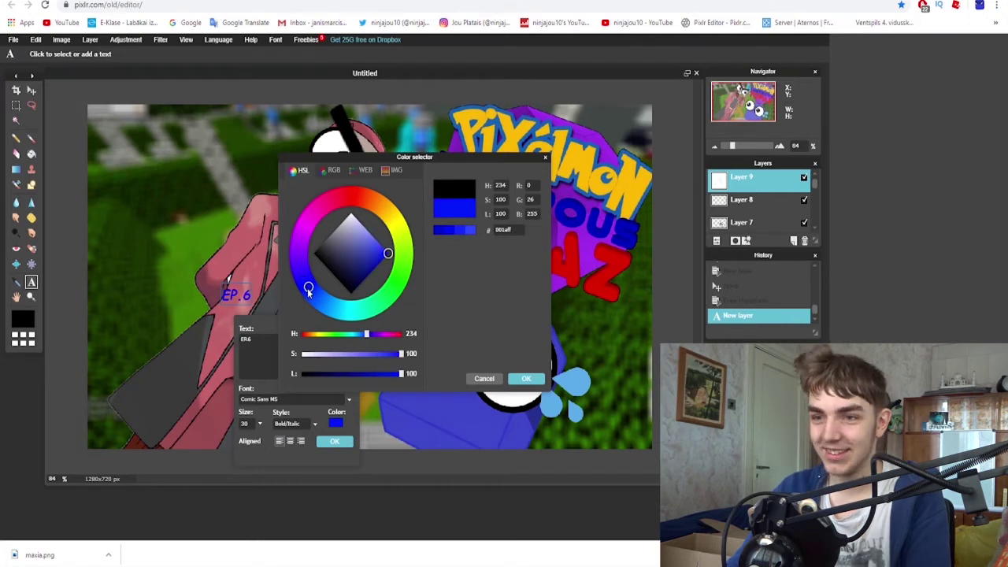
click(526, 379)
click(260, 424)
click(234, 438)
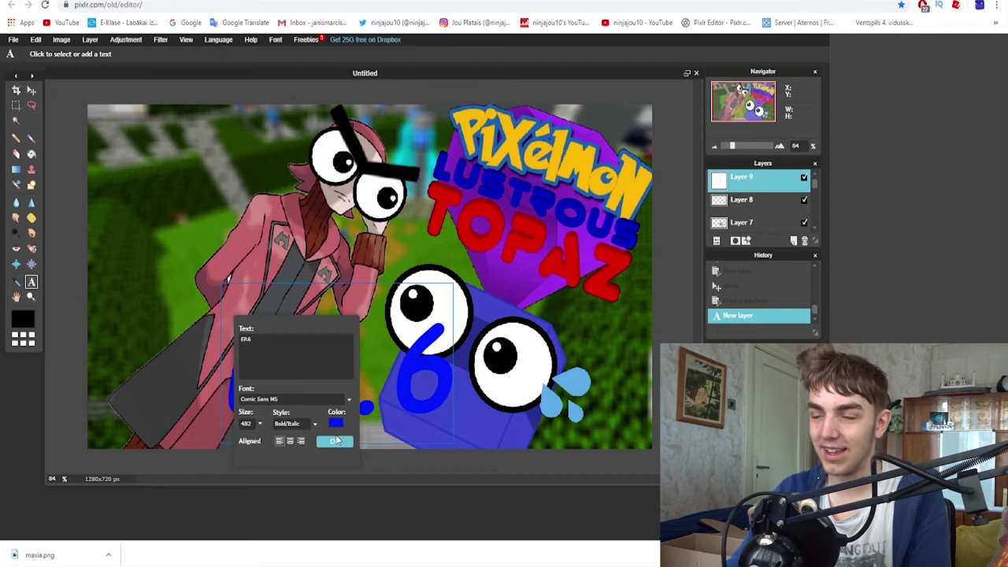
click(331, 442)
right_click(738, 185)
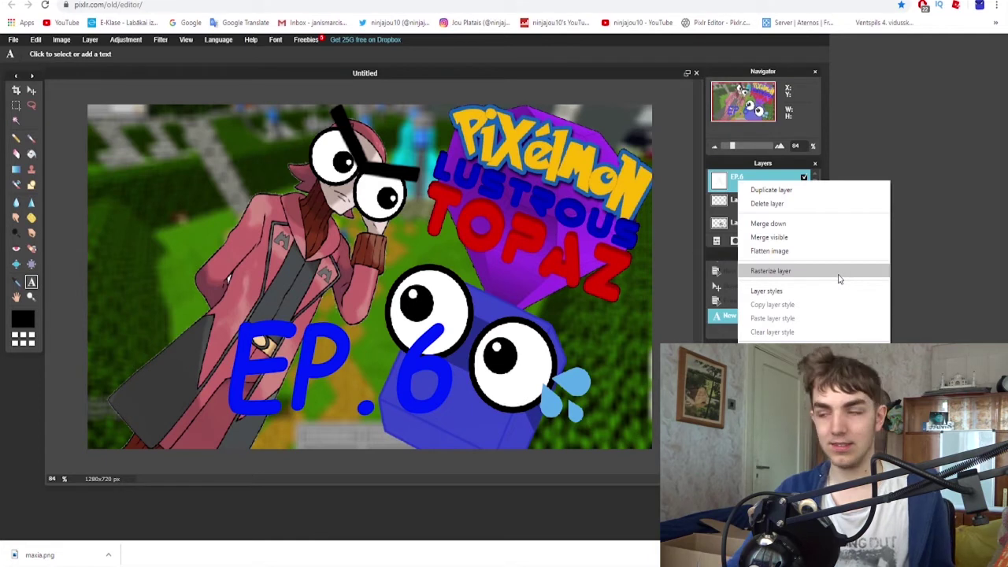
Step: Rasterize the EP.6 layer and resize it into the bottom-left corner
click(787, 272)
key(ctrl+t)
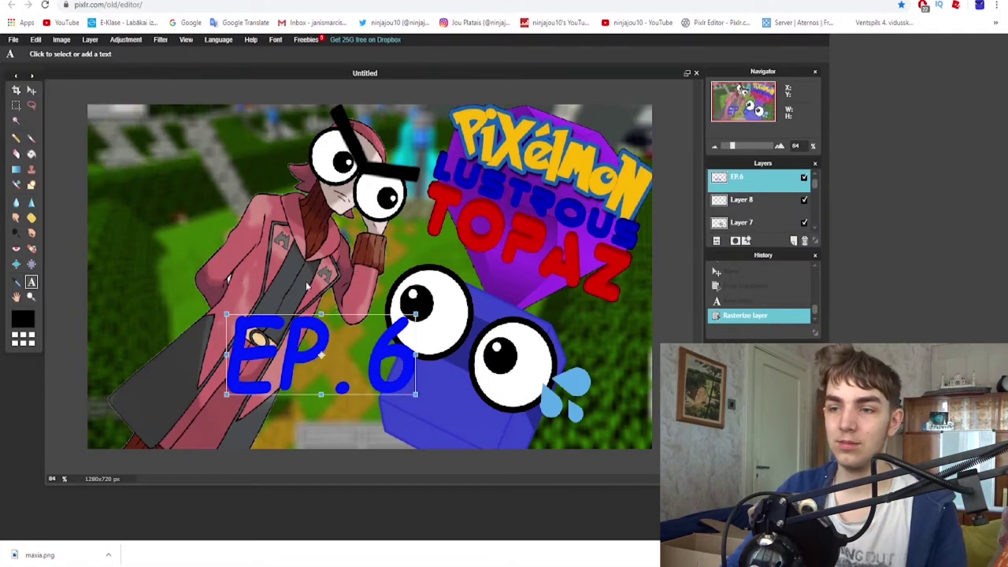
drag(415, 313, 452, 299)
drag(339, 331, 288, 341)
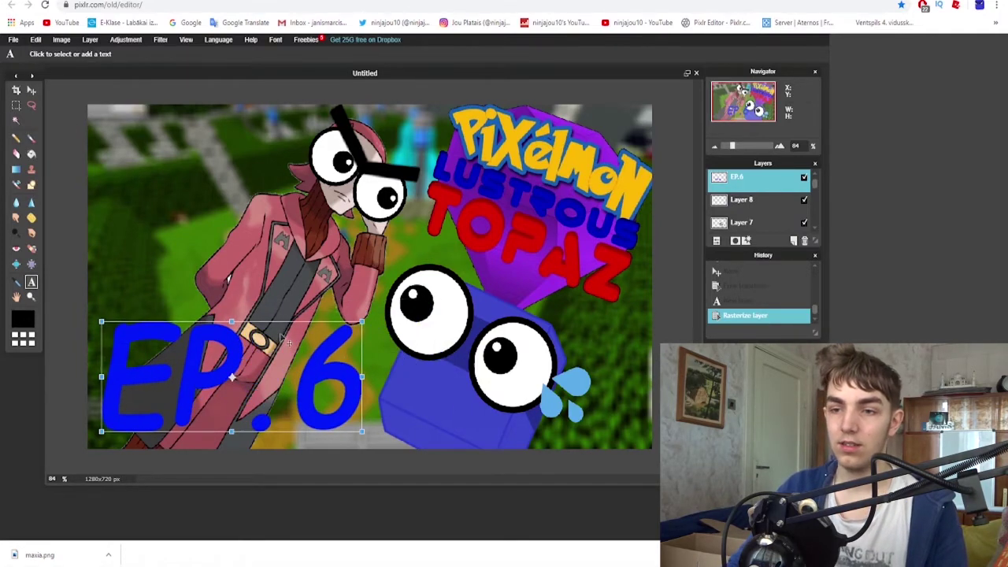
drag(362, 321, 338, 337)
drag(262, 359, 244, 364)
click(15, 107)
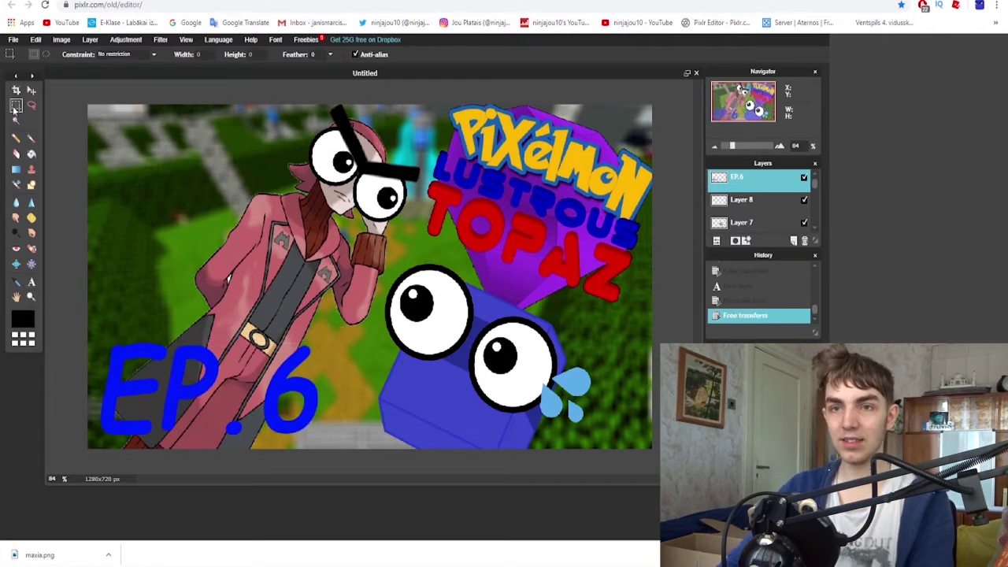
Step: Select the 6 and move it left, closer to 'EP'
drag(253, 435, 260, 438)
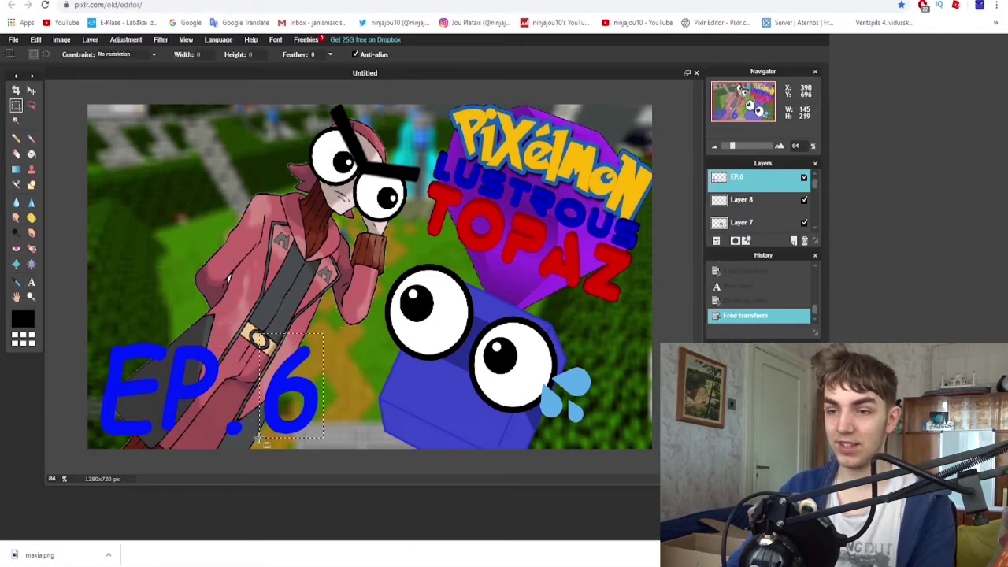
click(32, 90)
drag(288, 366, 270, 371)
click(15, 107)
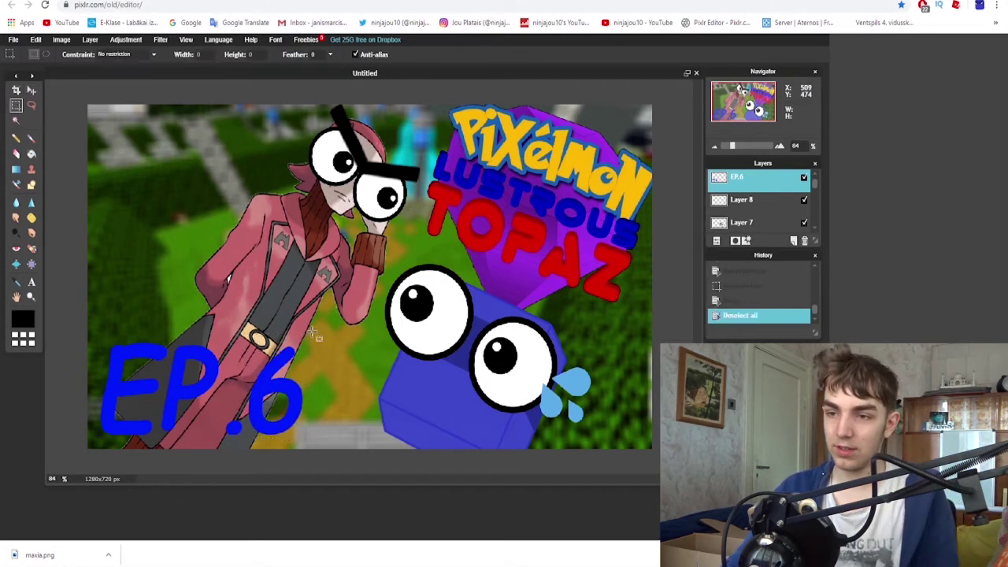
drag(319, 331, 224, 442)
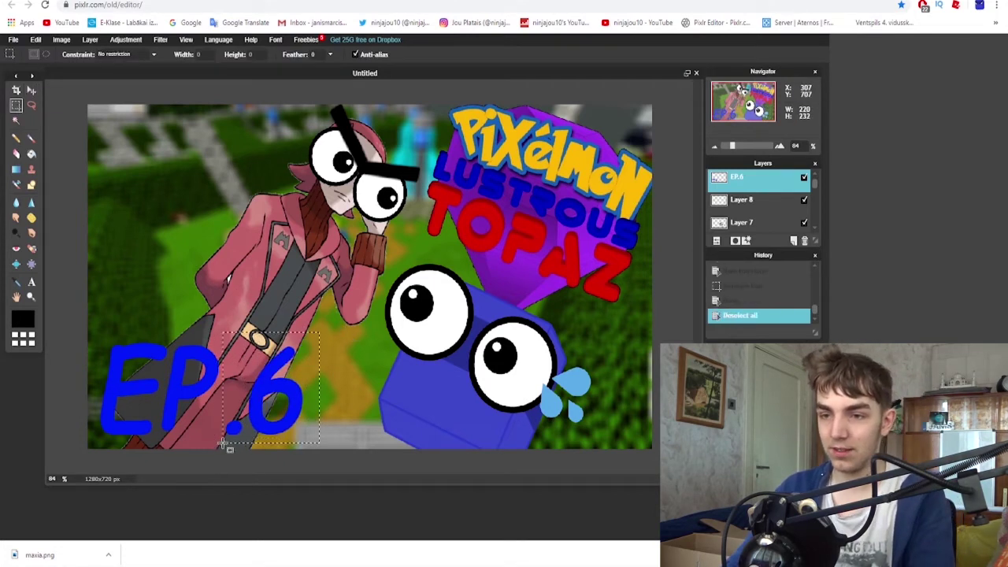
click(31, 91)
drag(257, 387, 233, 387)
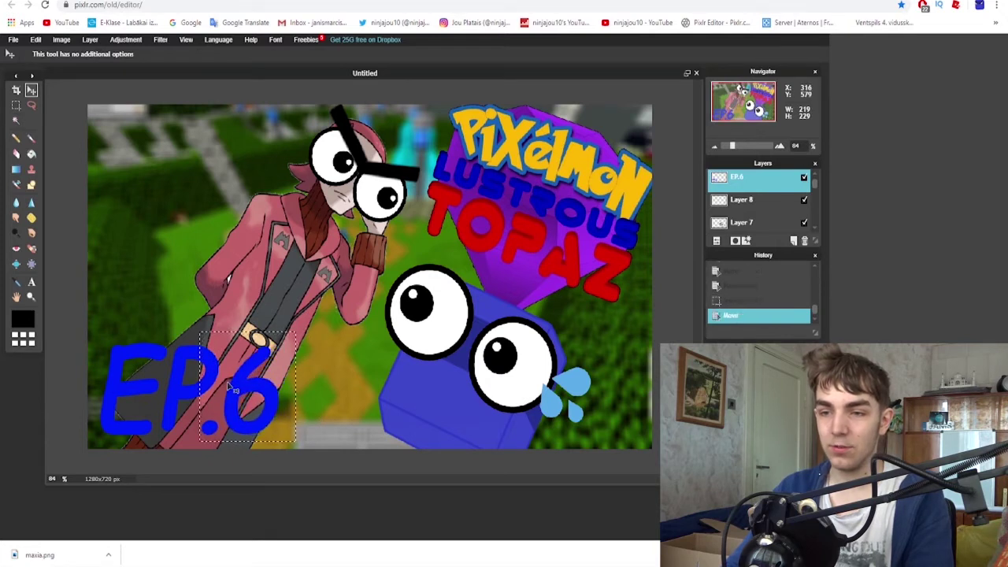
Step: Clear the selection and give EP.6 a black outer glow of size 12
click(15, 105)
click(54, 99)
click(31, 91)
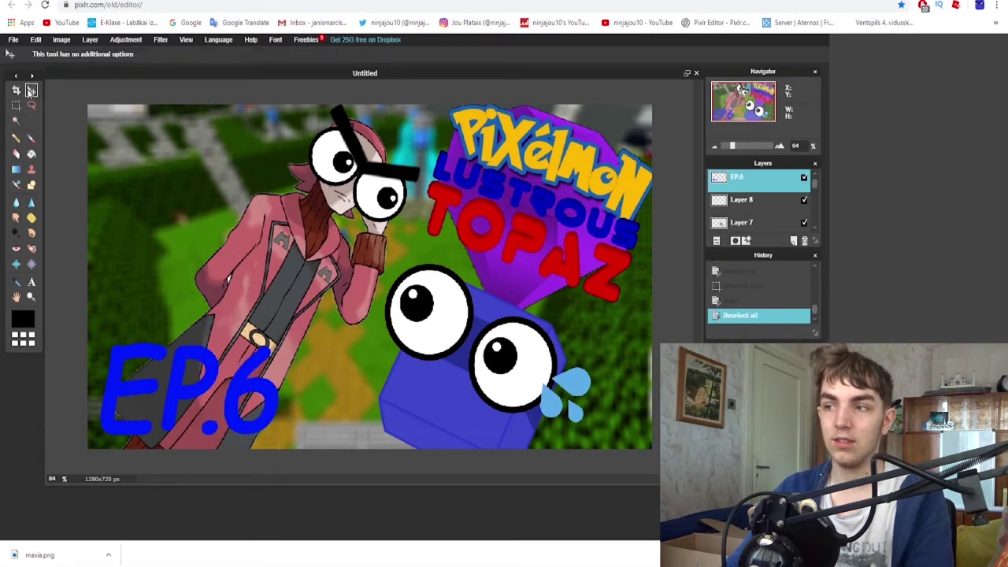
click(748, 241)
click(350, 237)
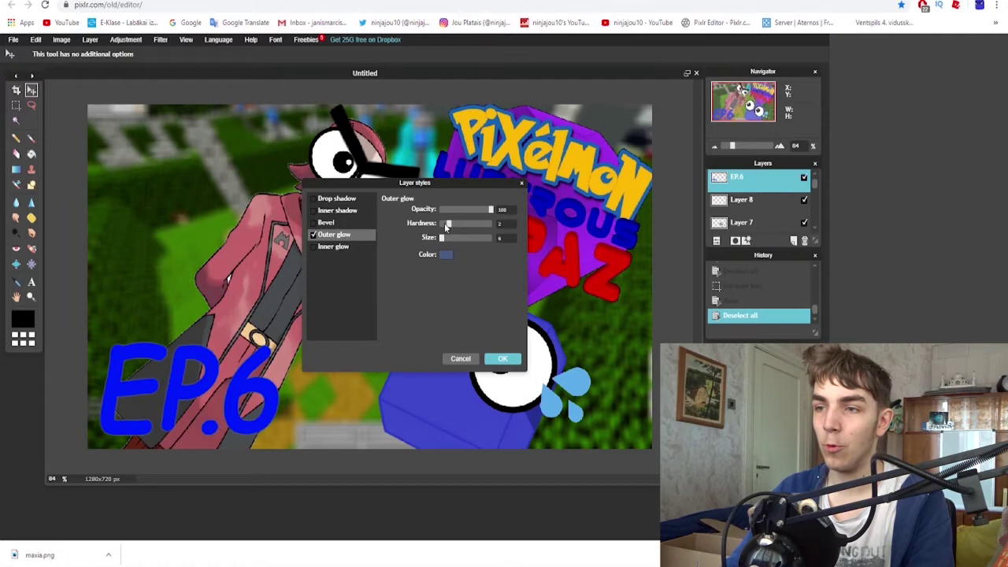
click(447, 254)
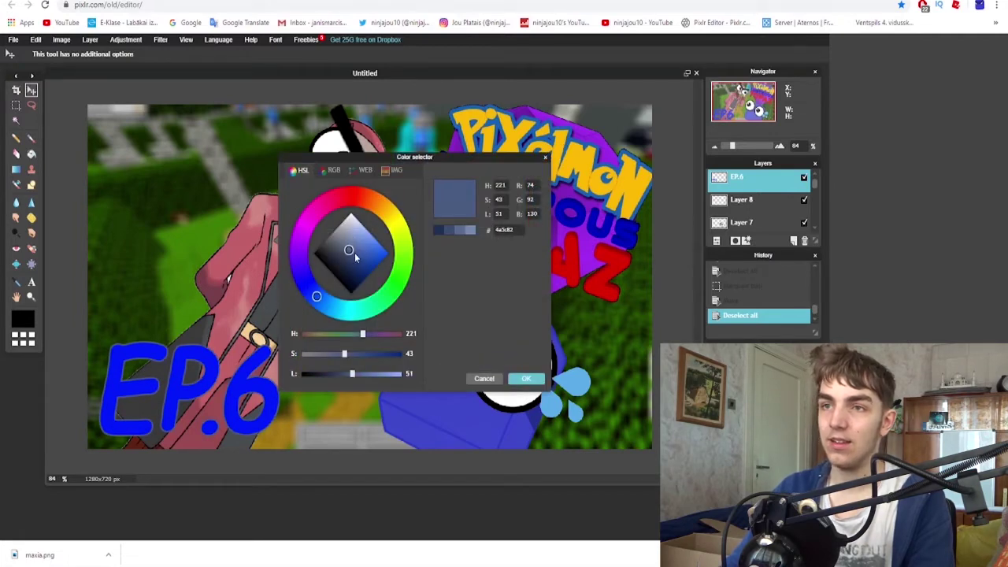
drag(355, 253, 414, 348)
click(528, 381)
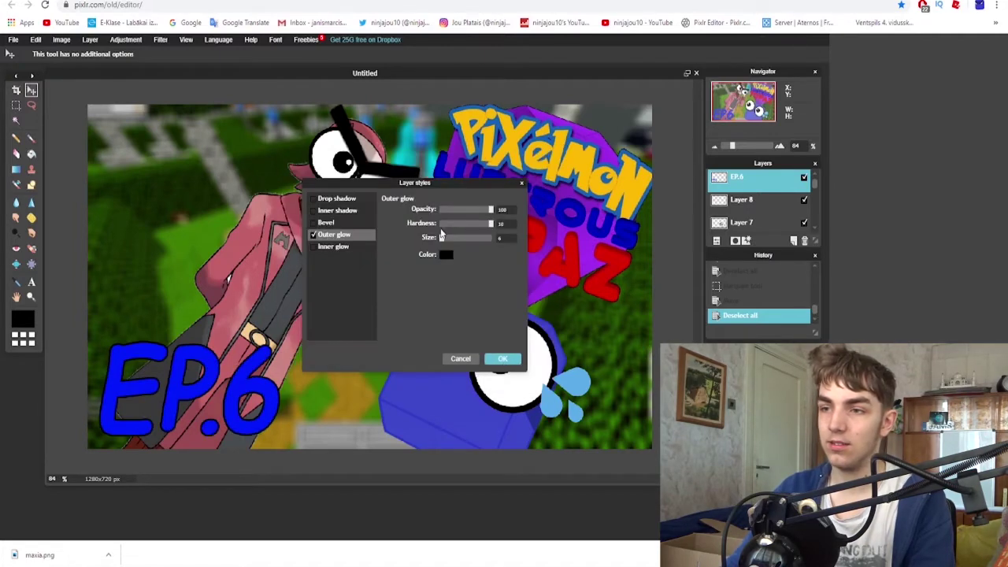
drag(441, 236, 445, 240)
Step: Add a bevel with distance 2 and apply the layer styles
click(313, 223)
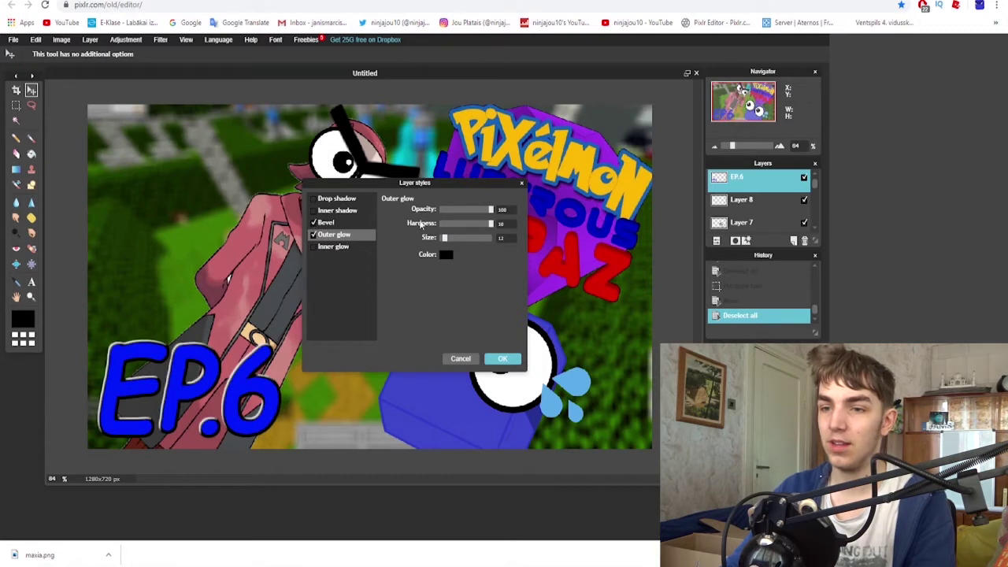
click(347, 223)
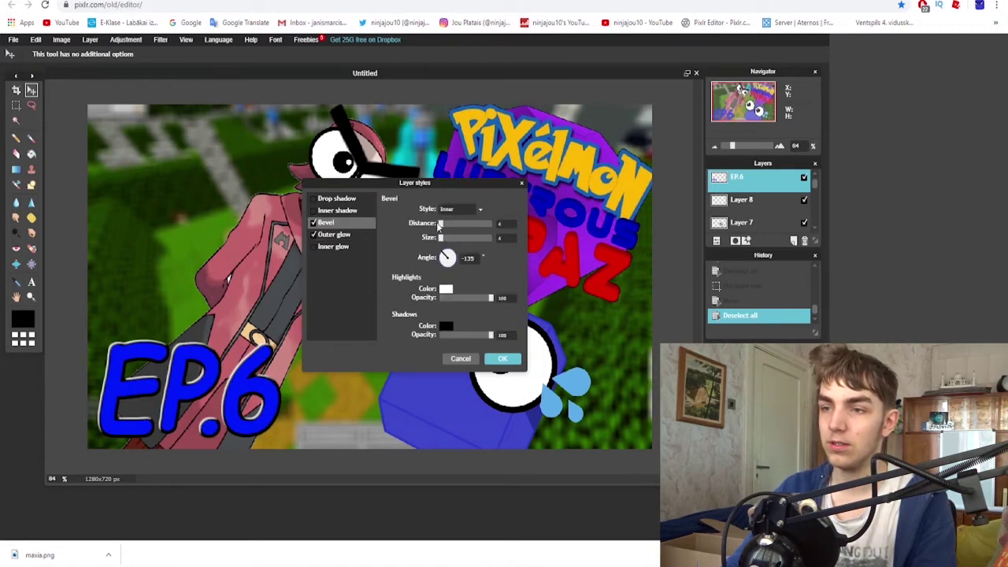
drag(442, 223, 440, 226)
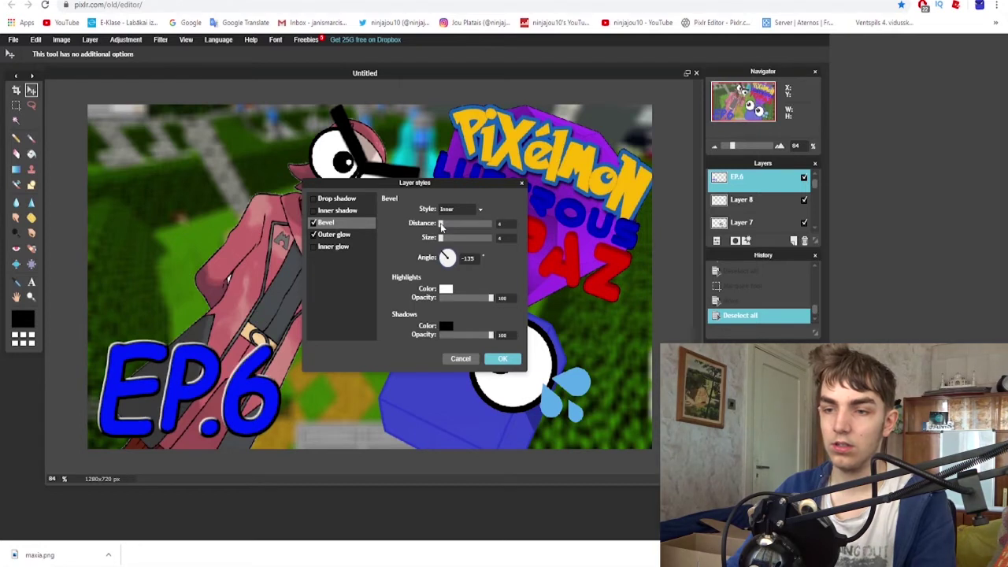
click(508, 359)
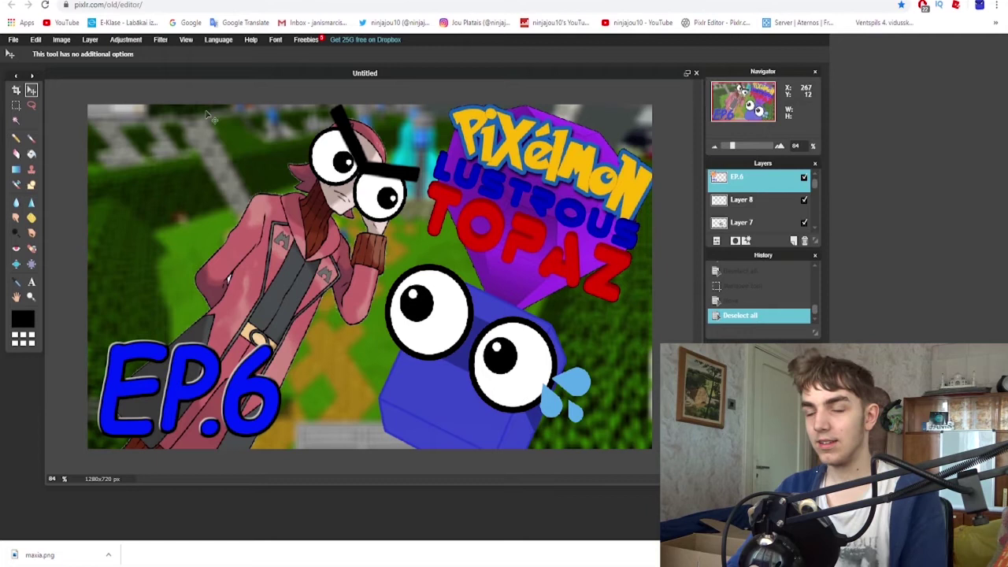
Step: Select the eyes layer, Layer 5, undoing an accidental move
scroll(754, 213, down, 2)
scroll(754, 212, down, 1)
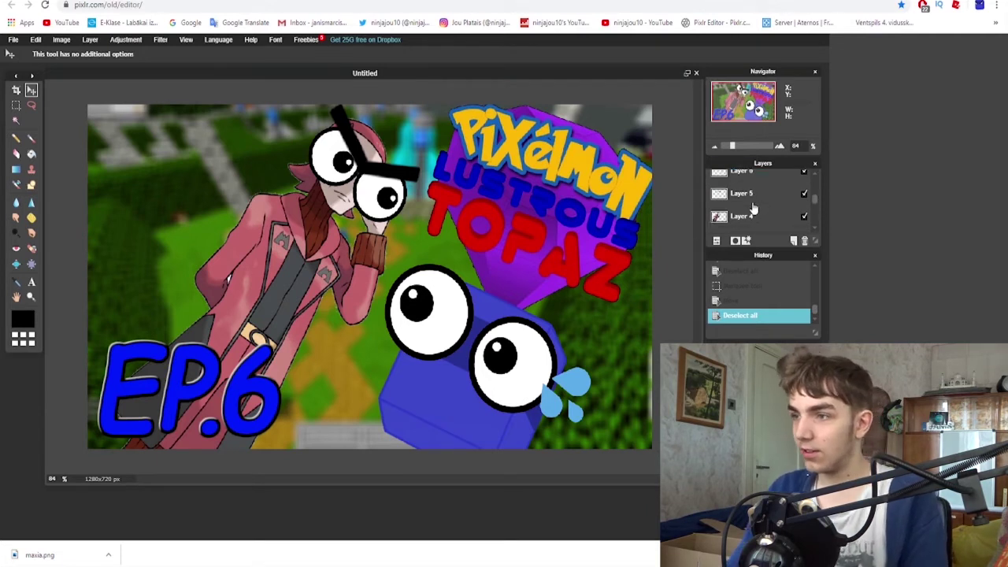
click(750, 197)
drag(146, 167, 224, 201)
key(ctrl+z)
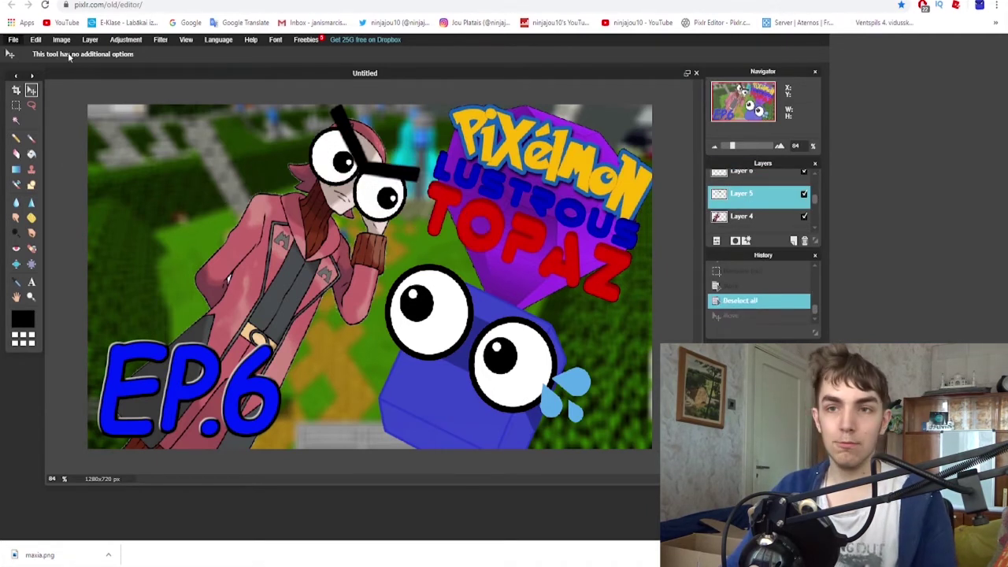
Step: Colorize the eyes red with Hue & Saturation: Hue 180, Lightness -15
click(127, 39)
click(145, 67)
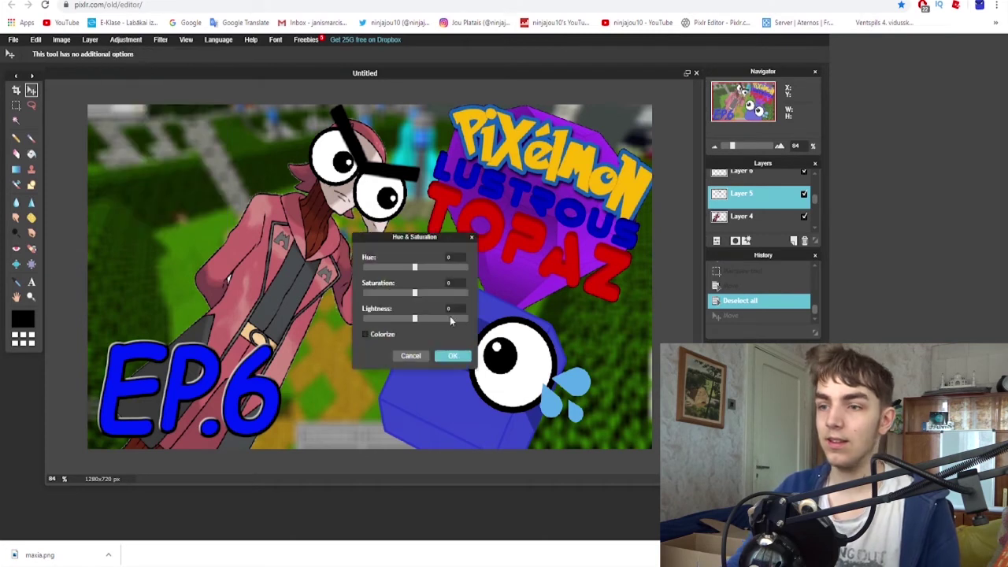
drag(416, 268, 414, 321)
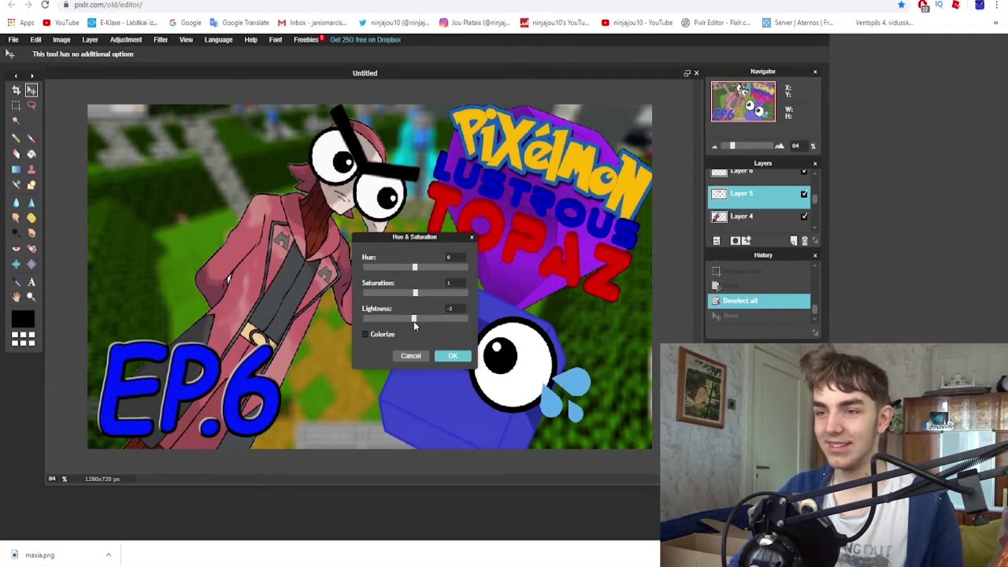
click(365, 334)
drag(417, 264, 474, 269)
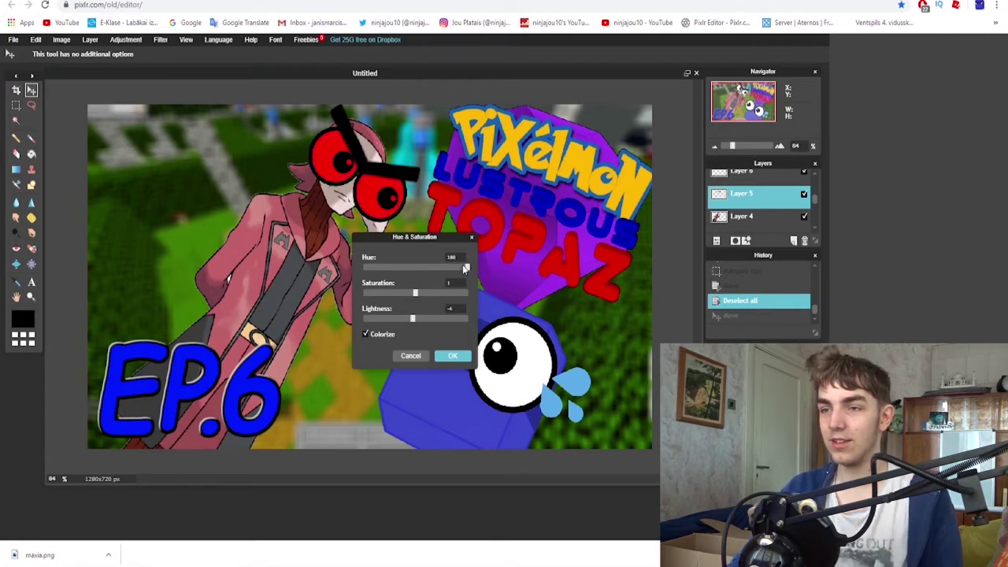
drag(413, 318, 458, 296)
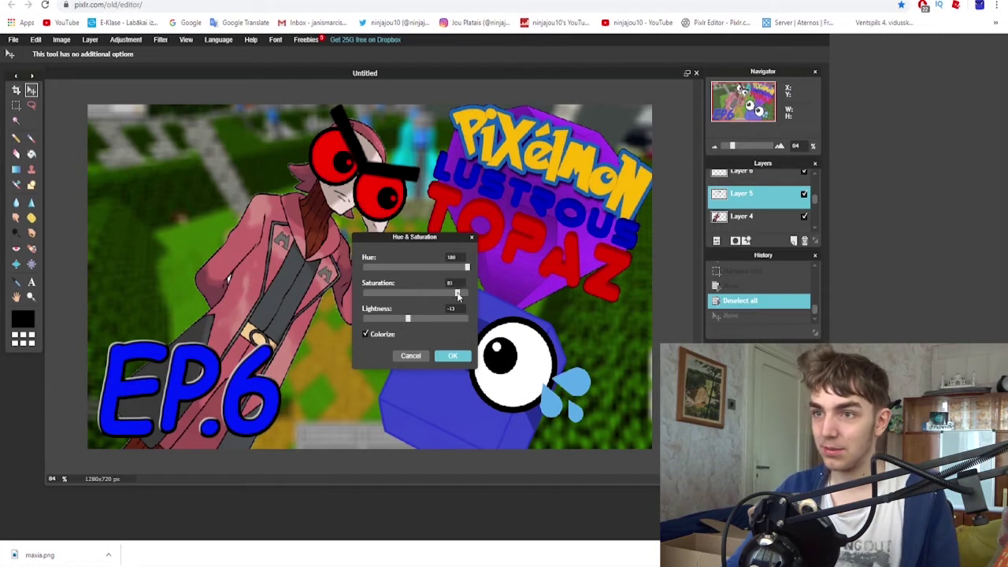
click(453, 356)
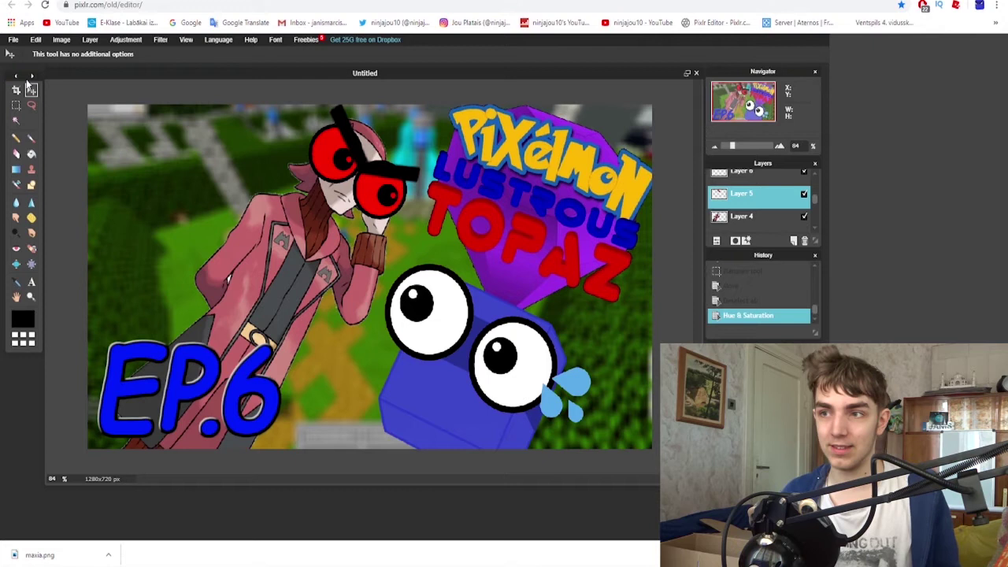
Step: Open the save settings with PNG chosen, then cancel without saving
click(13, 39)
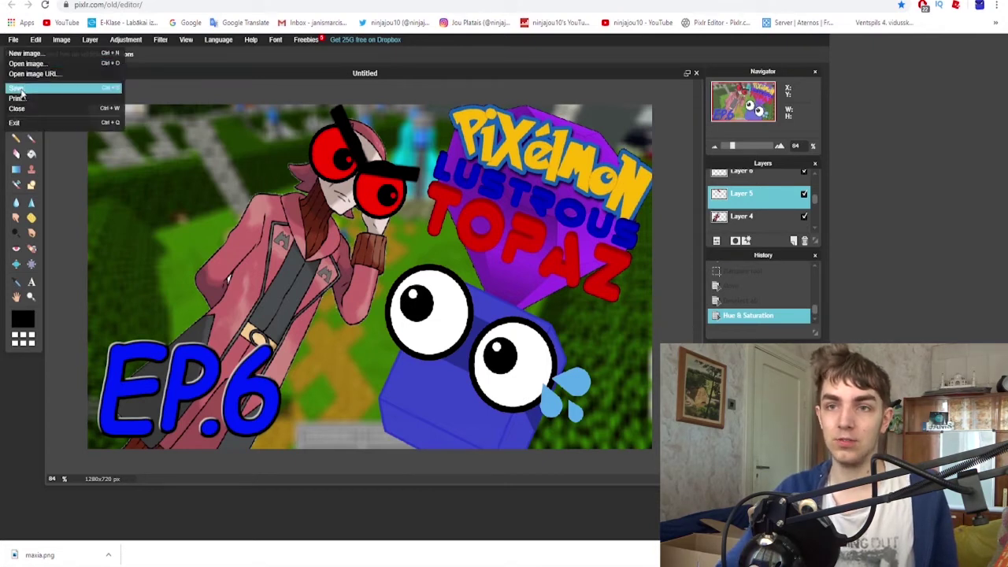
click(20, 89)
click(509, 252)
click(488, 267)
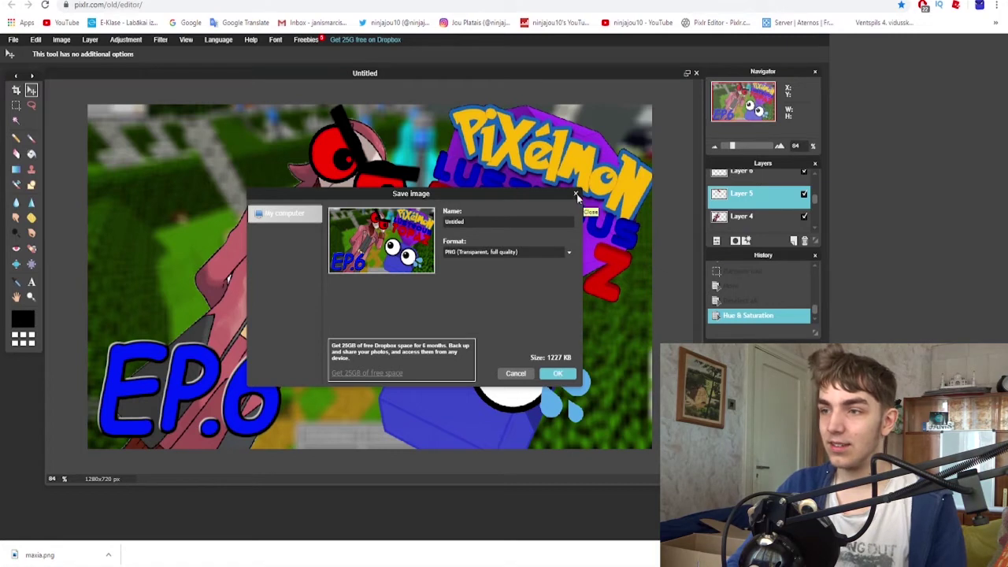
click(558, 373)
Step: Select the sweat-drop layer, undoing an accidental nudge
scroll(768, 203, up, 3)
scroll(768, 201, up, 1)
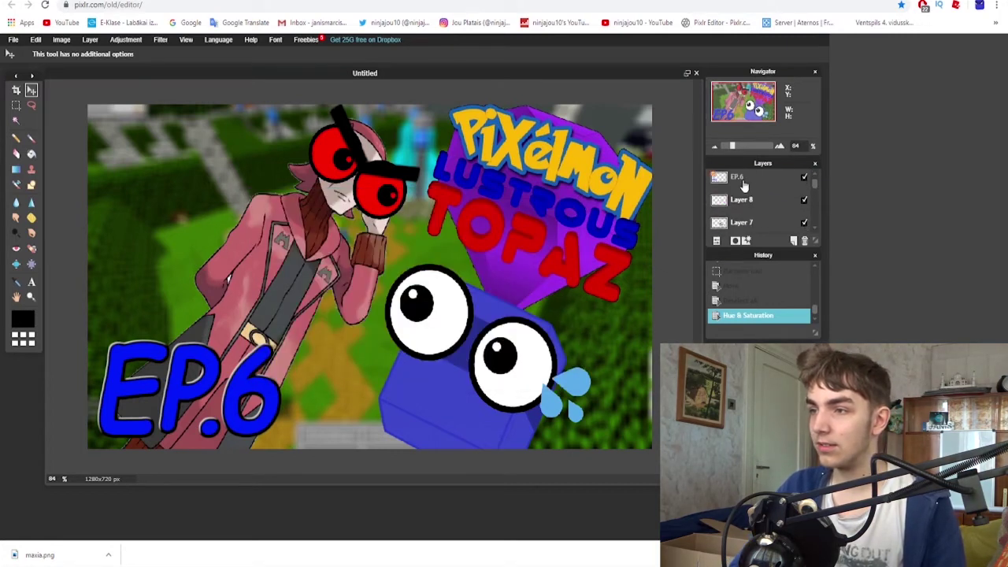
click(749, 201)
drag(445, 256, 493, 233)
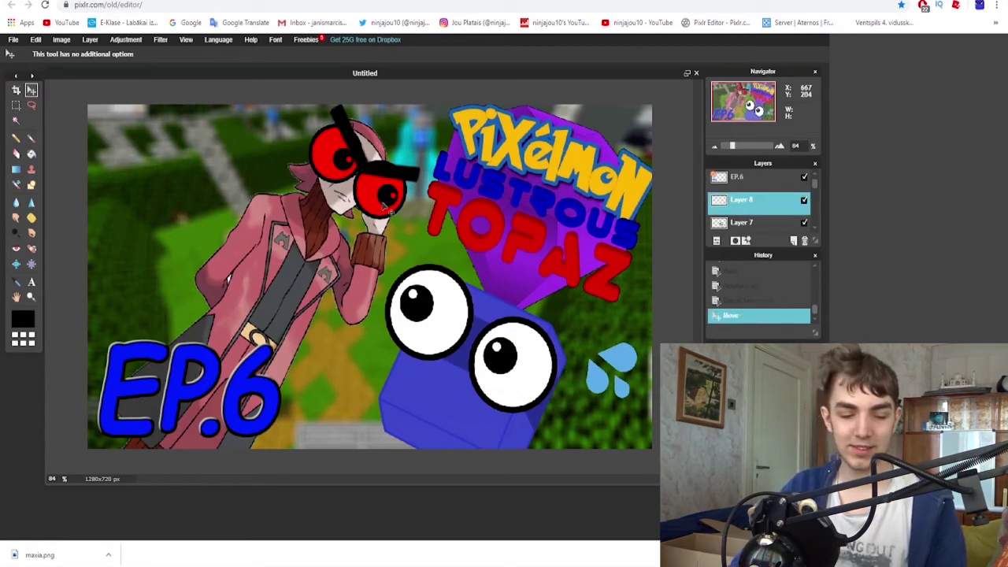
key(ctrl+z)
click(35, 39)
click(63, 125)
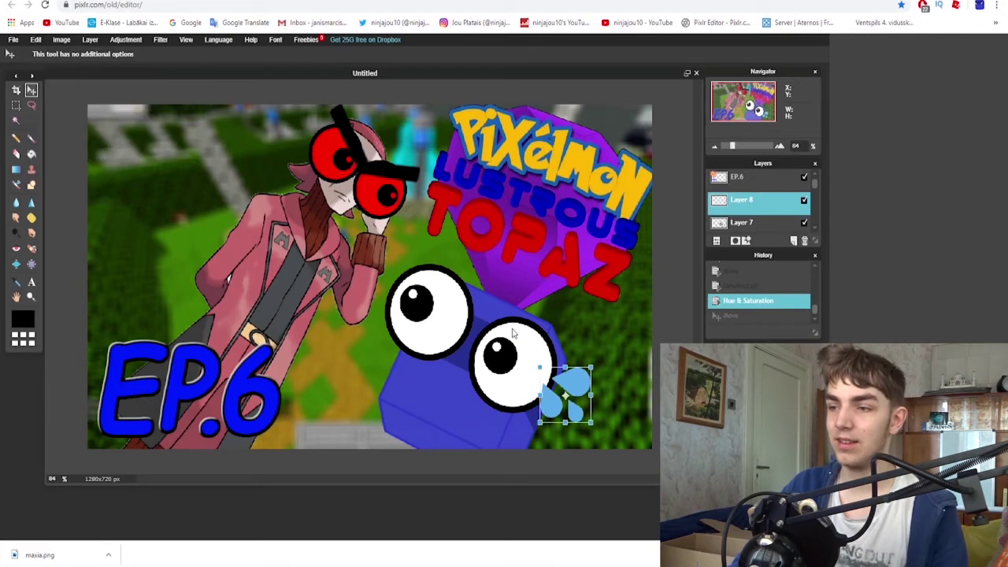
key(Return)
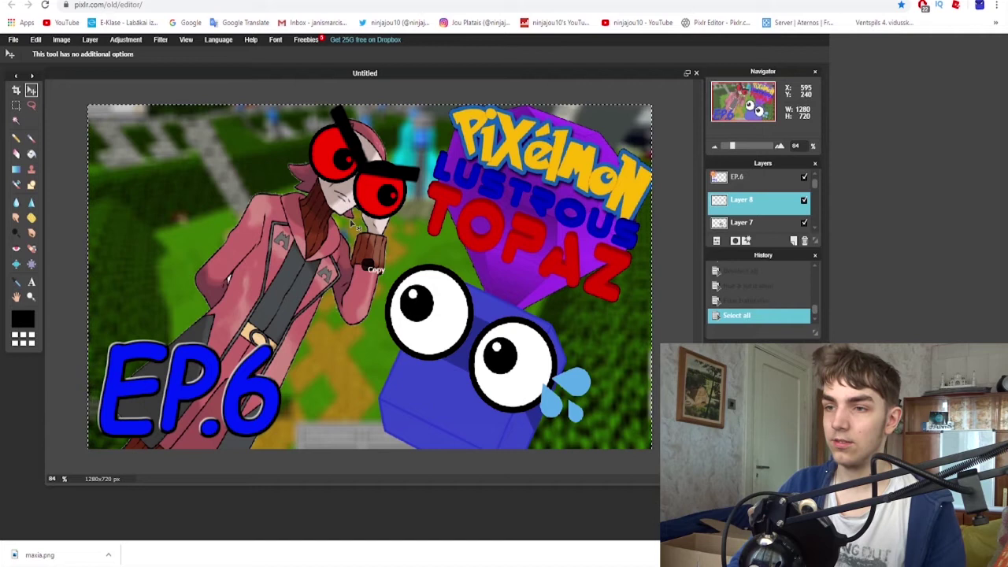
Step: Paste a copy of the drops and rotate it beside the blue creature's left eye
key(ctrl+v)
drag(423, 280, 619, 377)
click(35, 39)
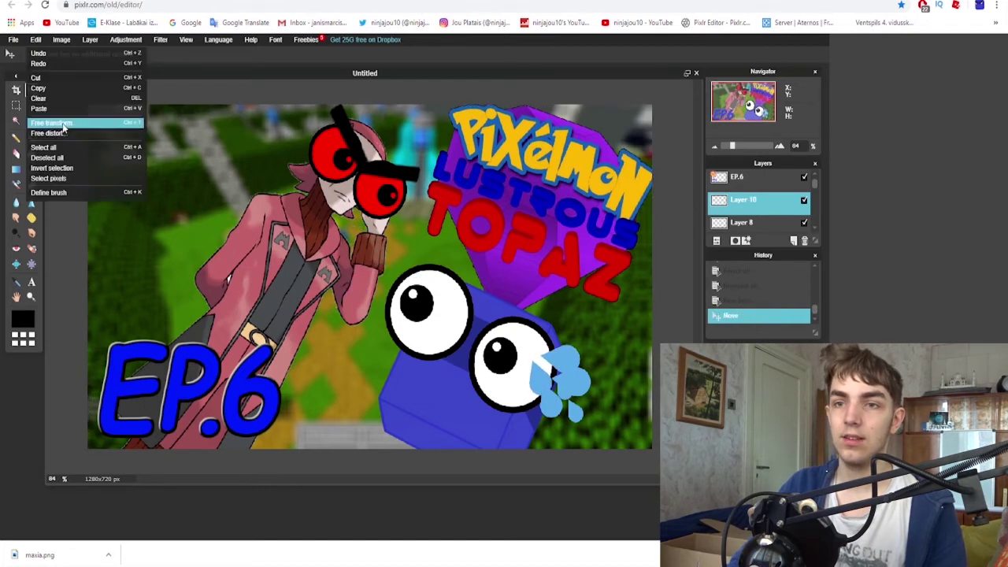
click(63, 125)
drag(587, 335, 405, 334)
key(Return)
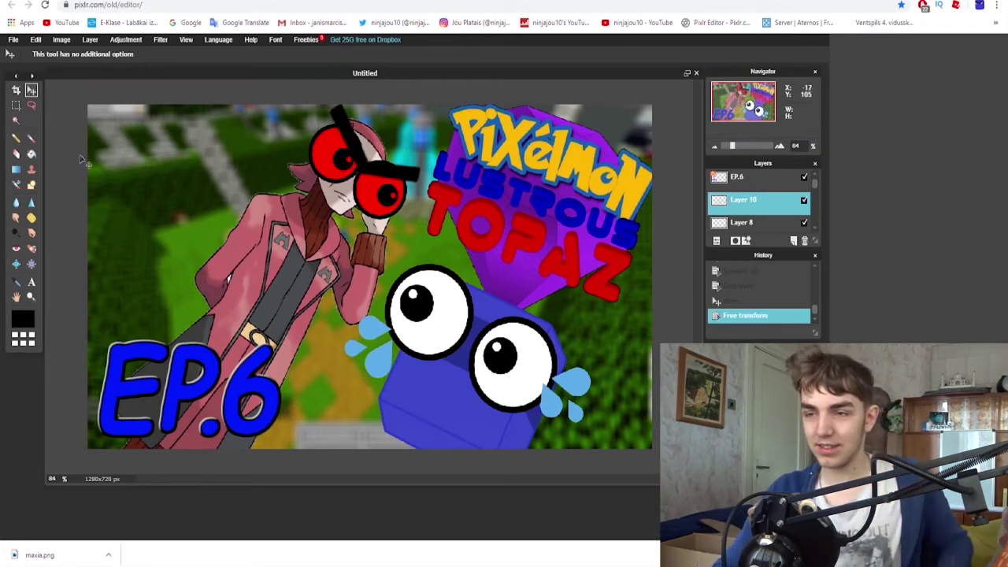
Step: Choose full-quality PNG as the save format
click(14, 40)
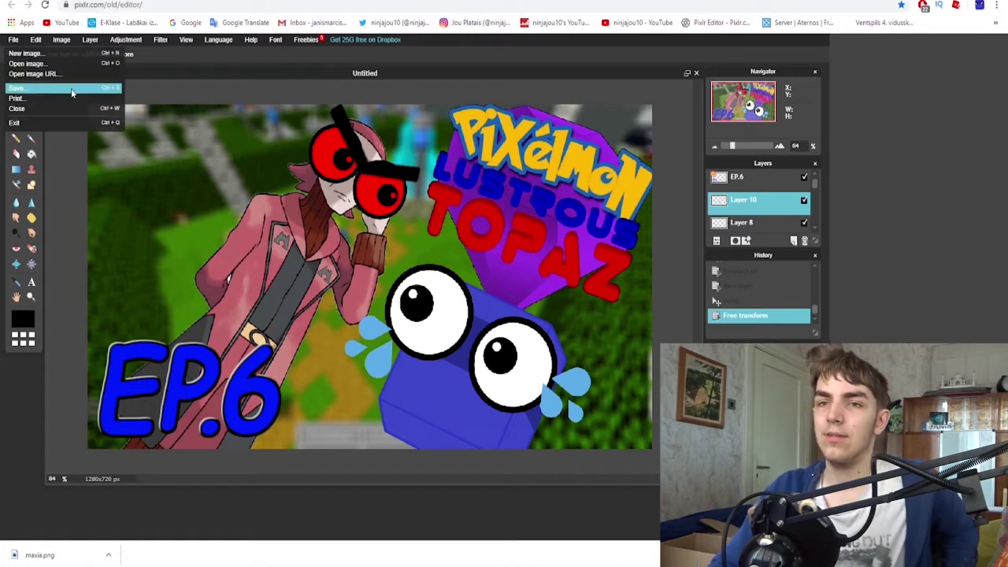
click(47, 87)
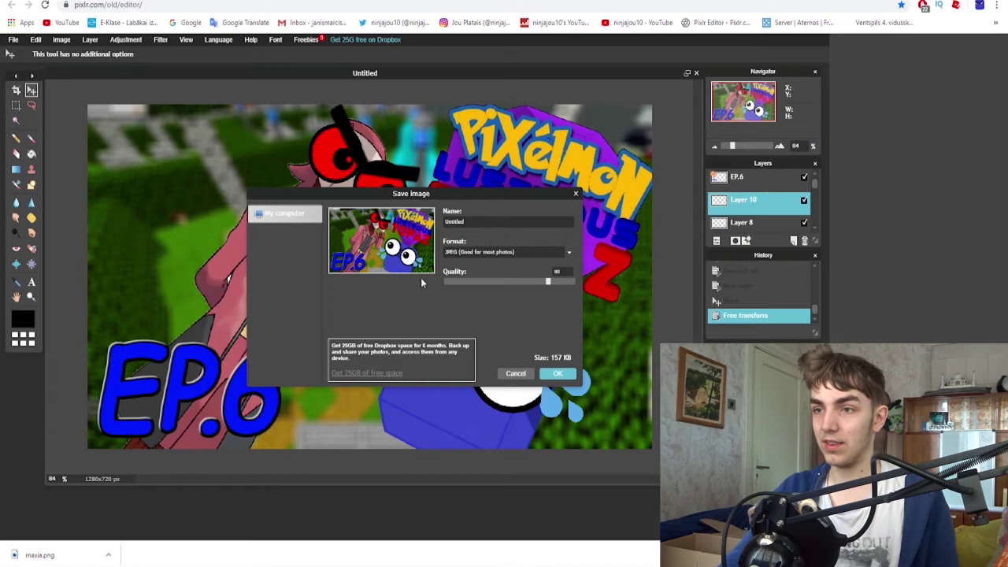
click(489, 253)
click(484, 273)
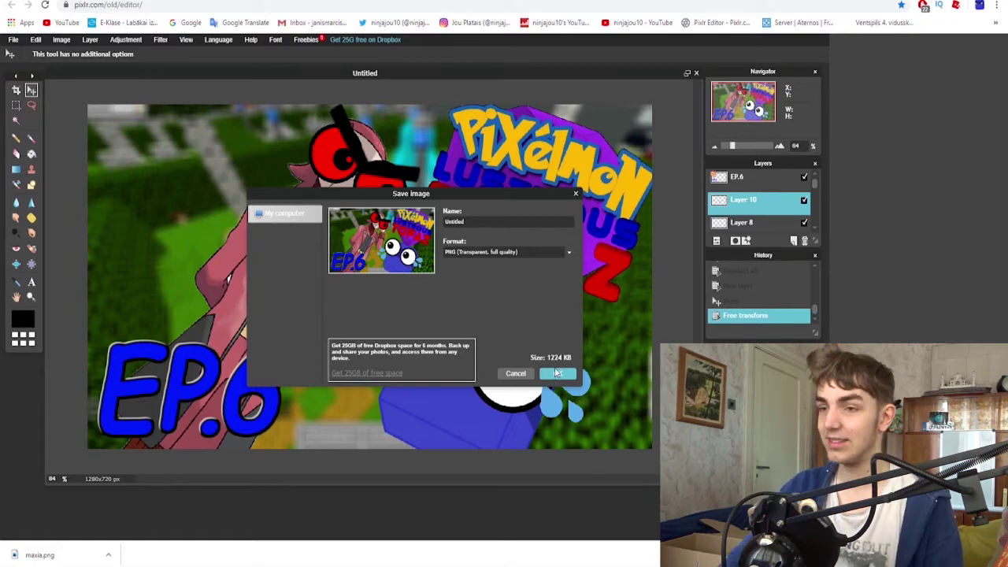
click(557, 375)
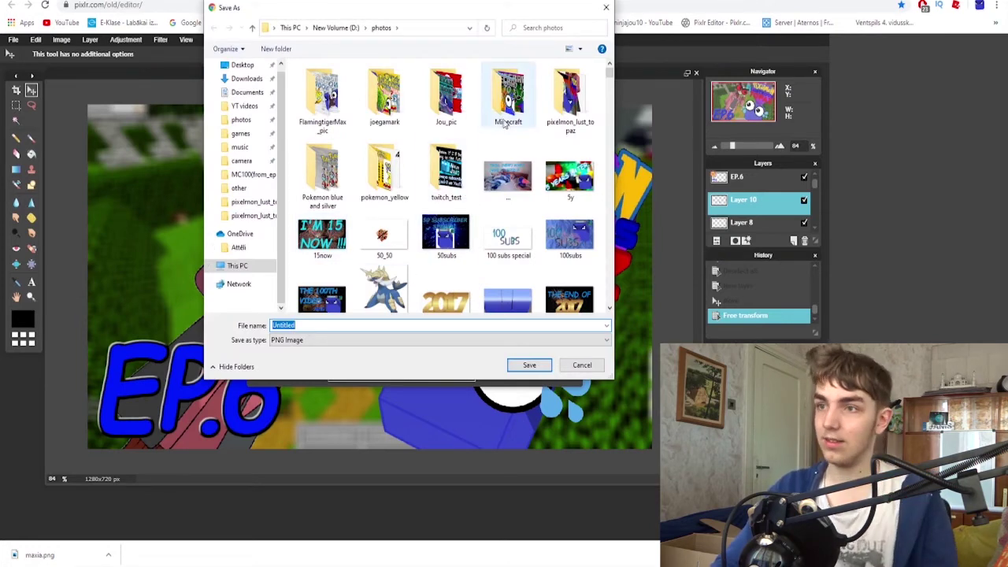
Step: Save the image as pixel_topaz6 in the pixelmon_lust_topaz folder
double_click(570, 94)
scroll(408, 250, down, 5)
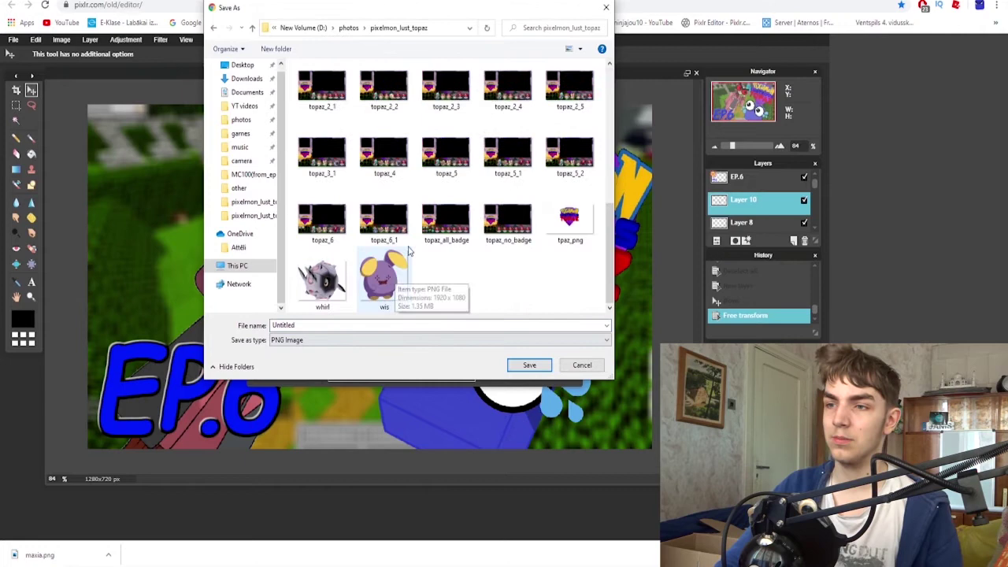
scroll(409, 251, up, 8)
scroll(497, 240, down, 8)
scroll(497, 241, up, 3)
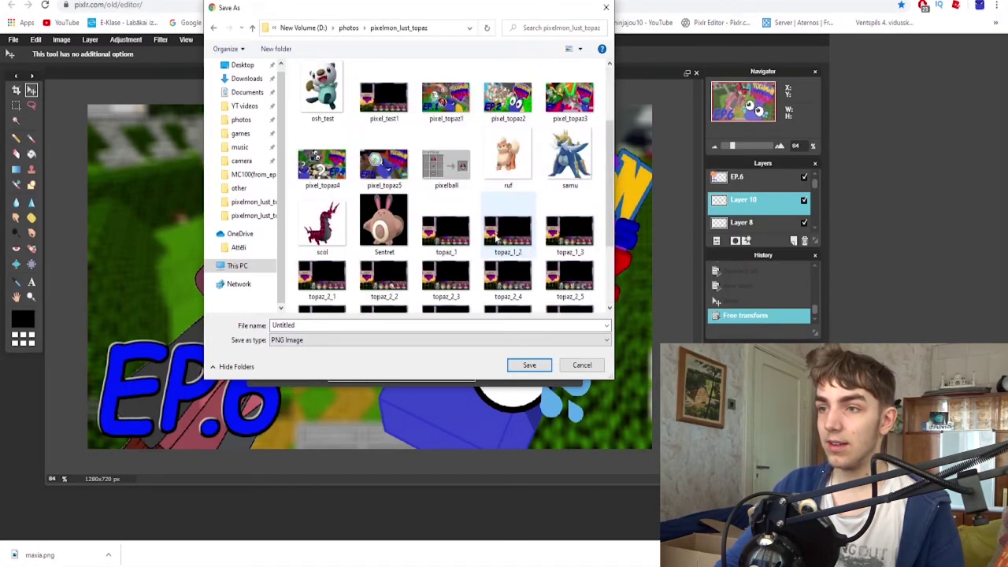
click(383, 165)
click(327, 326)
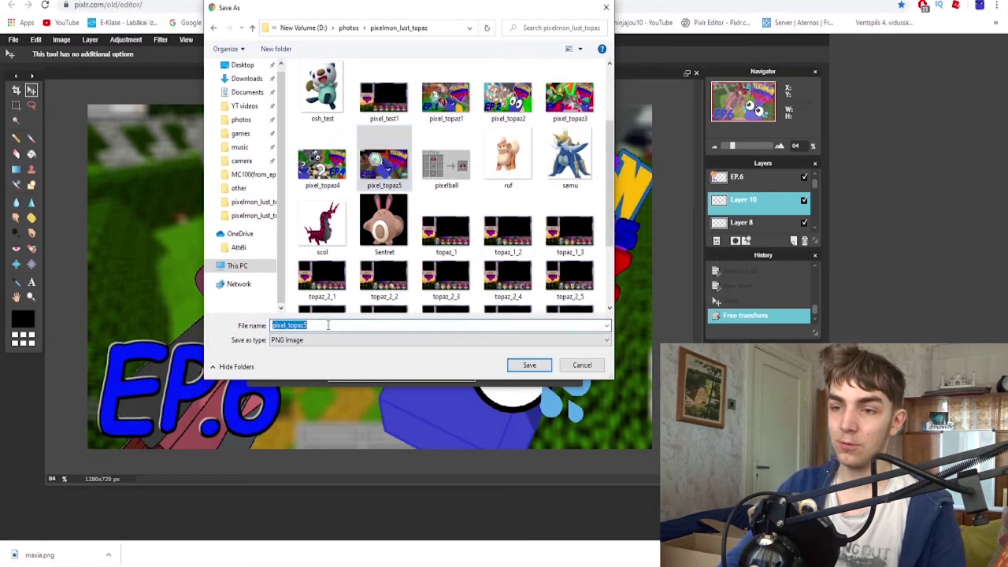
click(335, 325)
key(Return)
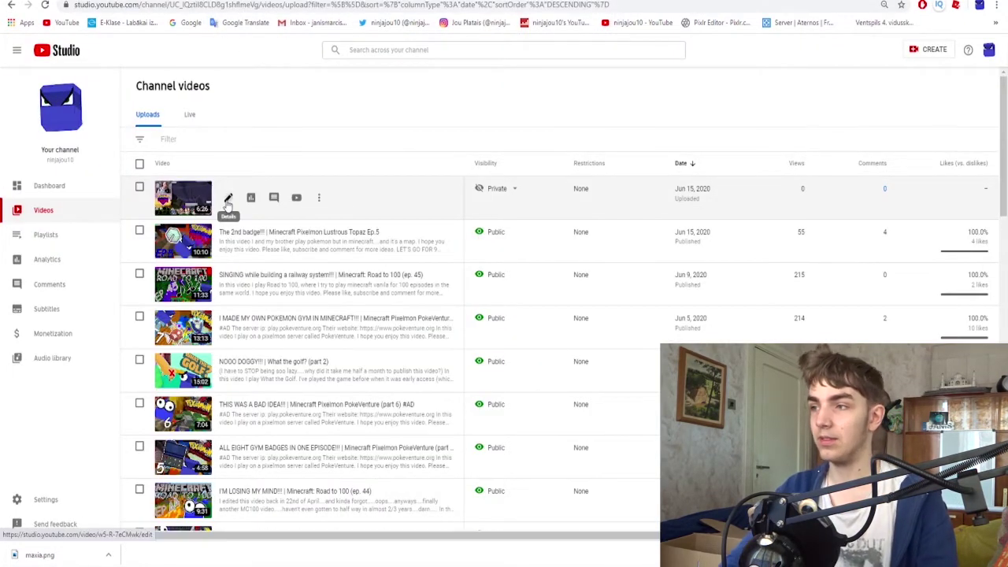
Step: Upload pixel_topaz6 as the topaz6 video's custom thumbnail and save it
click(227, 200)
scroll(181, 394, down, 1)
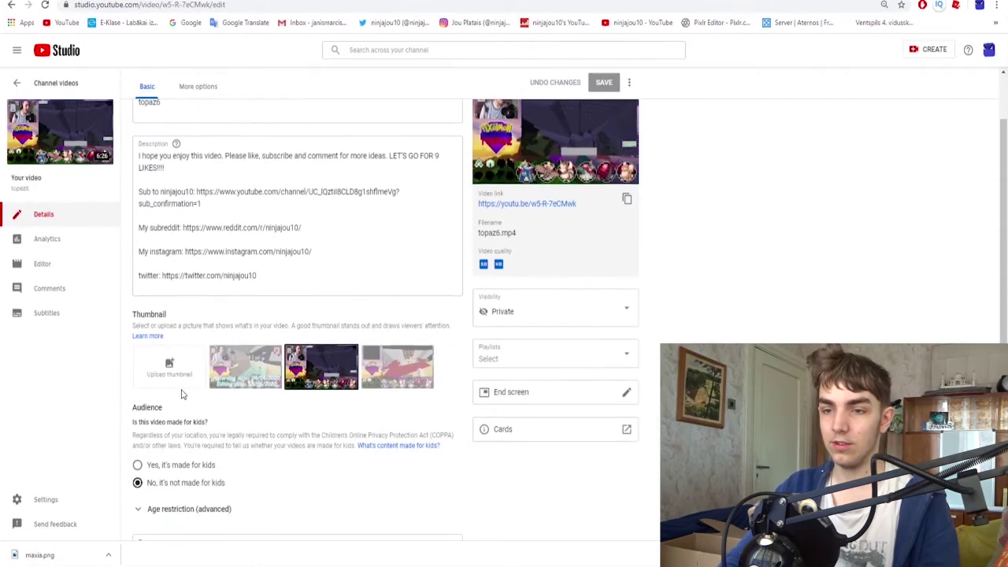
click(169, 368)
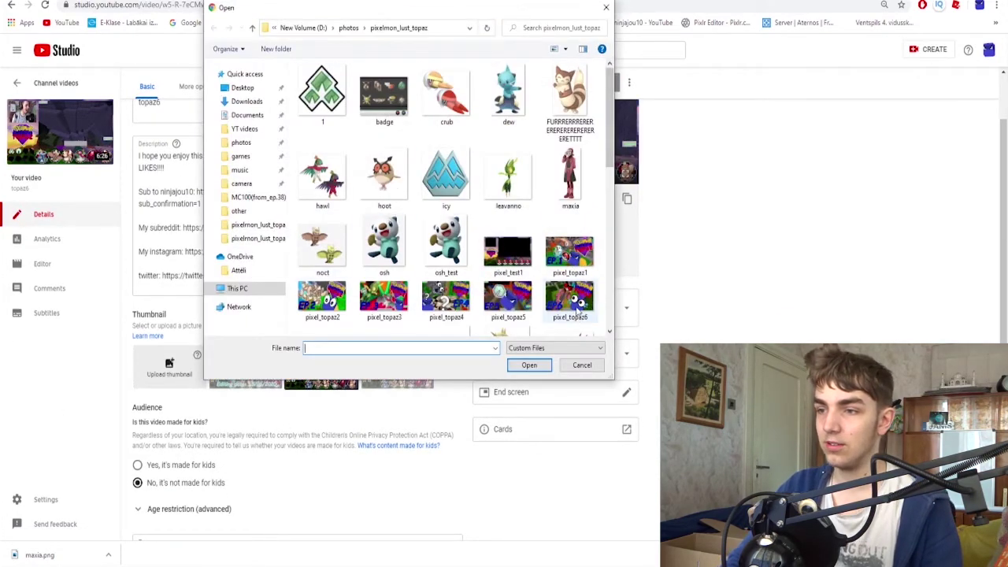
double_click(577, 309)
click(606, 79)
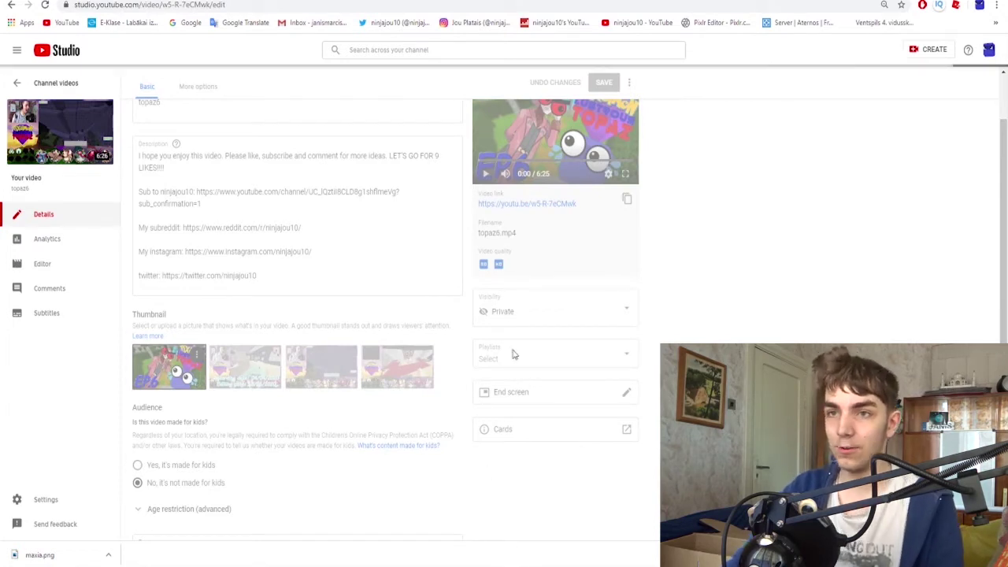
key(ctrl+t)
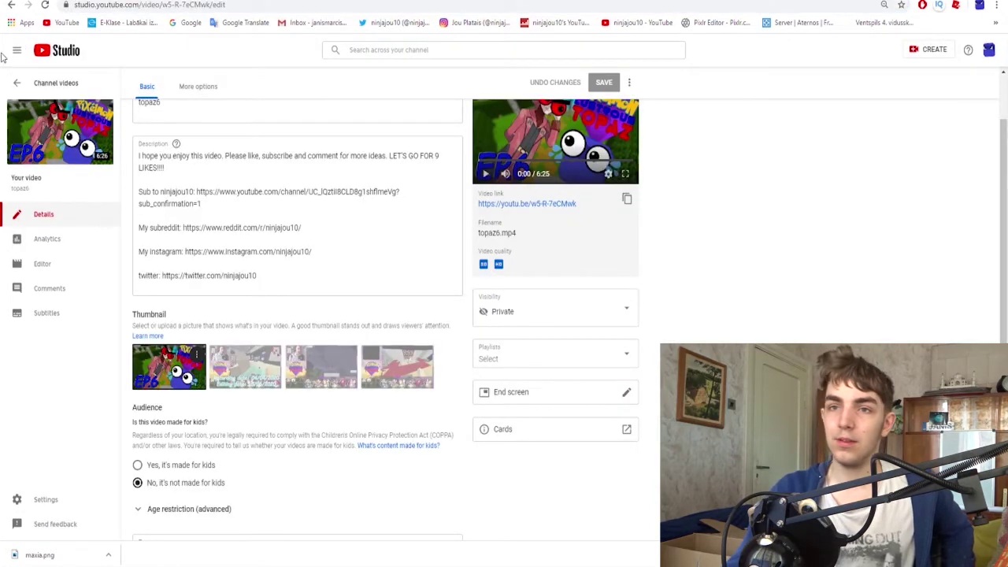
Step: Return to Channel videos and sort the list by date, oldest first
click(19, 83)
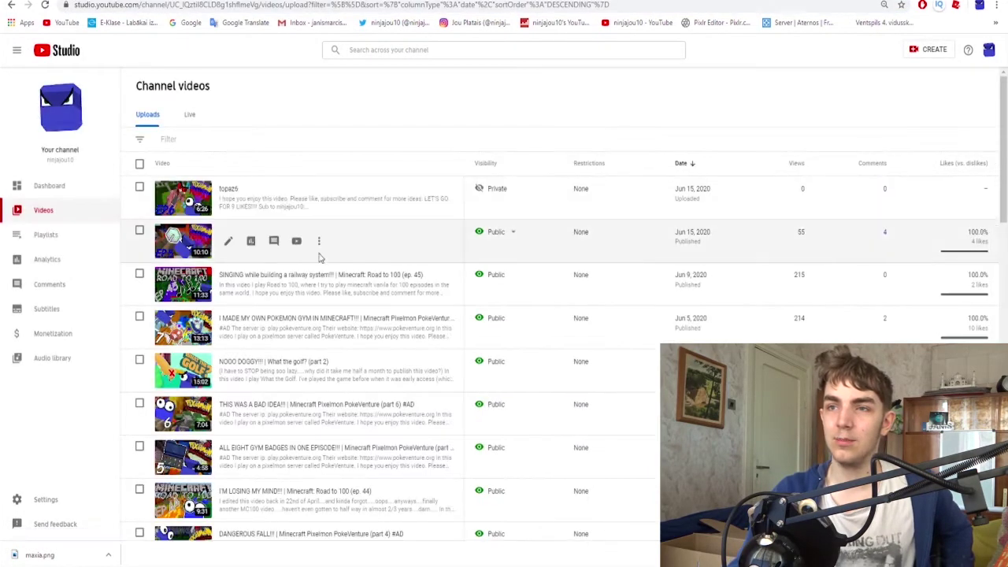
scroll(245, 263, down, 10)
scroll(236, 237, up, 10)
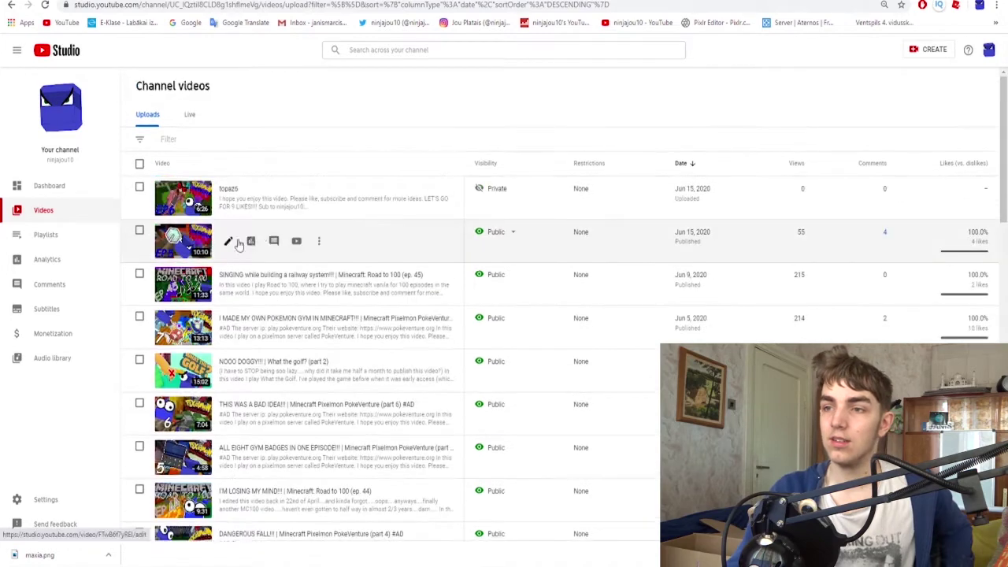
click(682, 163)
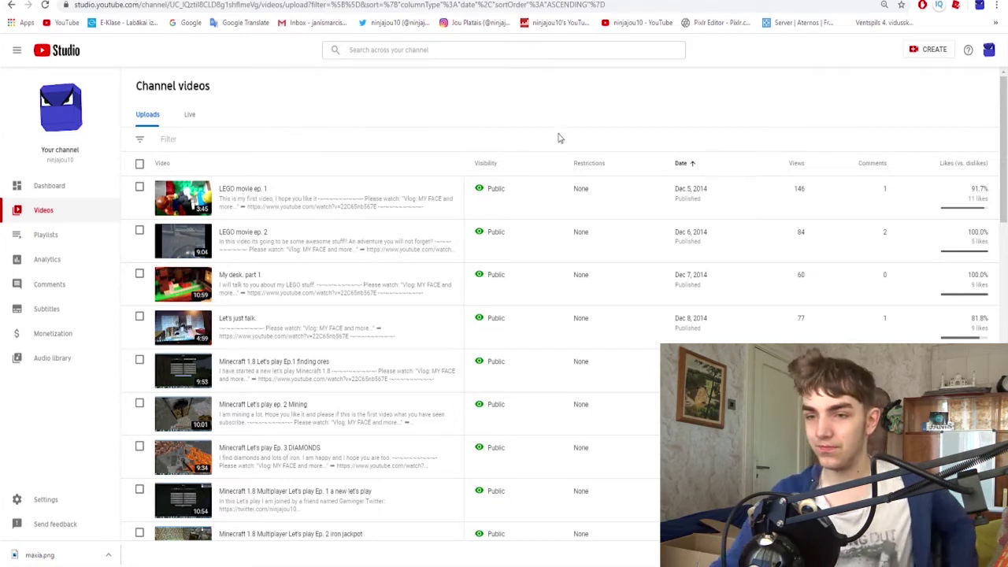
Step: Scroll to the end of the Channel videos list and advance to the page starting with December 2016 uploads
scroll(543, 290, down, 3)
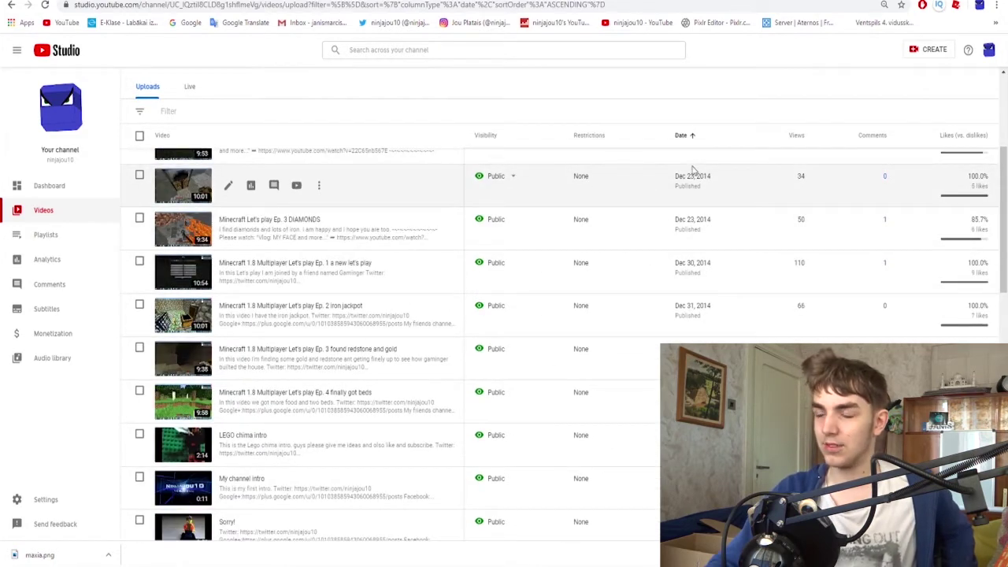
scroll(731, 264, down, 7)
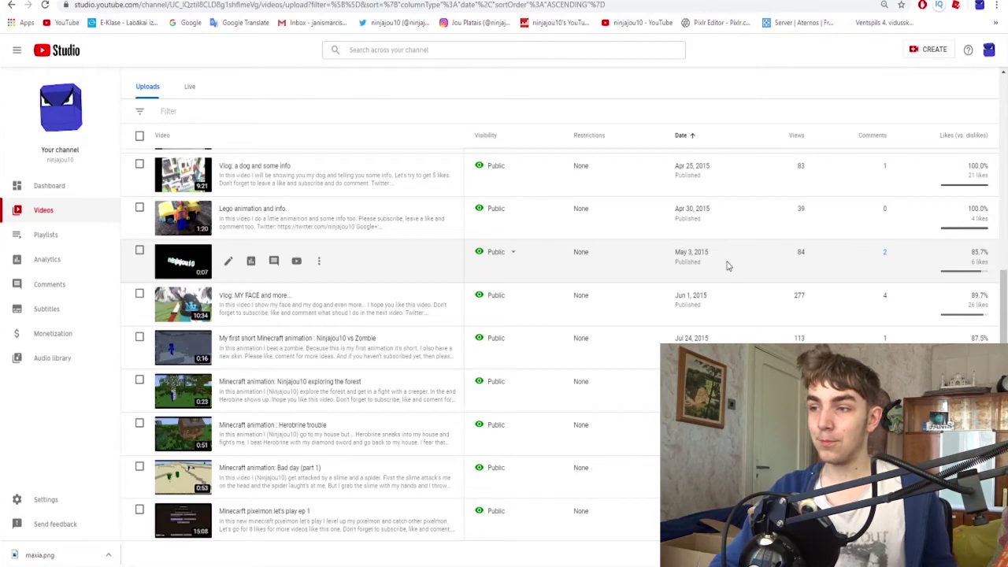
scroll(727, 266, down, 5)
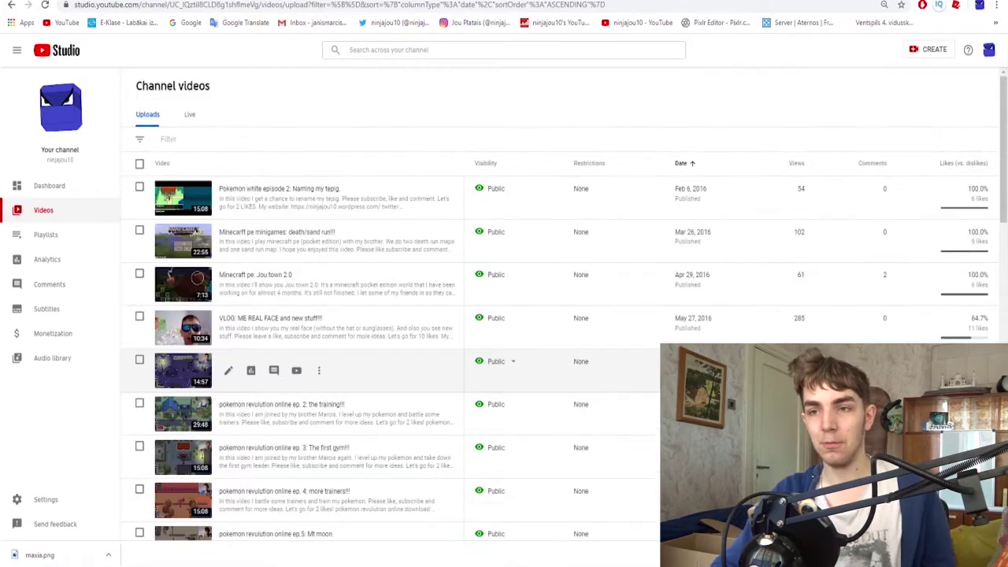
scroll(504, 315, down, 2)
scroll(504, 339, down, 15)
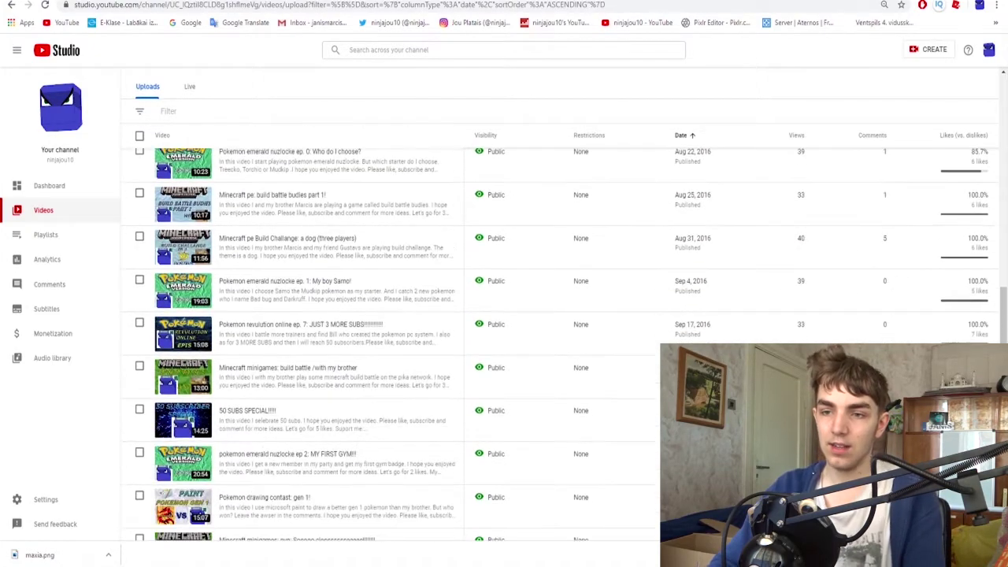
scroll(394, 347, up, 10)
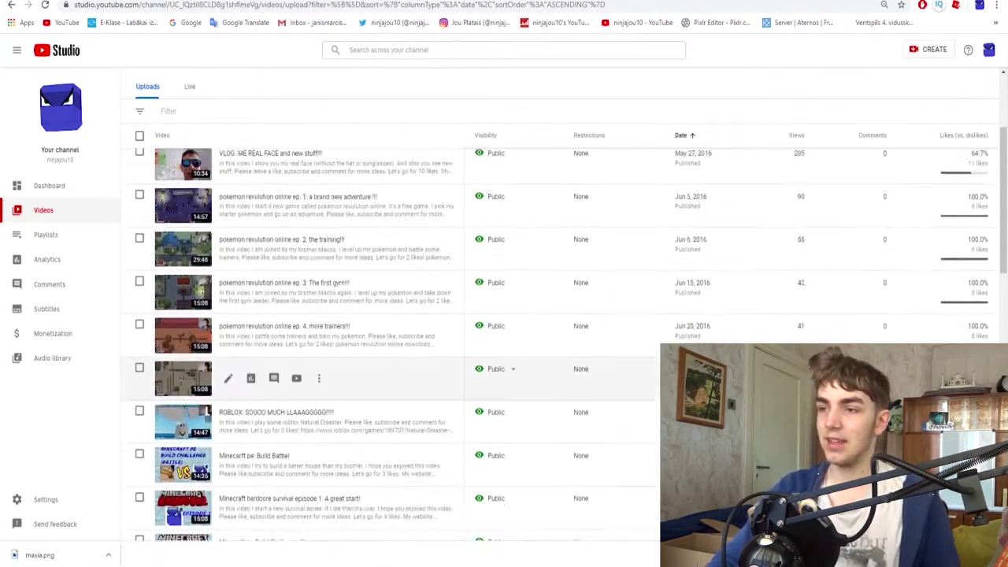
scroll(733, 340, down, 1)
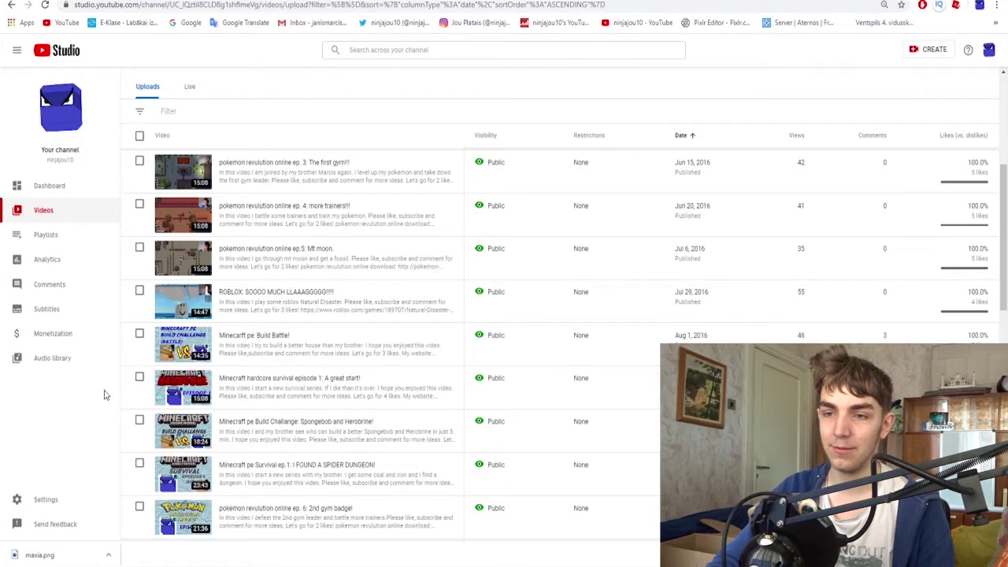
scroll(281, 383, down, 10)
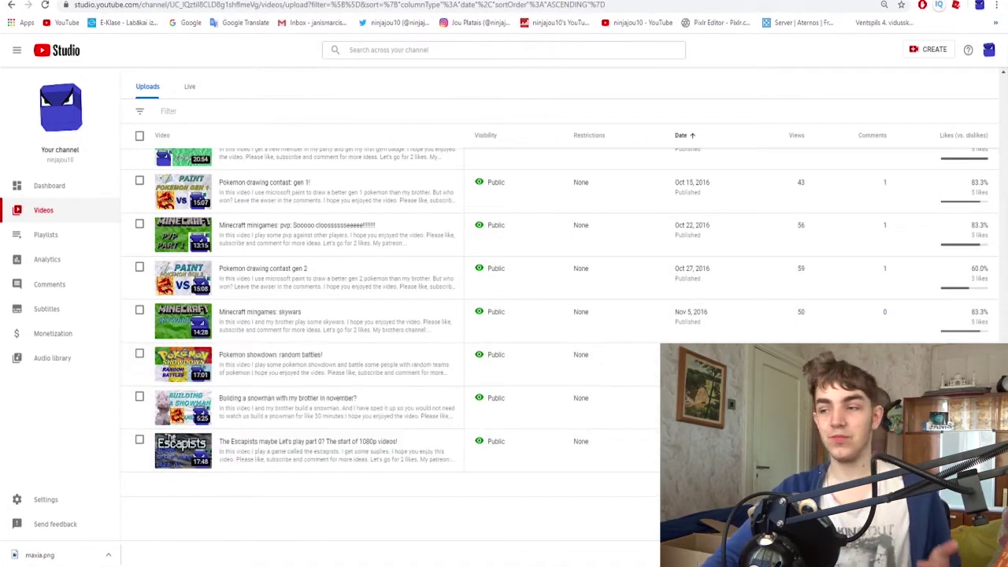
click(945, 492)
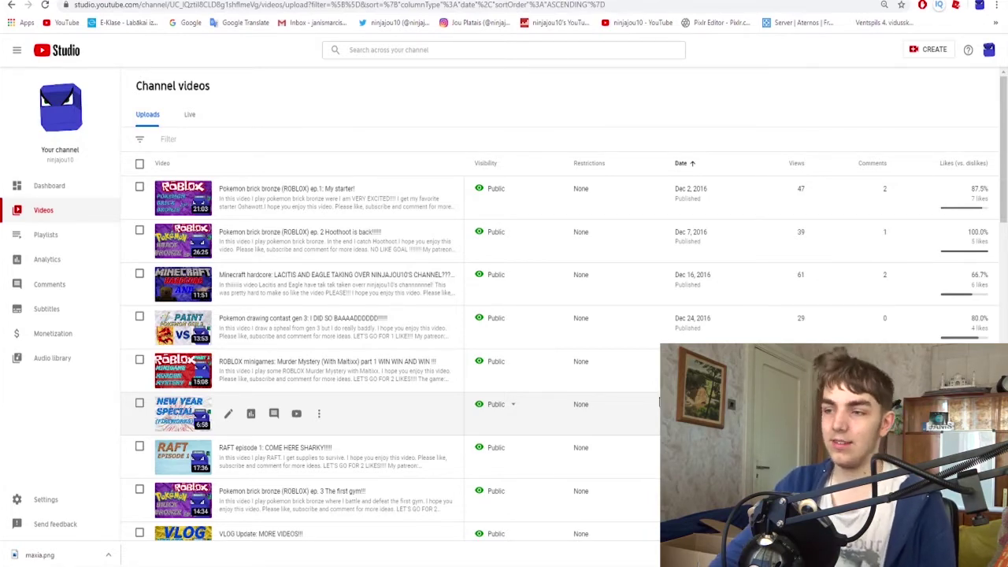
Step: Page forward through the uploads to the April 2017 page, then the mid-July 2017 page
scroll(788, 402, down, 2)
scroll(551, 370, down, 3)
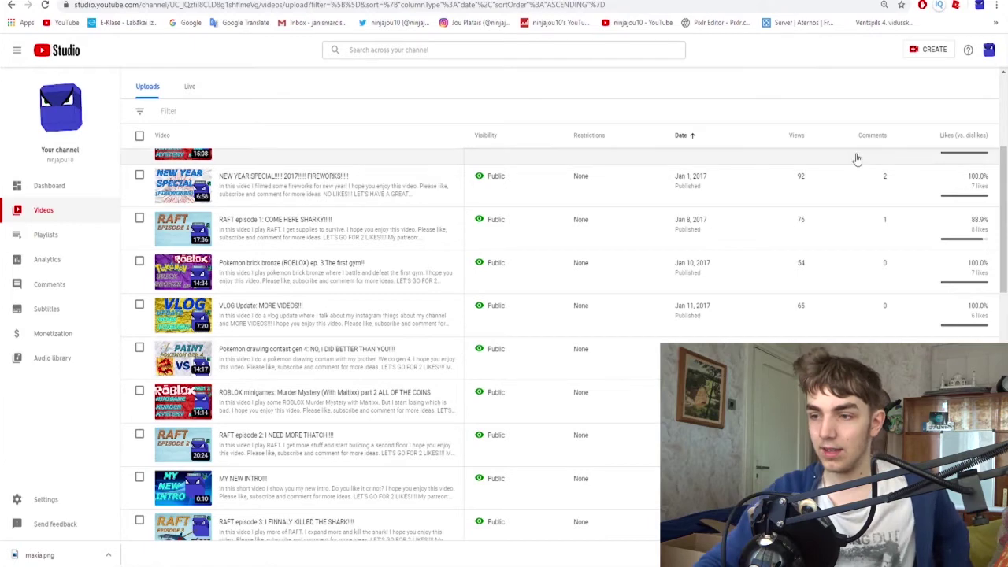
scroll(835, 288, down, 5)
scroll(831, 289, down, 3)
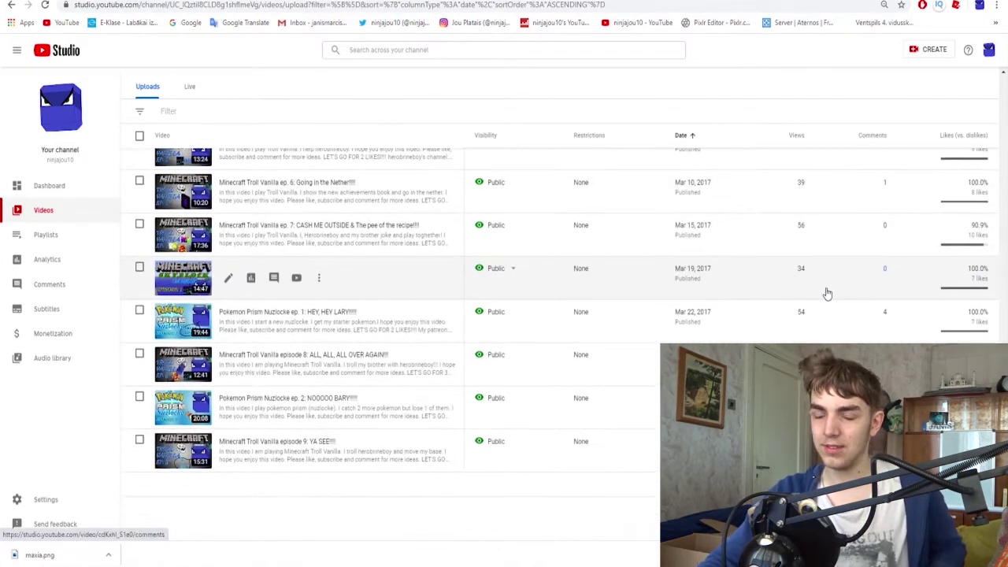
click(956, 551)
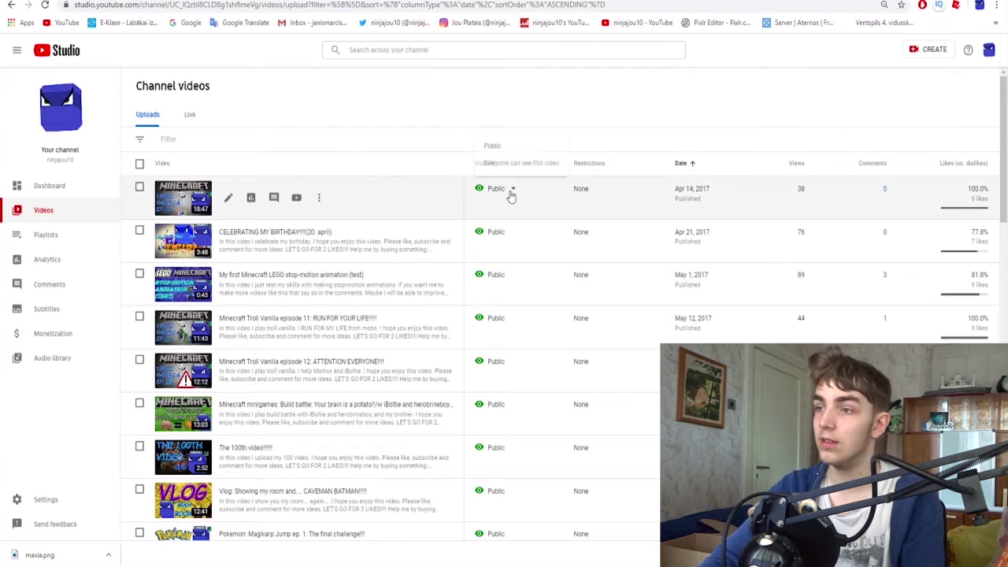
scroll(597, 286, down, 5)
scroll(602, 289, down, 8)
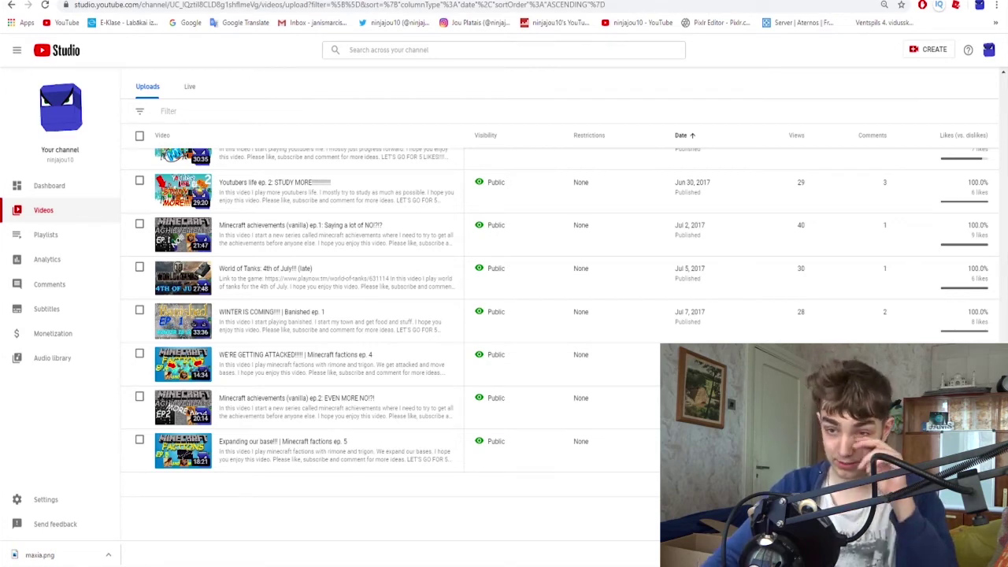
click(945, 485)
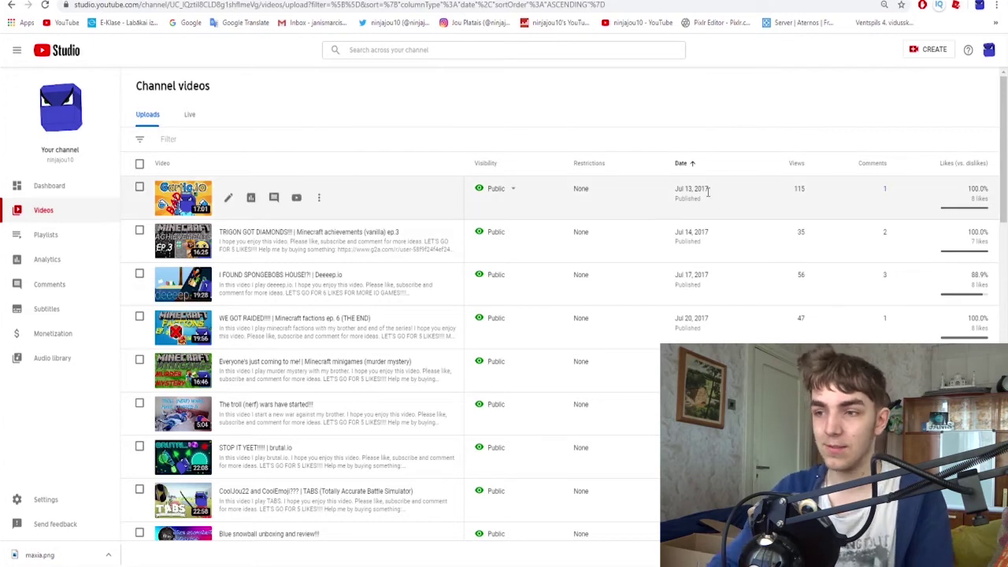
Step: Advance further to the September 2017 uploads page, then the April 2018 page
scroll(728, 229, down, 10)
scroll(727, 235, down, 10)
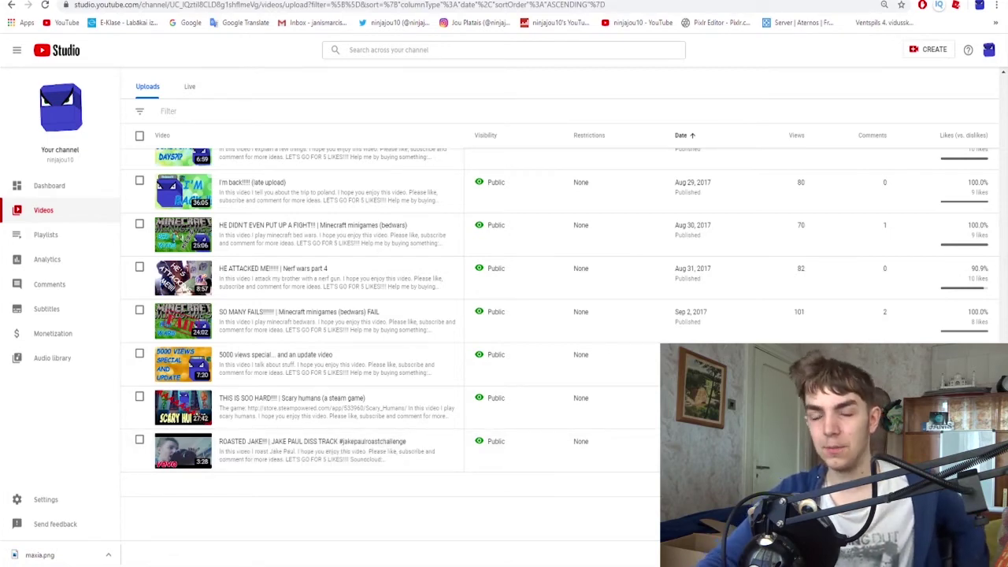
click(955, 495)
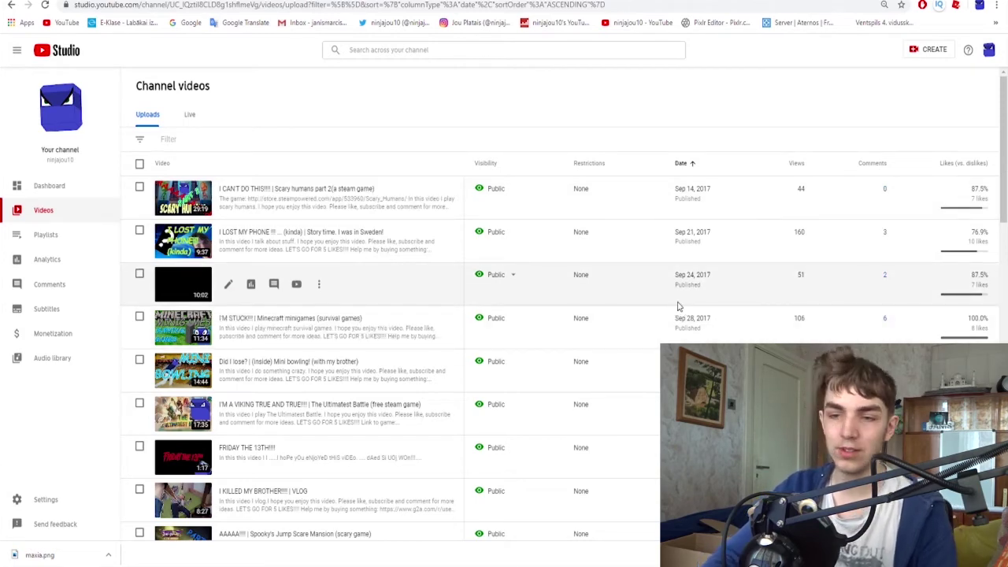
scroll(676, 307, down, 1)
scroll(676, 307, down, 4)
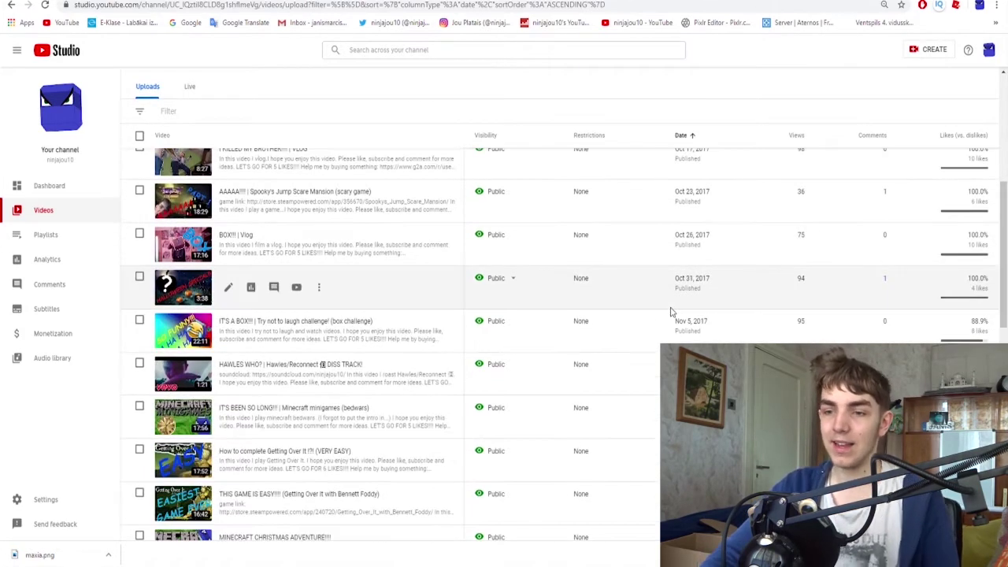
scroll(671, 312, down, 10)
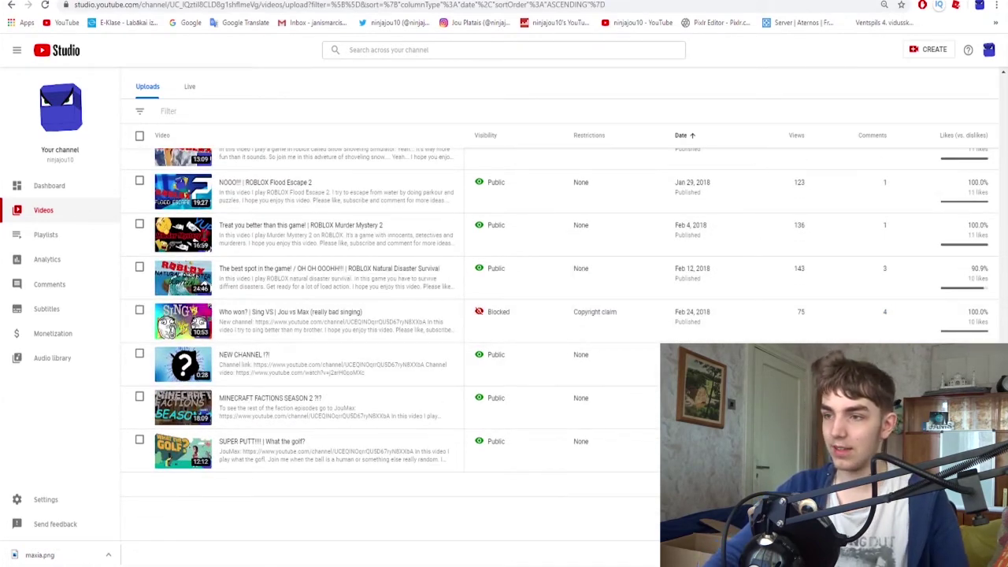
click(956, 520)
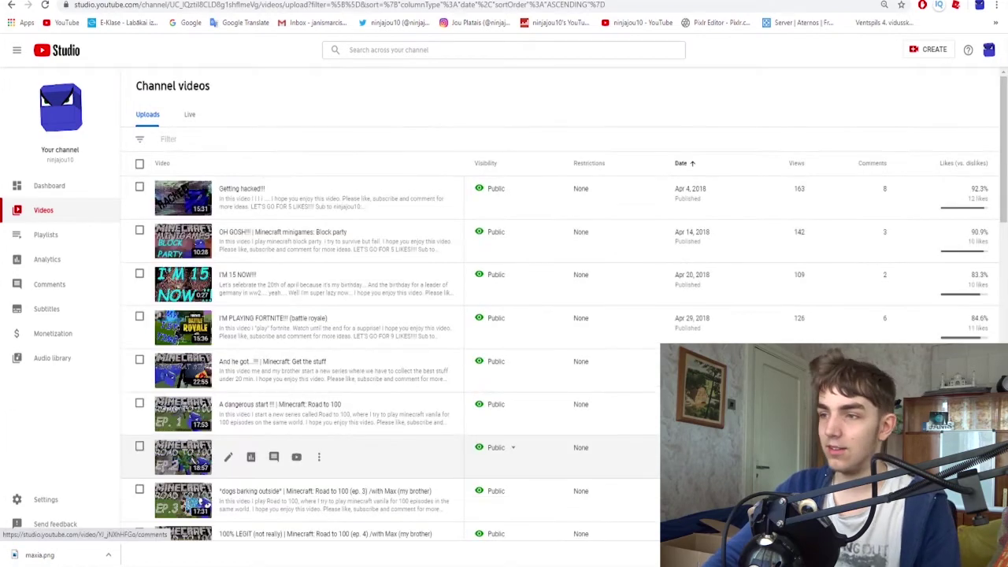
Step: Scroll down through the 2018 uploads toward the November–December 2018 videos
scroll(829, 308, down, 3)
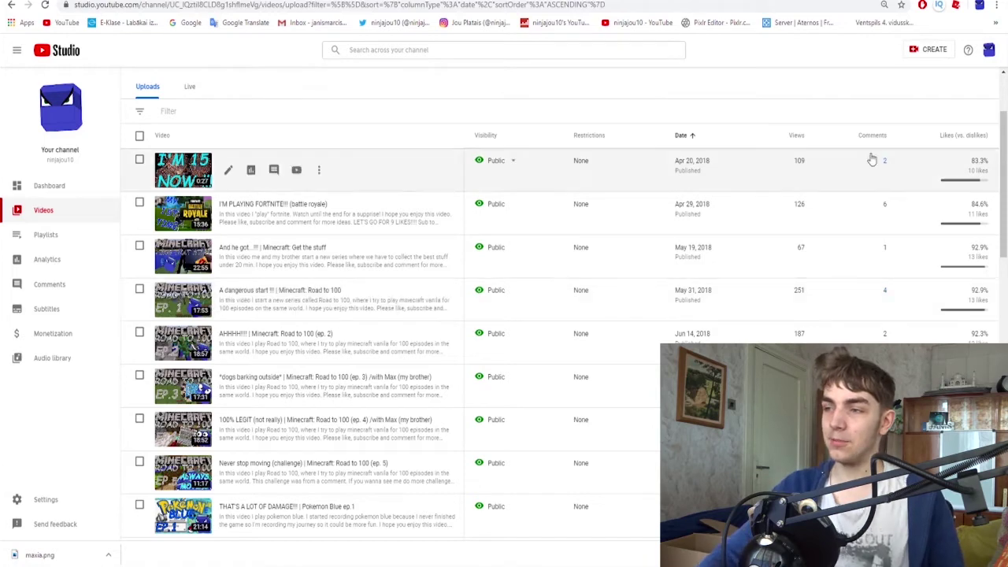
scroll(831, 307, down, 3)
scroll(830, 307, down, 2)
scroll(823, 304, up, 5)
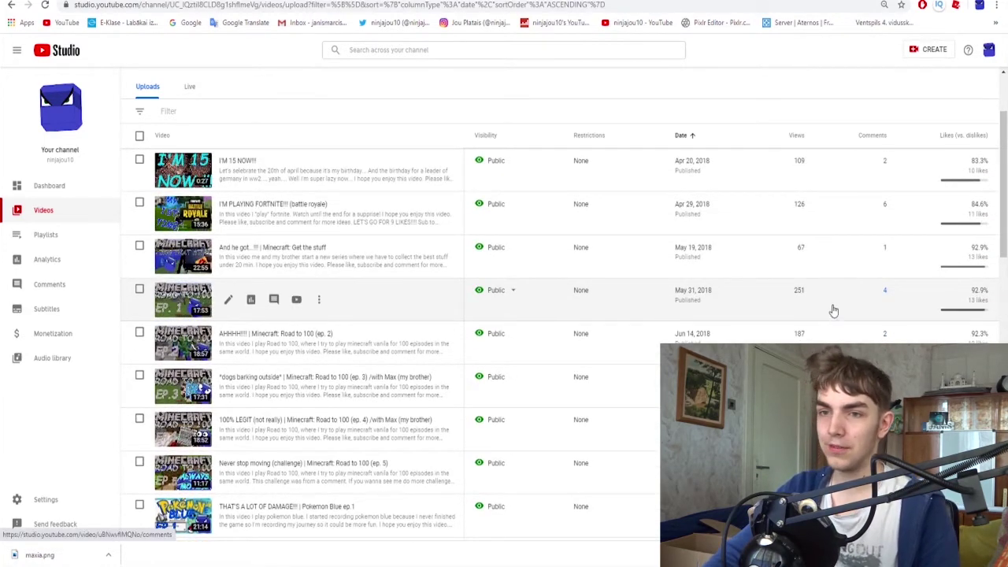
scroll(863, 327, down, 6)
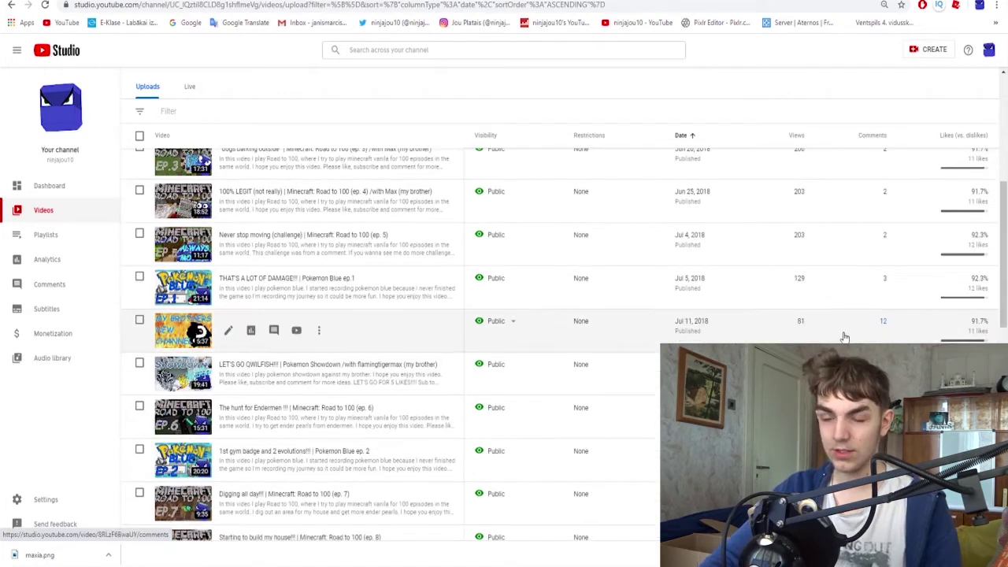
scroll(844, 337, down, 4)
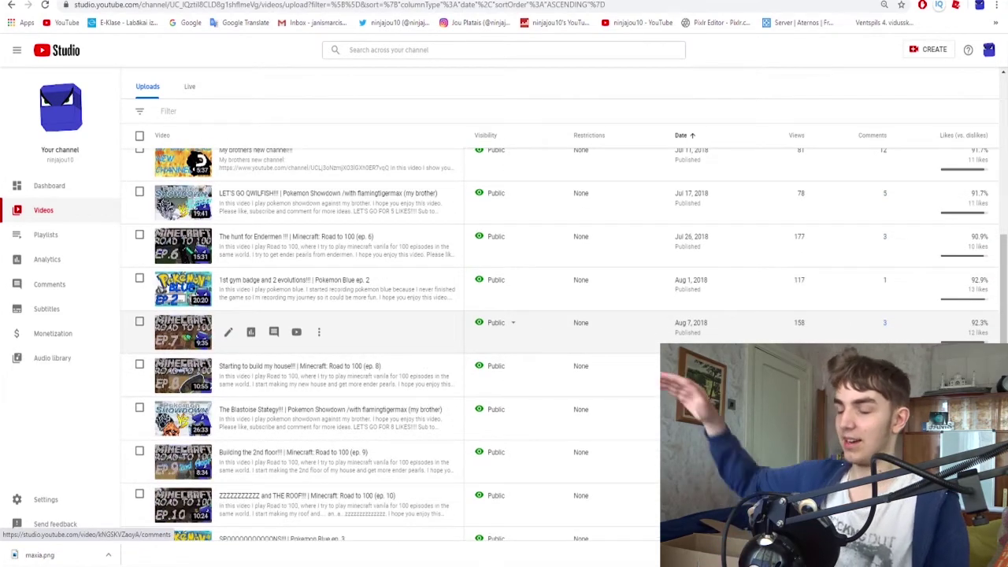
scroll(885, 323, down, 6)
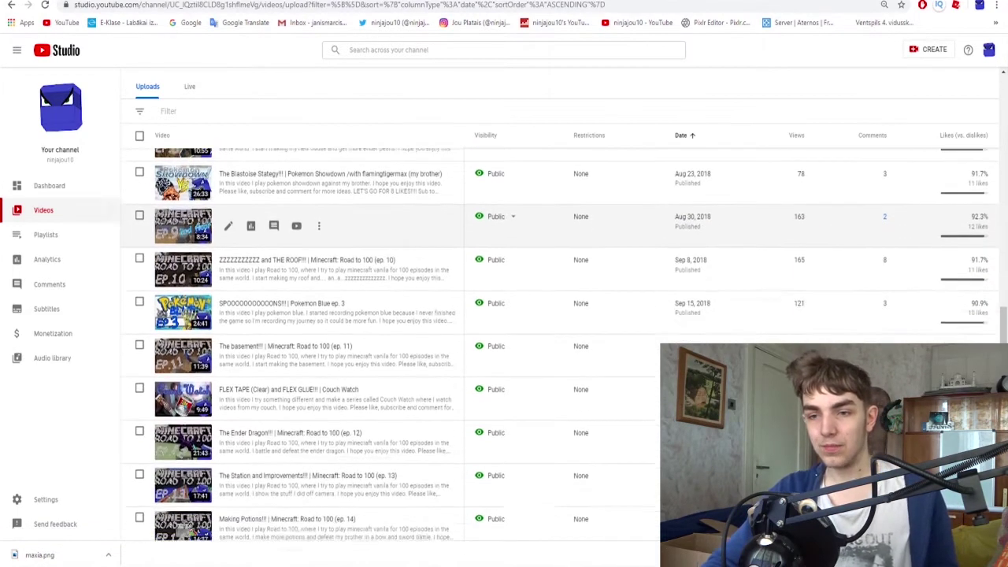
scroll(866, 363, down, 4)
scroll(866, 363, down, 2)
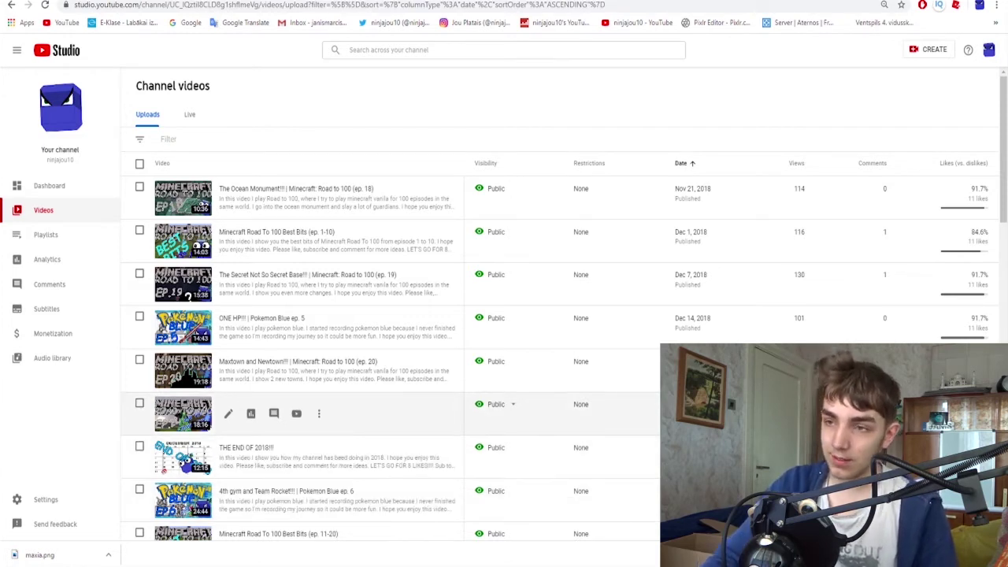
Step: Advance to the June 2019 uploads page and scroll on toward the Dec 24, 2019 videos
scroll(575, 379, down, 1)
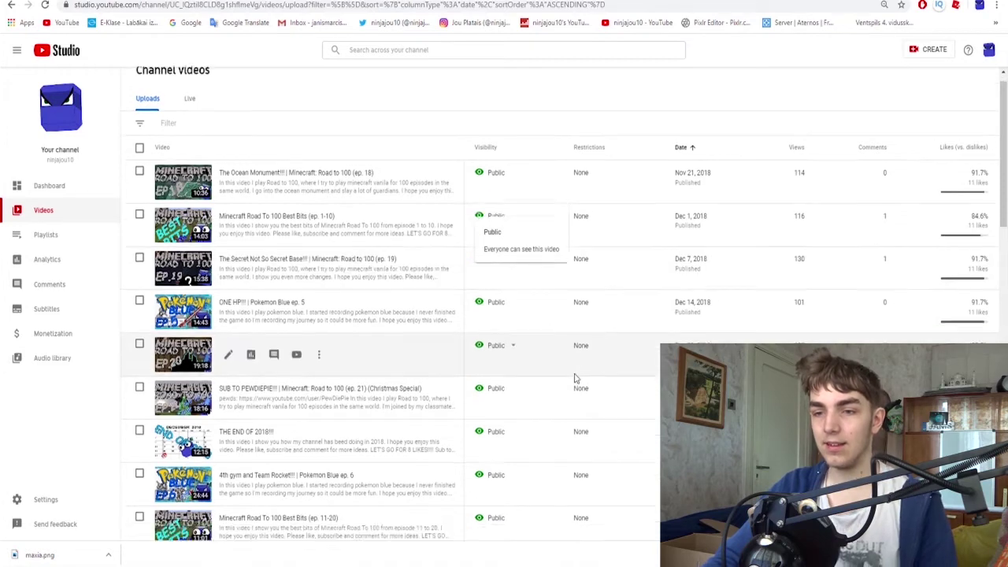
scroll(575, 379, down, 8)
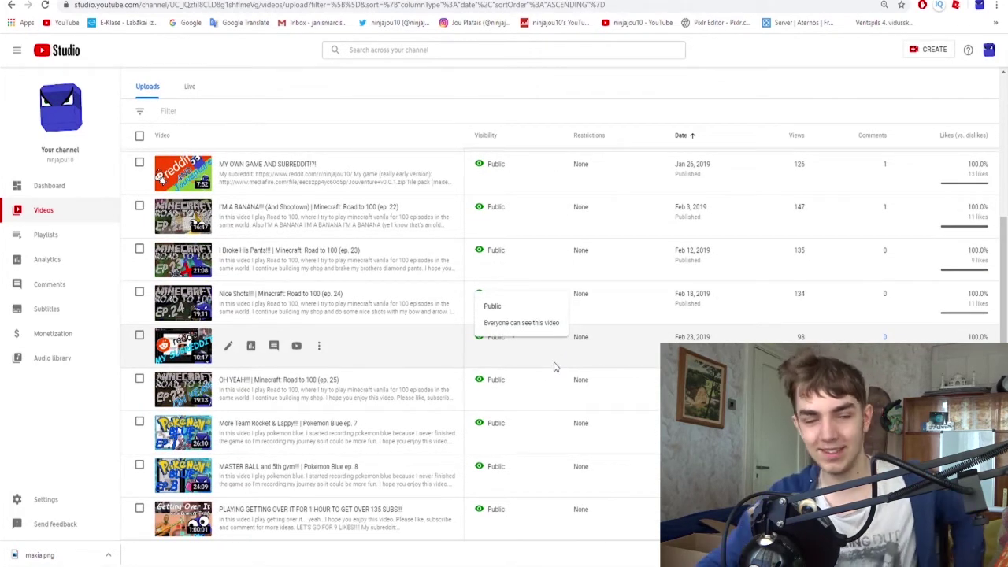
scroll(532, 382, down, 2)
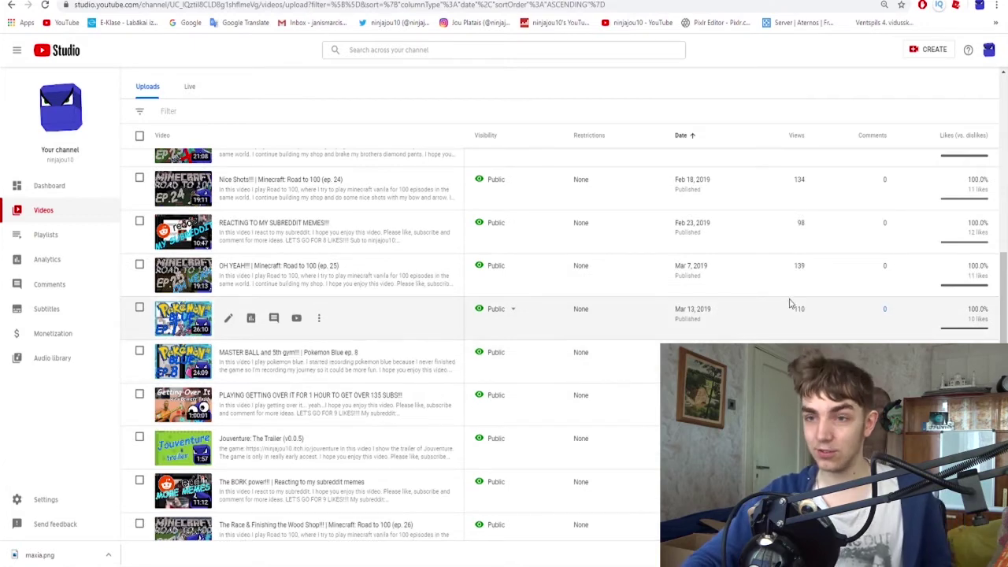
scroll(804, 295, down, 3)
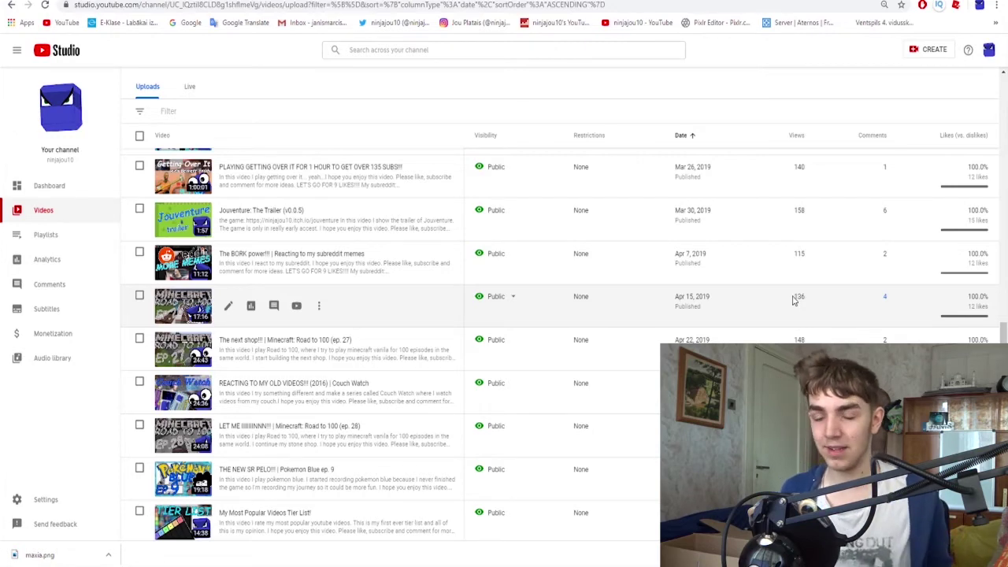
scroll(797, 311, down, 1)
scroll(800, 319, down, 2)
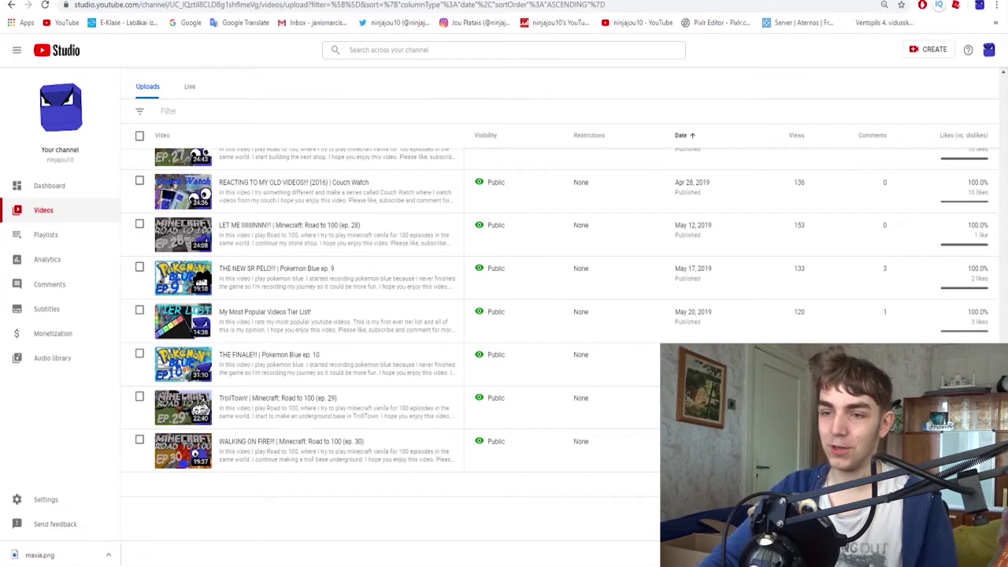
click(954, 485)
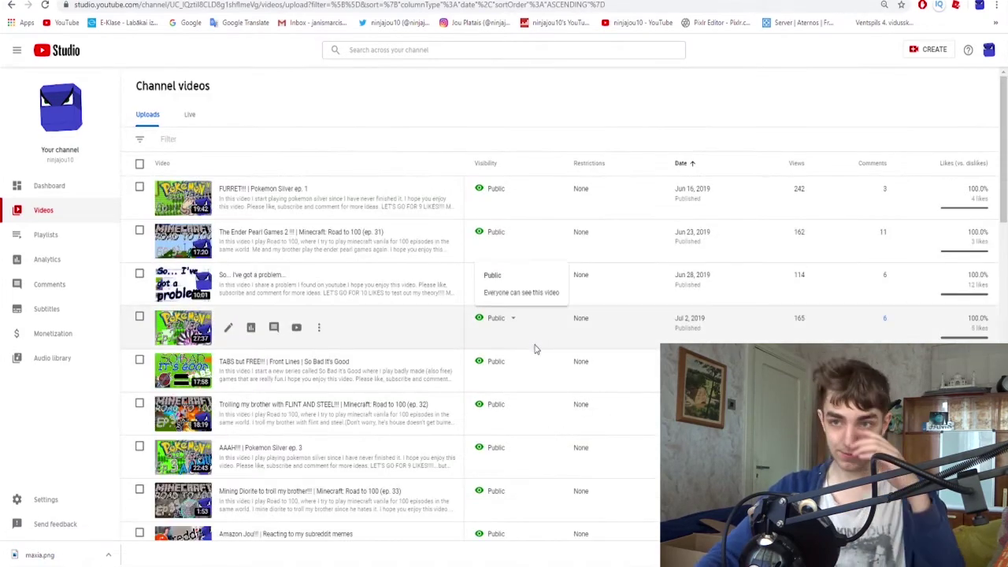
scroll(534, 349, down, 3)
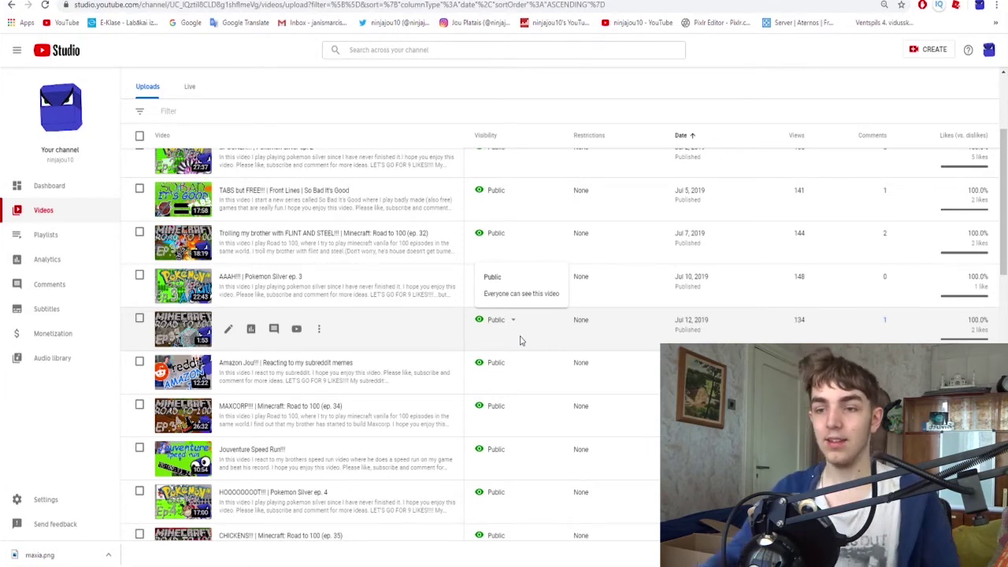
scroll(534, 363, down, 5)
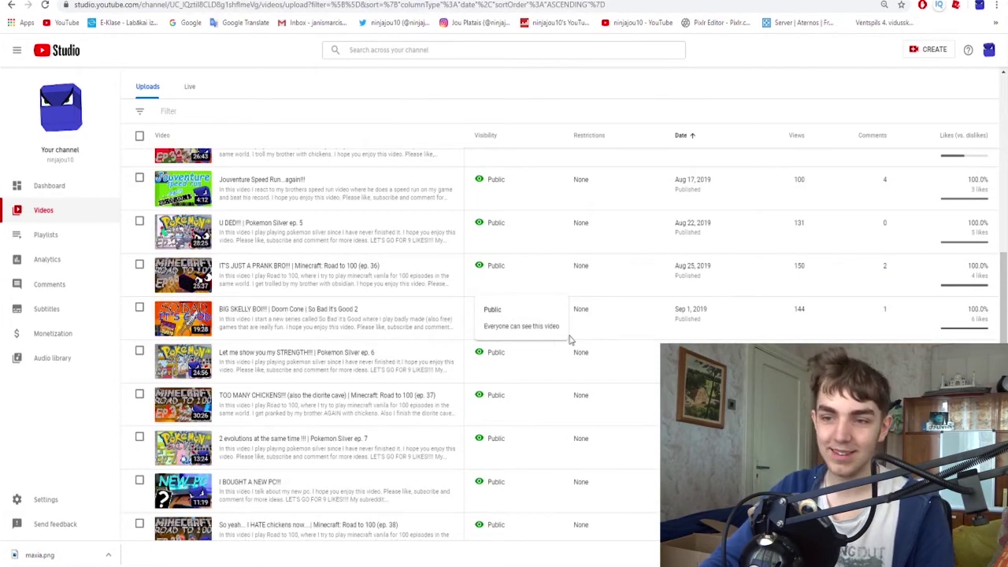
scroll(556, 346, down, 5)
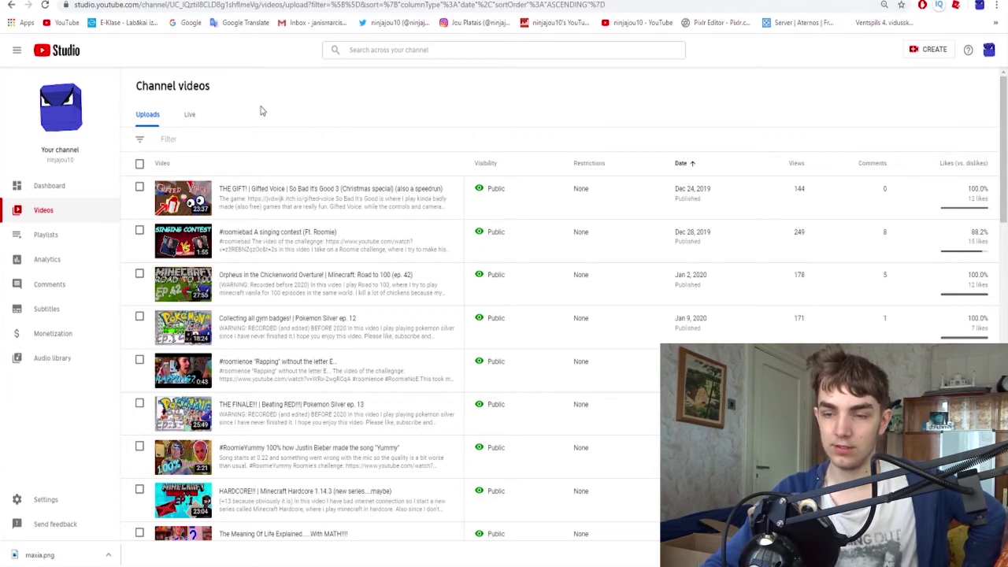
scroll(264, 111, down, 3)
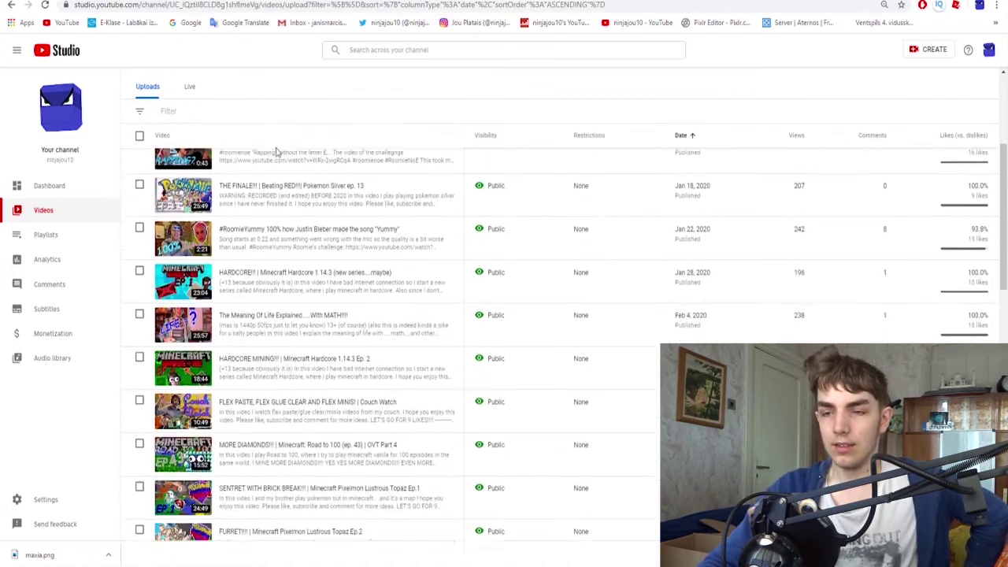
scroll(371, 254, up, 2)
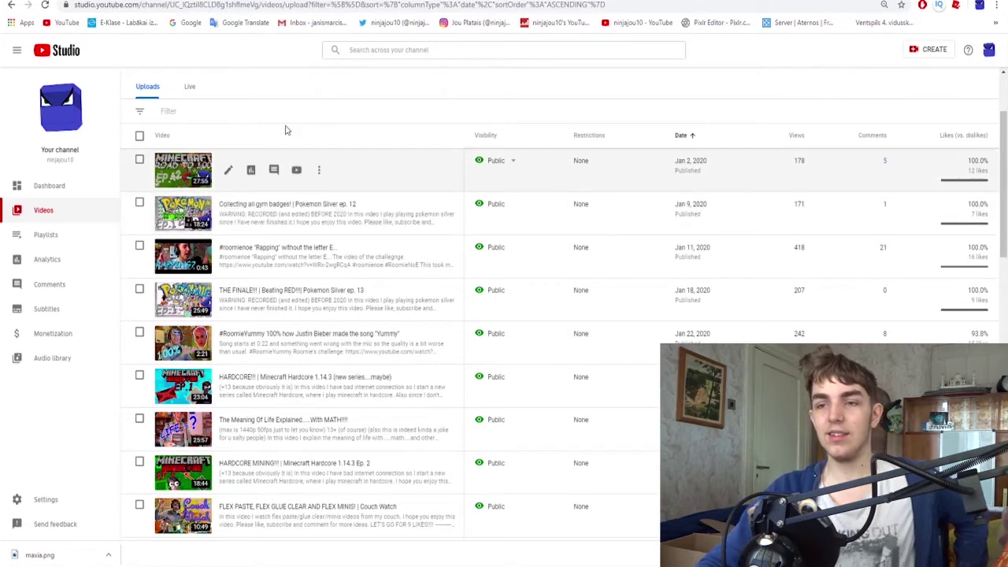
scroll(440, 348, down, 3)
scroll(446, 317, up, 1)
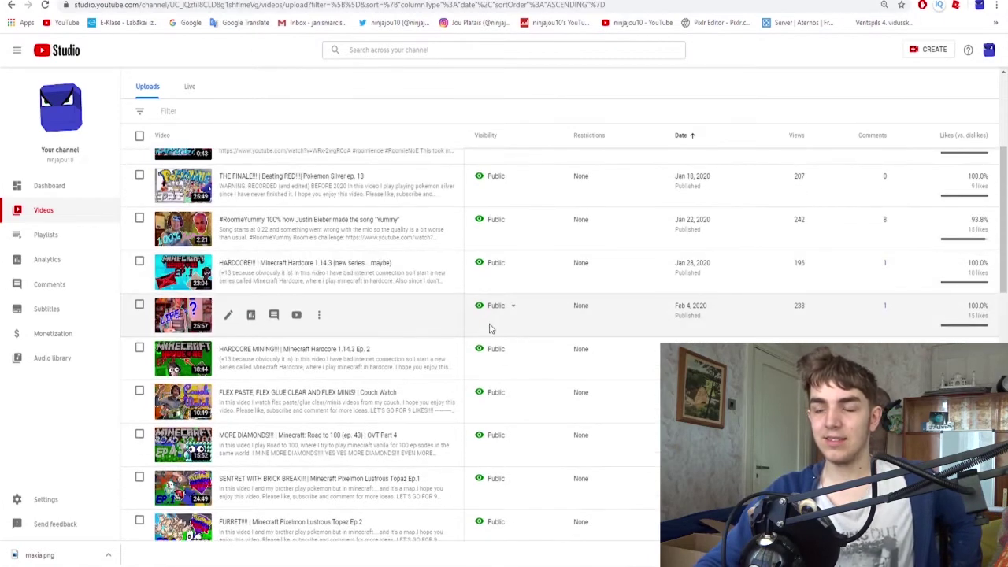
scroll(406, 362, down, 1)
scroll(552, 308, up, 3)
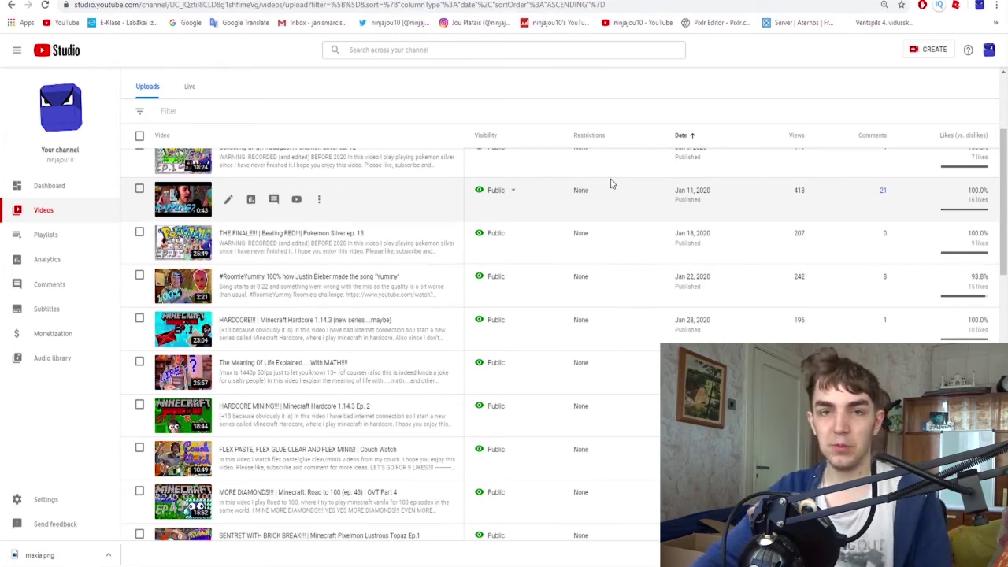
scroll(612, 237, down, 5)
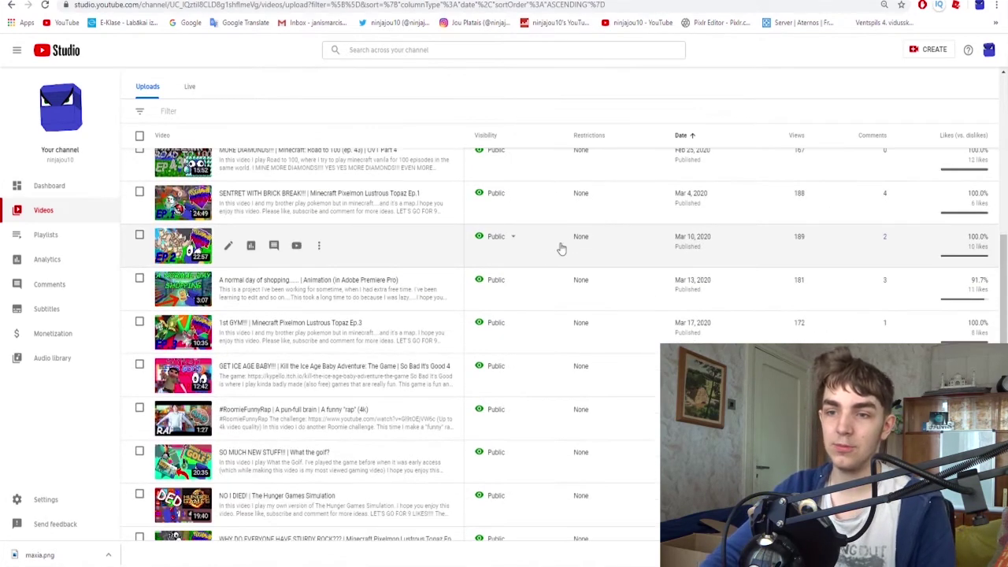
scroll(544, 256, down, 4)
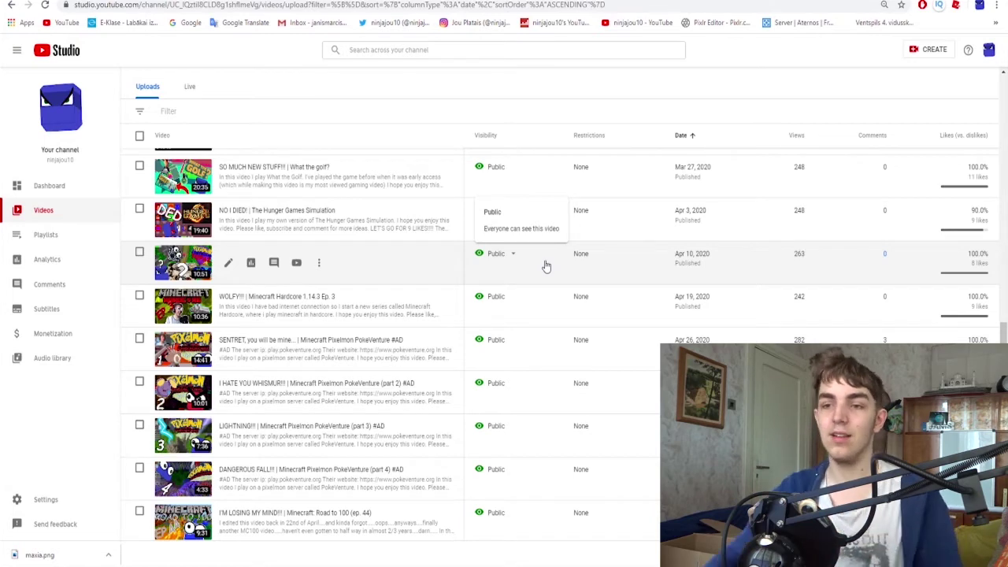
scroll(507, 273, down, 1)
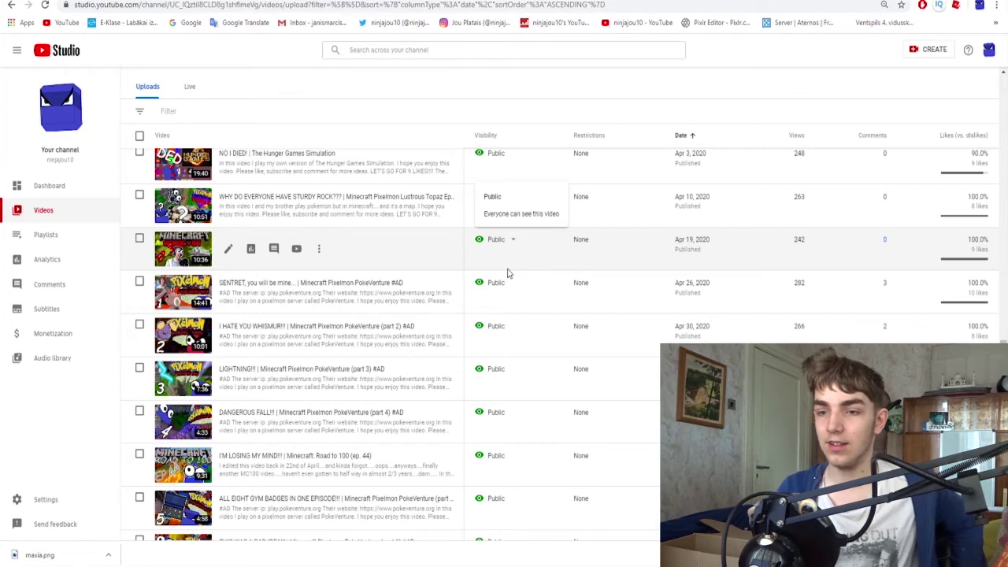
scroll(520, 284, down, 3)
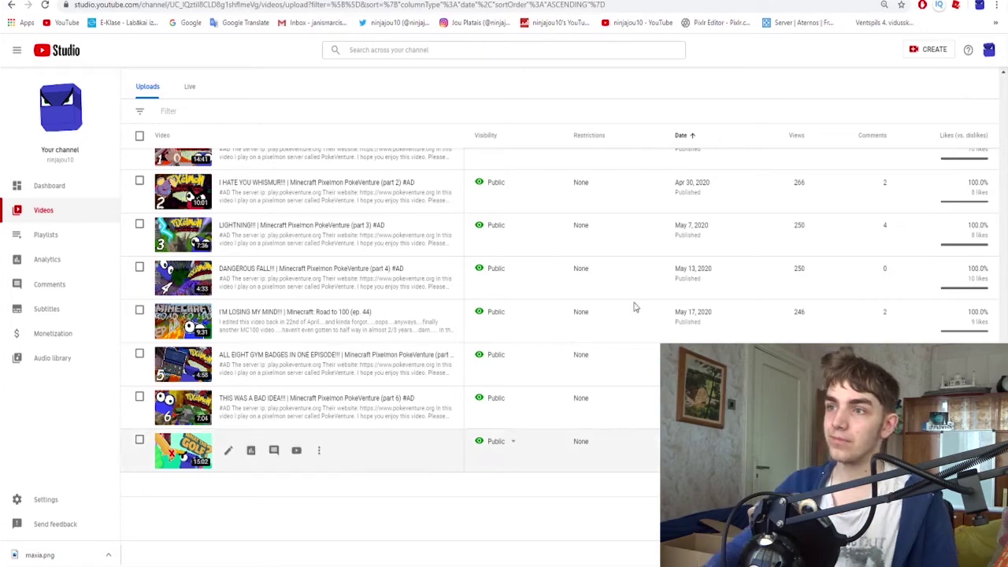
Step: Open the channel's Social Blade statistics page from the bookmark
click(551, 22)
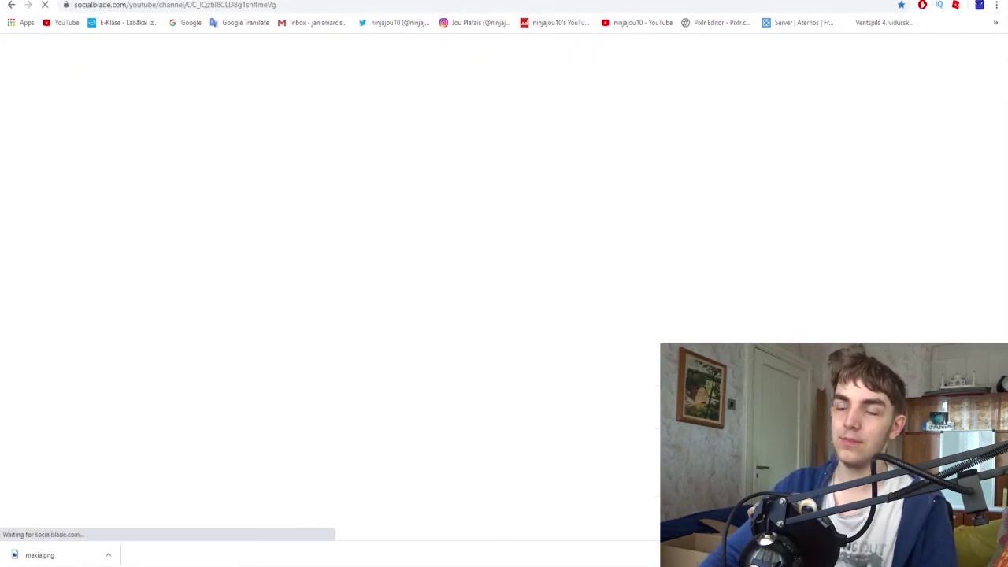
scroll(420, 190, down, 3)
scroll(420, 190, down, 10)
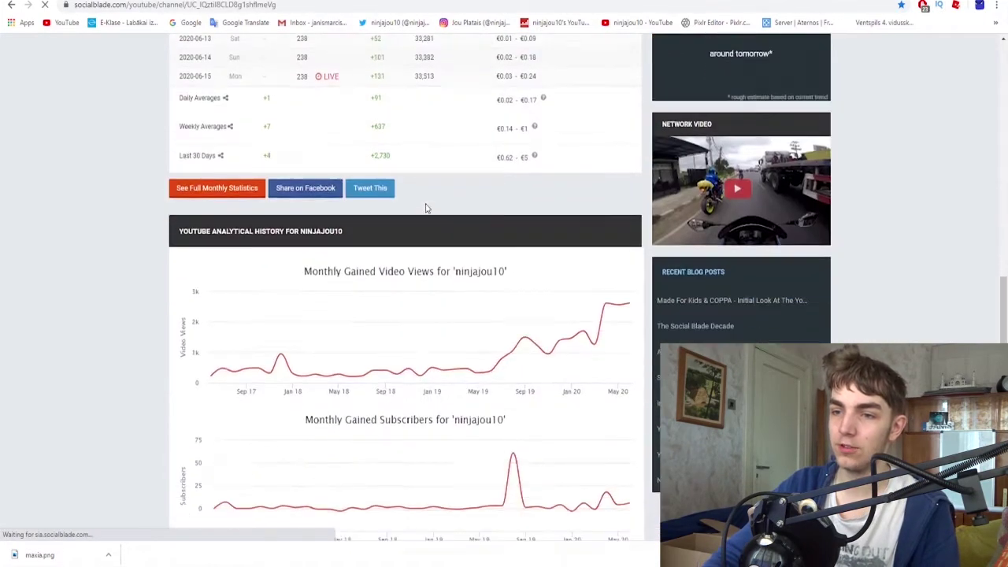
scroll(234, 126, up, 6)
scroll(234, 126, up, 6)
Step: Switch to the Detailed Statistics tab and scroll to the monthly graphs
click(347, 186)
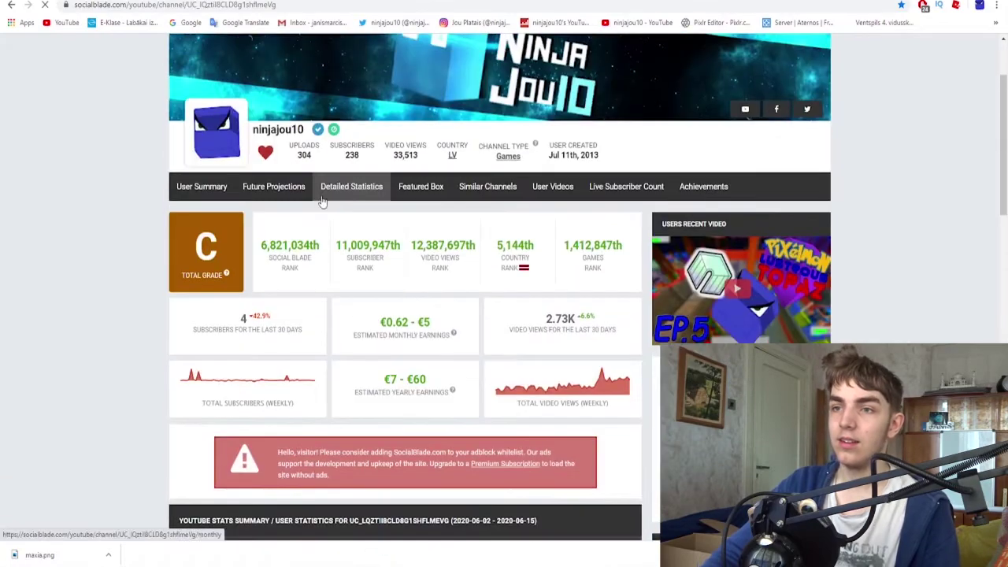
scroll(154, 279, down, 15)
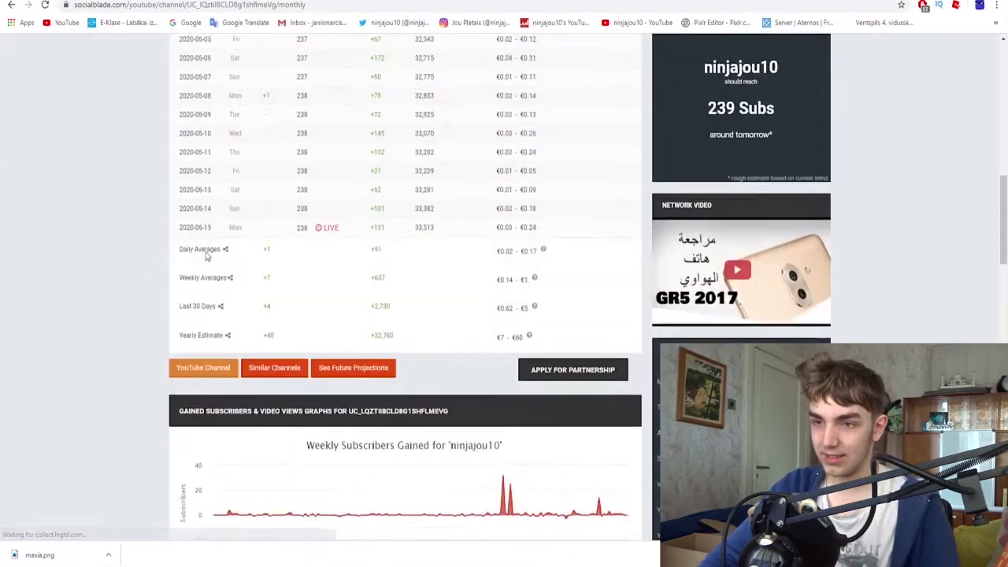
scroll(213, 195, down, 8)
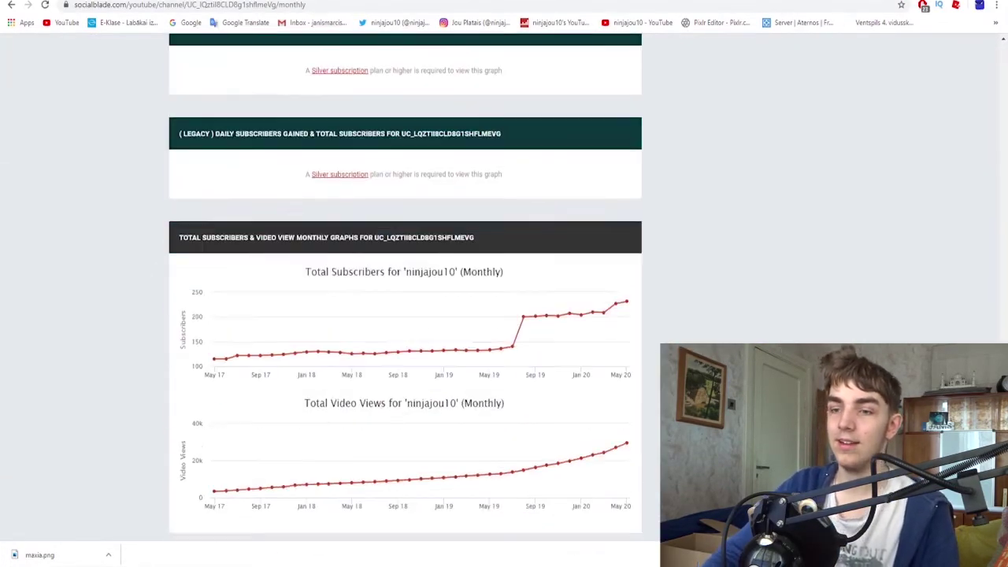
scroll(213, 200, up, 2)
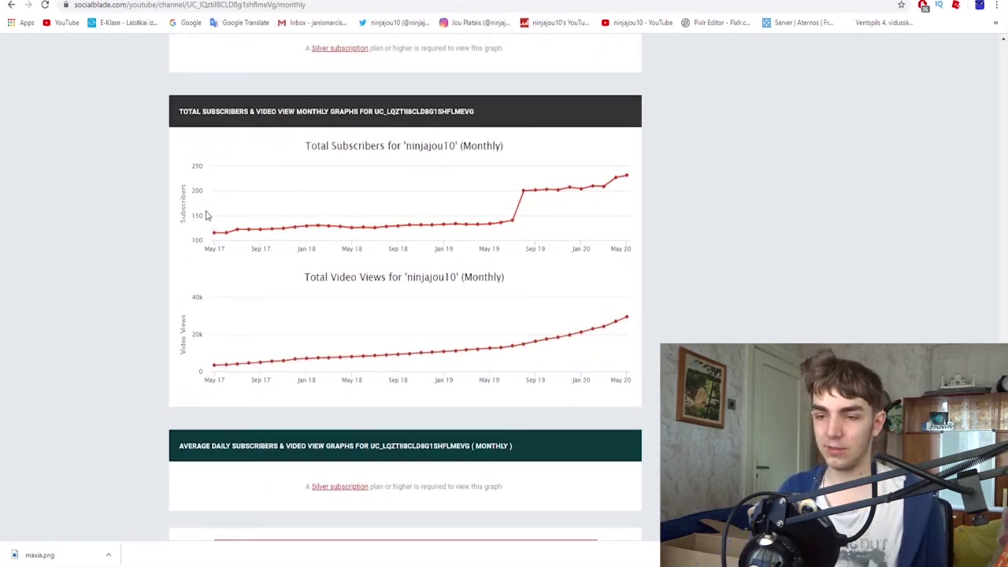
Step: Inspect the monthly subscriber and view graphs, showing 140 subscribers in July 2019 rising to 227 by April 2020
mouse_move(217, 227)
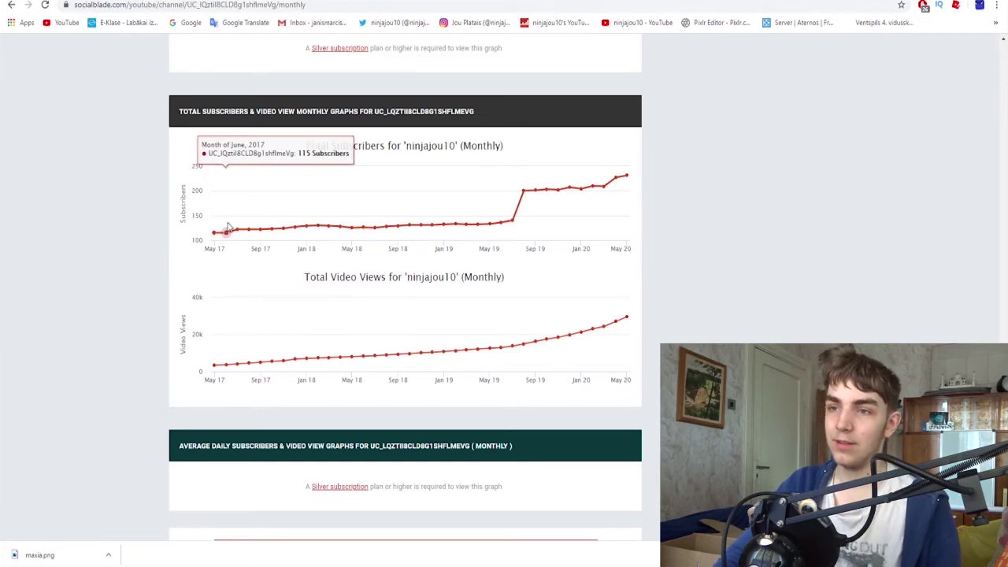
mouse_move(251, 219)
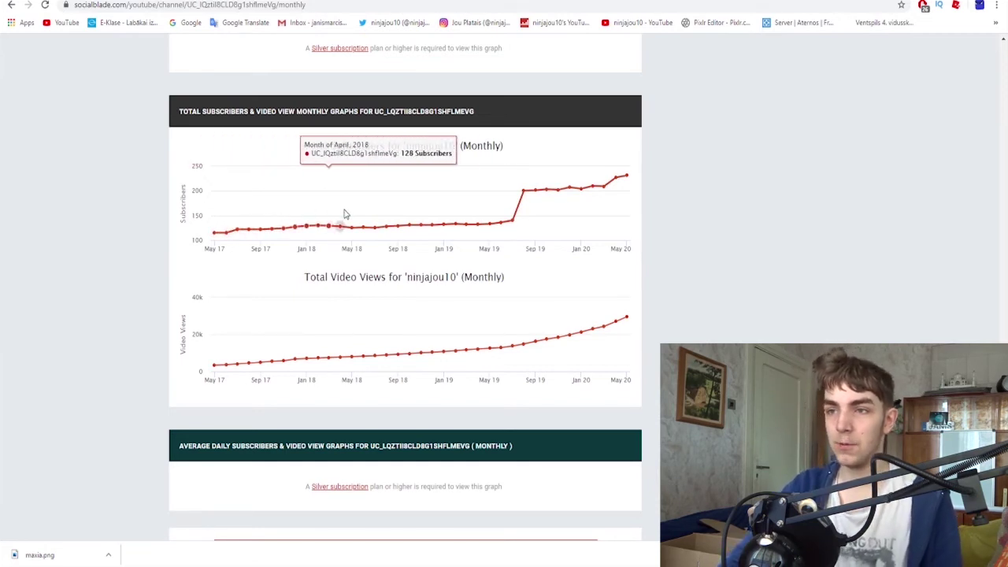
mouse_move(267, 329)
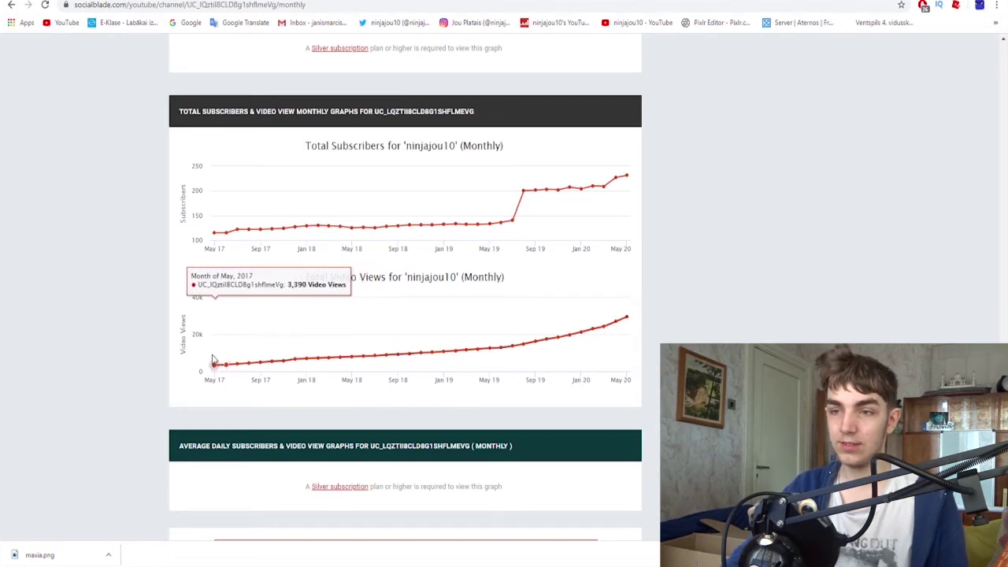
mouse_move(258, 364)
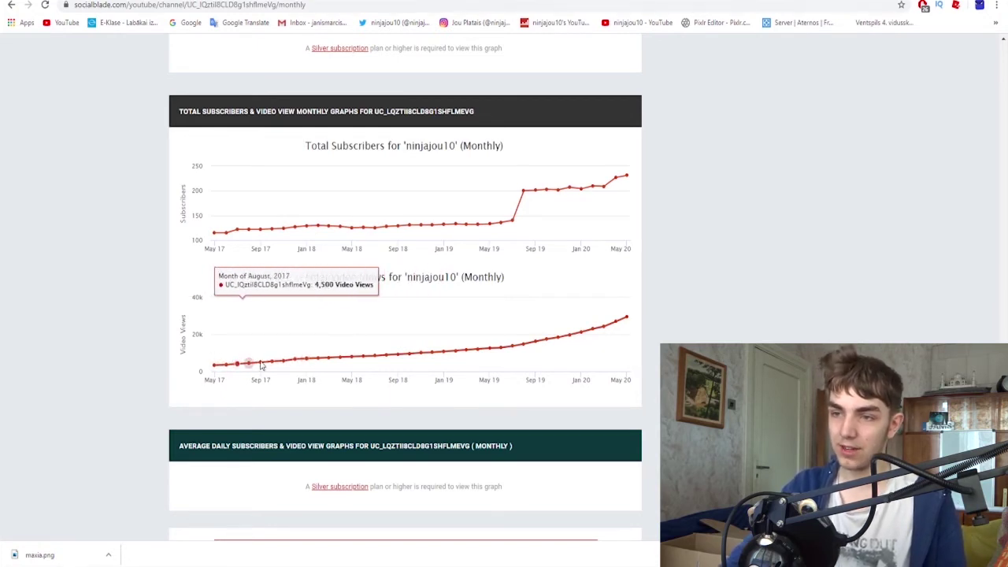
mouse_move(365, 366)
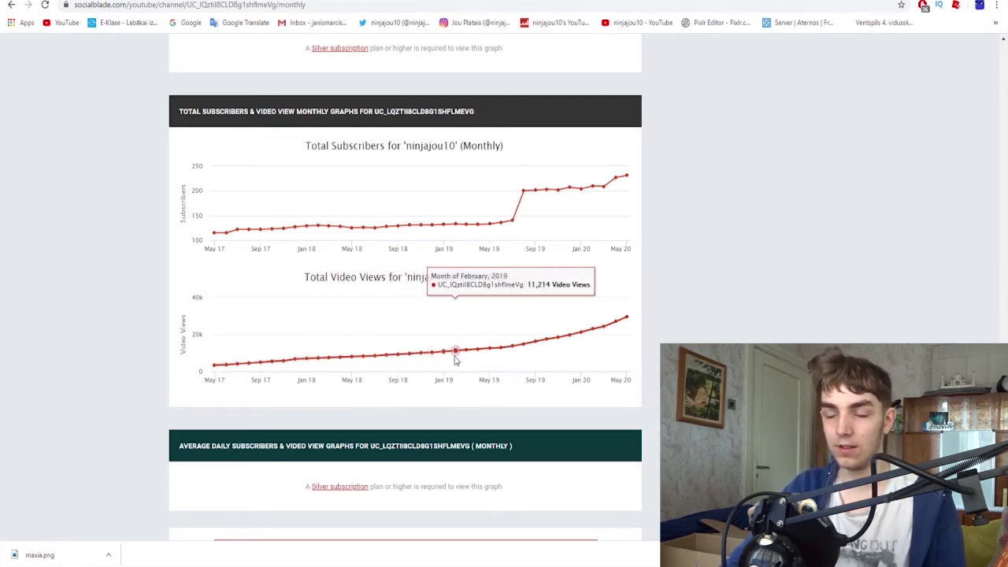
mouse_move(468, 233)
mouse_move(514, 218)
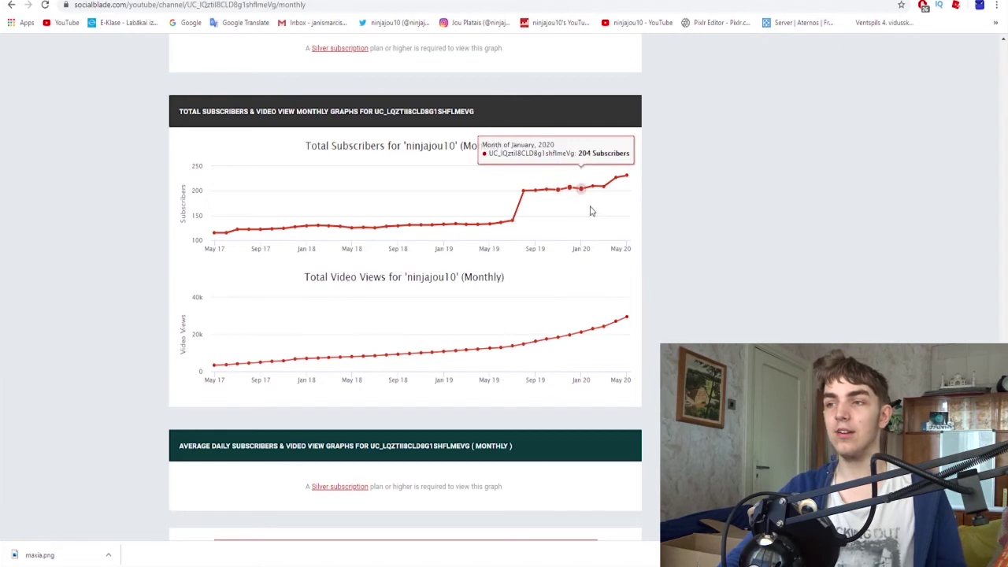
mouse_move(504, 342)
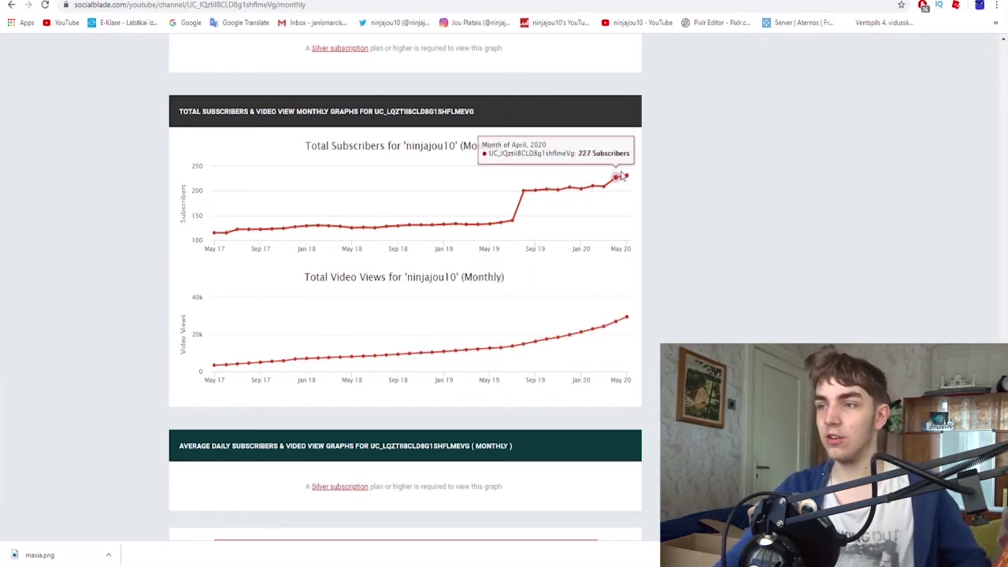
mouse_move(629, 319)
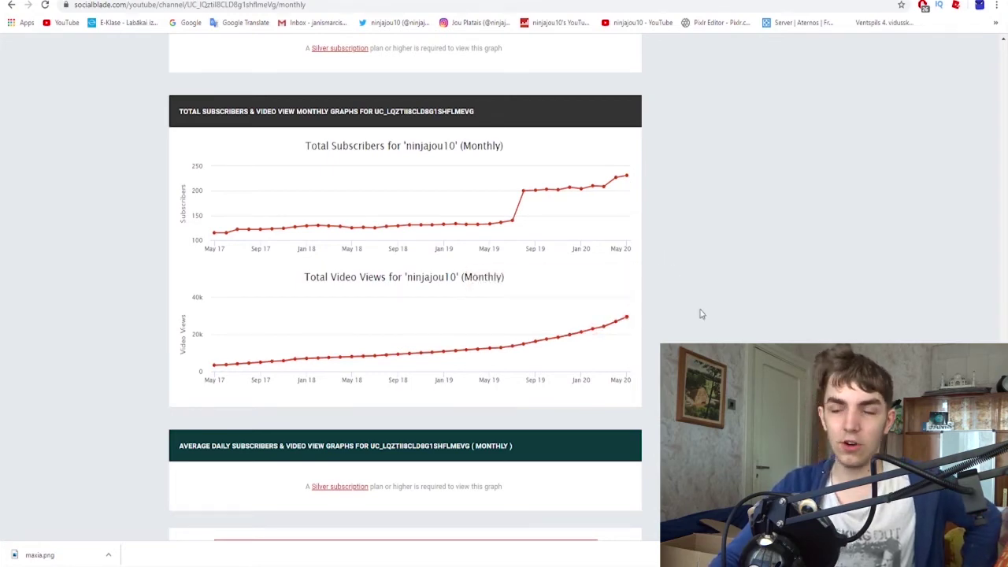
scroll(713, 335, down, 1)
scroll(719, 342, down, 4)
scroll(641, 232, up, 4)
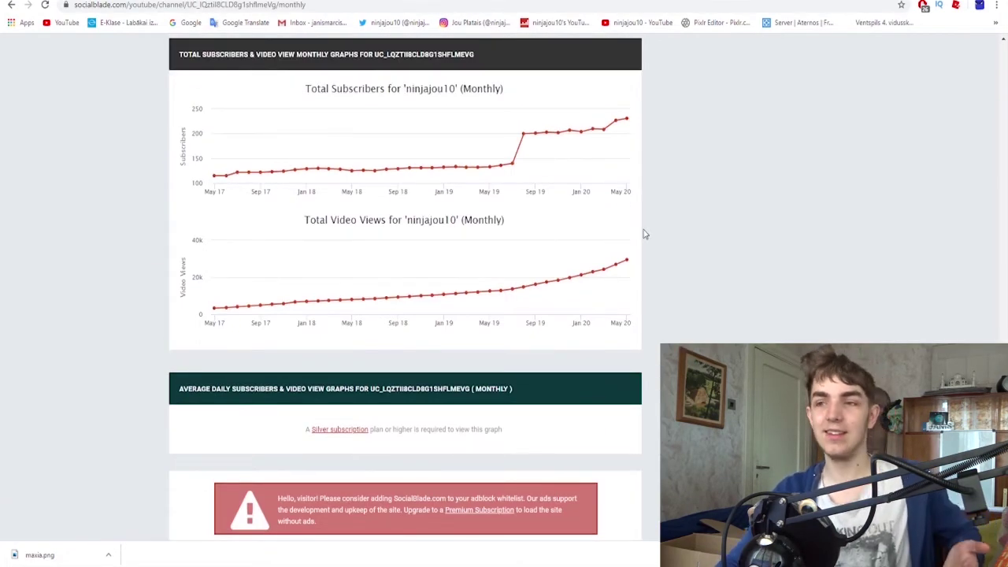
scroll(641, 231, up, 2)
mouse_move(628, 231)
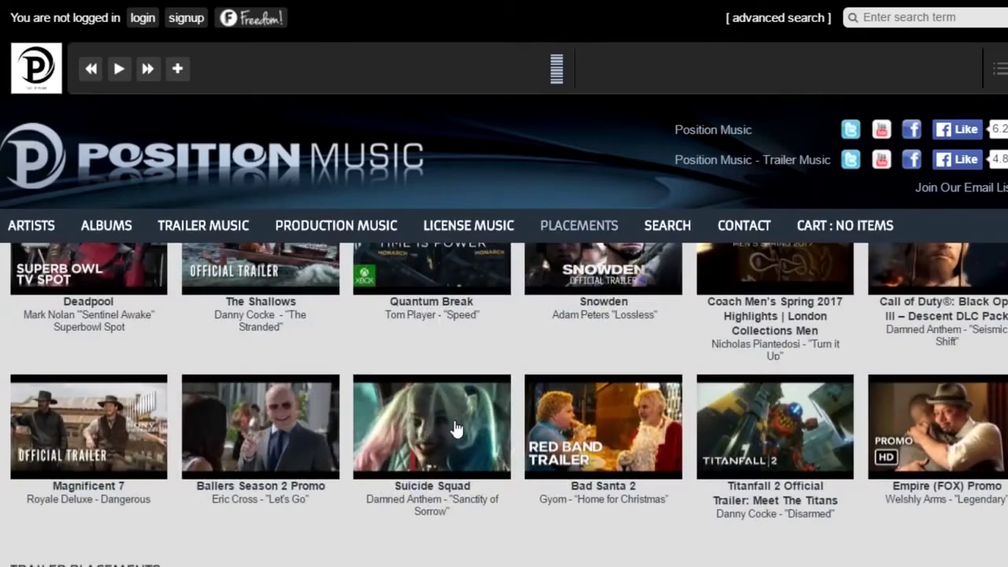
Step: Open the Suicide Squad trailer placement from Position Music's placements
click(429, 430)
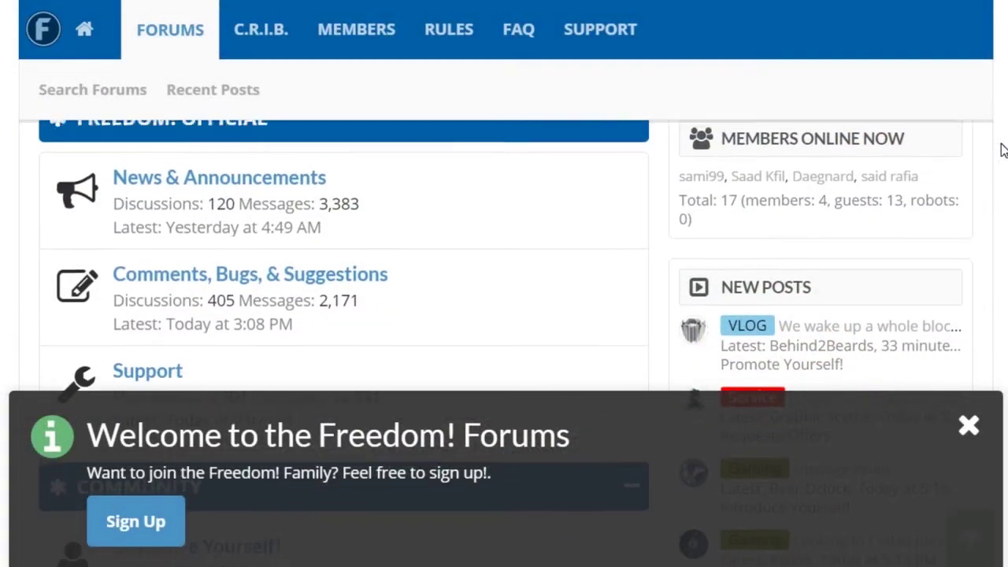
Step: Scroll down the Freedom! Forums board list past News & Announcements
scroll(1004, 157, down, 1)
scroll(1006, 163, down, 2)
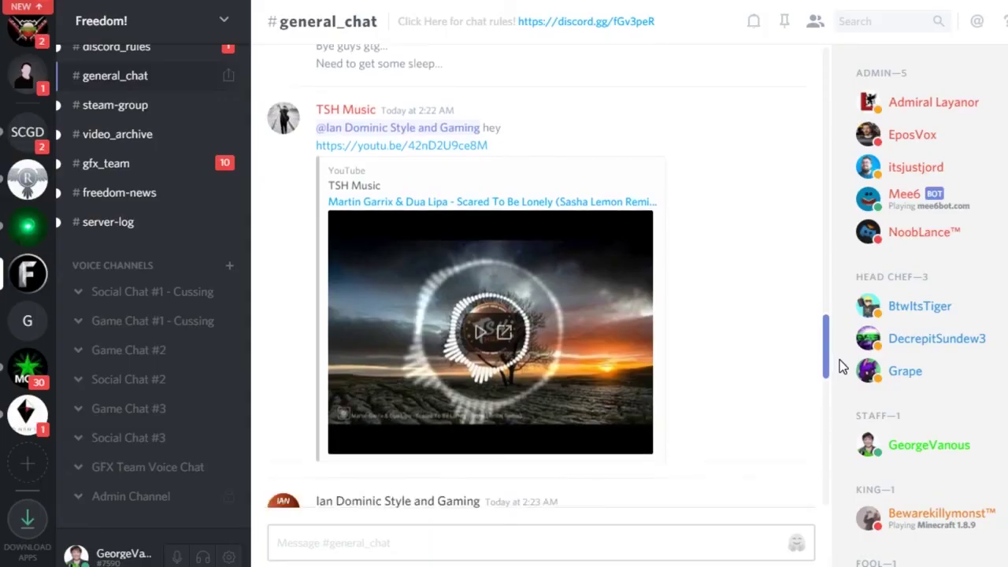
drag(842, 362, 850, 486)
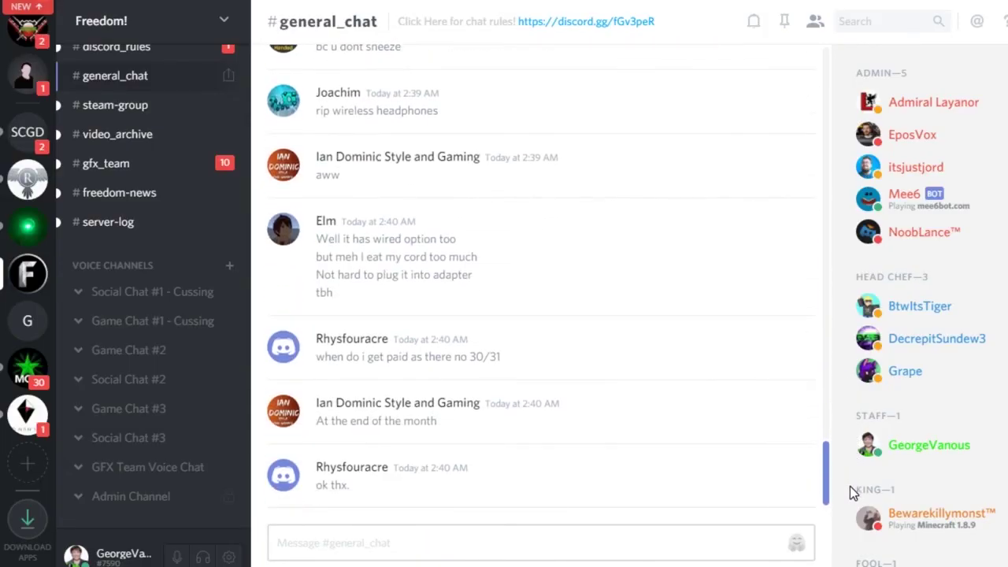
Step: Switch Discord to the MGN server's chat
click(28, 374)
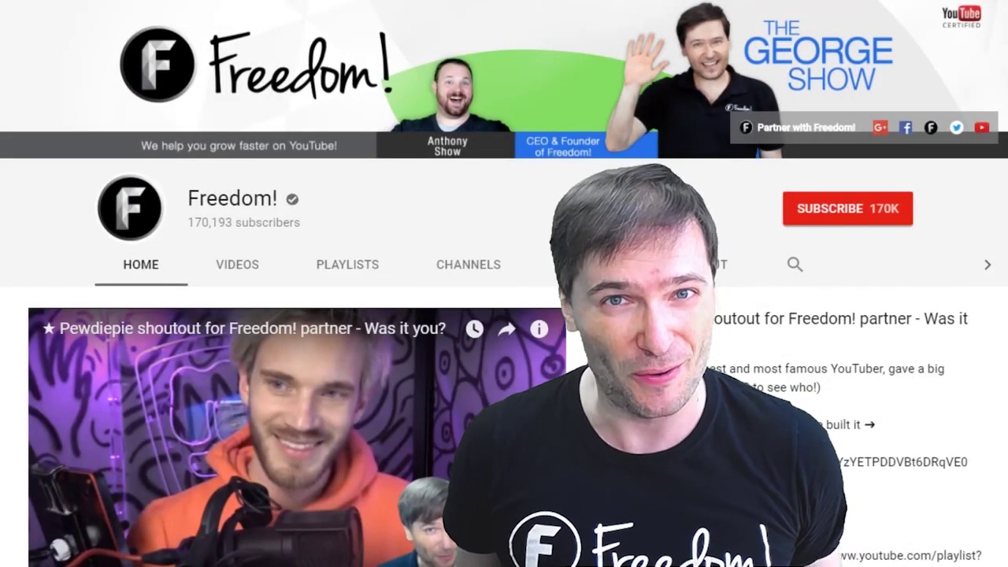
Step: Play the featured trailer on the Freedom! channel's Home tab
click(273, 459)
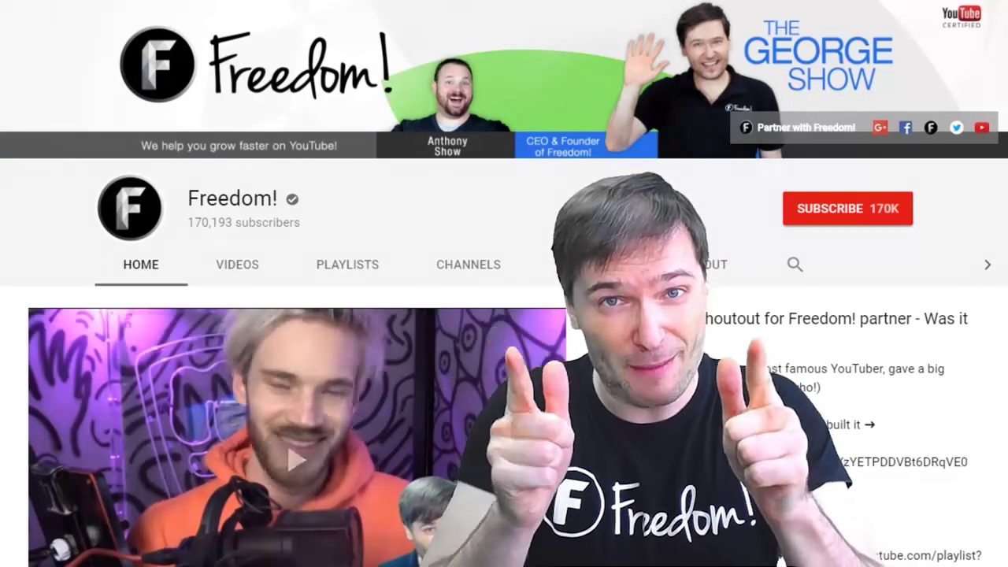